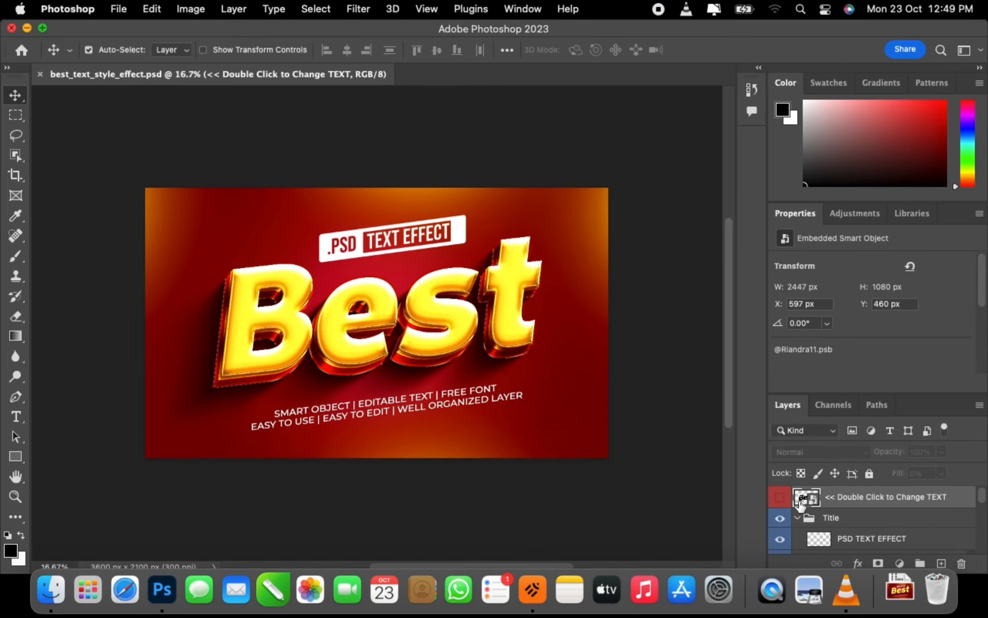
- Open the smart object that holds the editable 'Best' text in best_text_style_effect.psd
{"action": "double_click", "coordinate": [801, 502]}
- Open the smart object's contents and put the word Best into font editing
{"action": "double_click", "coordinate": [465, 297]}
{"action": "left_click", "coordinate": [523, 309]}
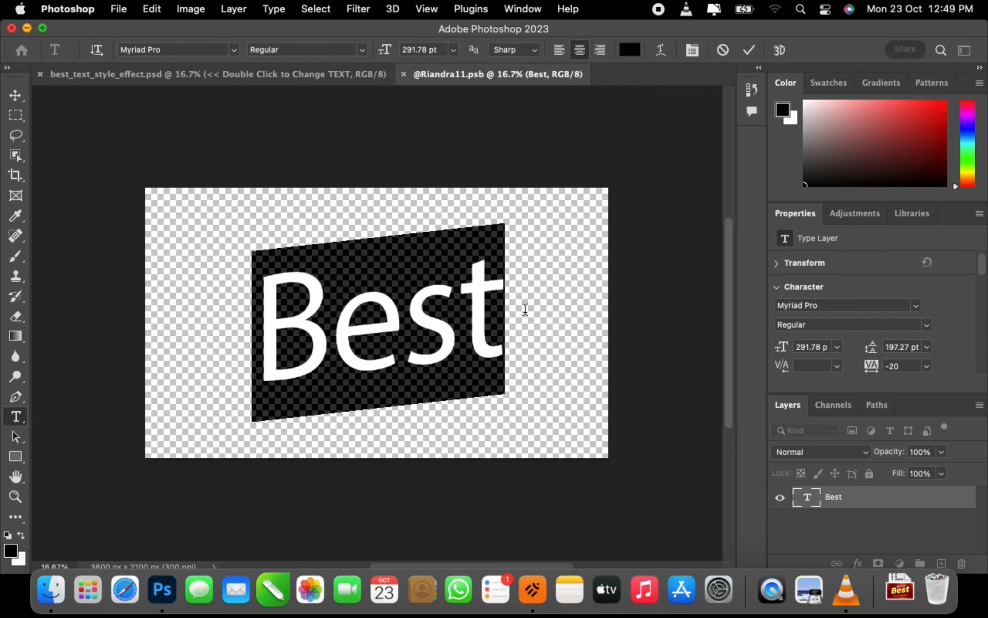
{"action": "left_click", "coordinate": [917, 305]}
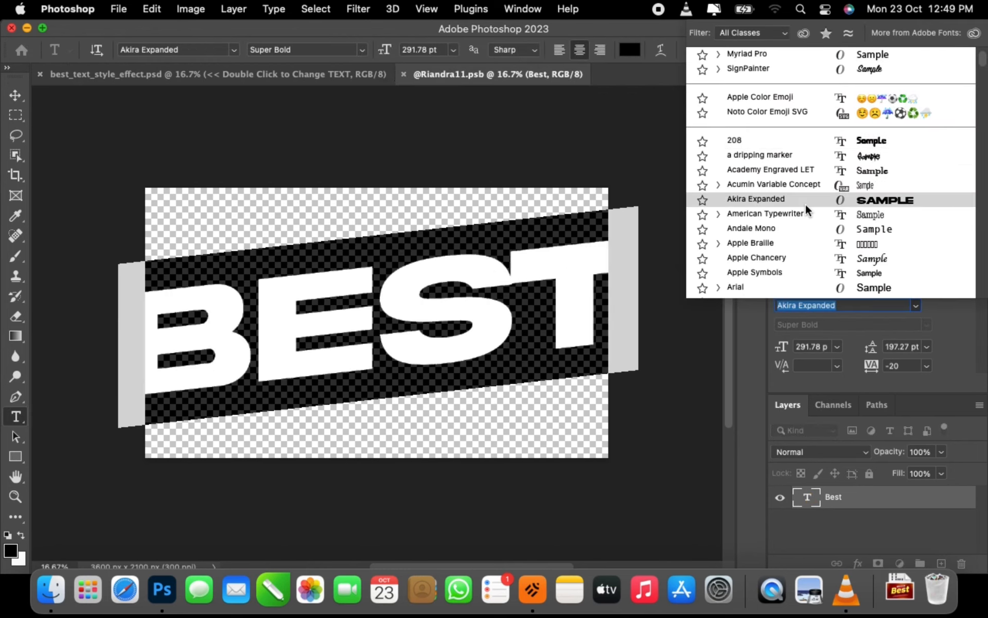
{"action": "type", "text": "m"}
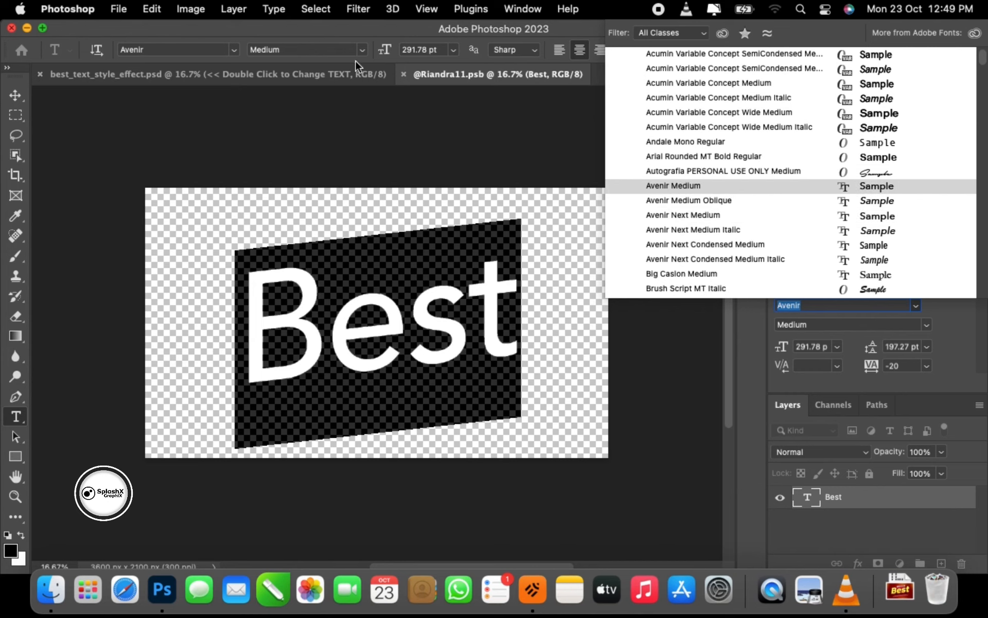
- Browse the full font list and set the word Best in Subway
{"action": "left_click", "coordinate": [234, 49]}
{"action": "scroll", "coordinate": [282, 309], "scroll_direction": "down", "scroll_amount": 10}
{"action": "scroll", "coordinate": [326, 399], "scroll_direction": "down", "scroll_amount": 12}
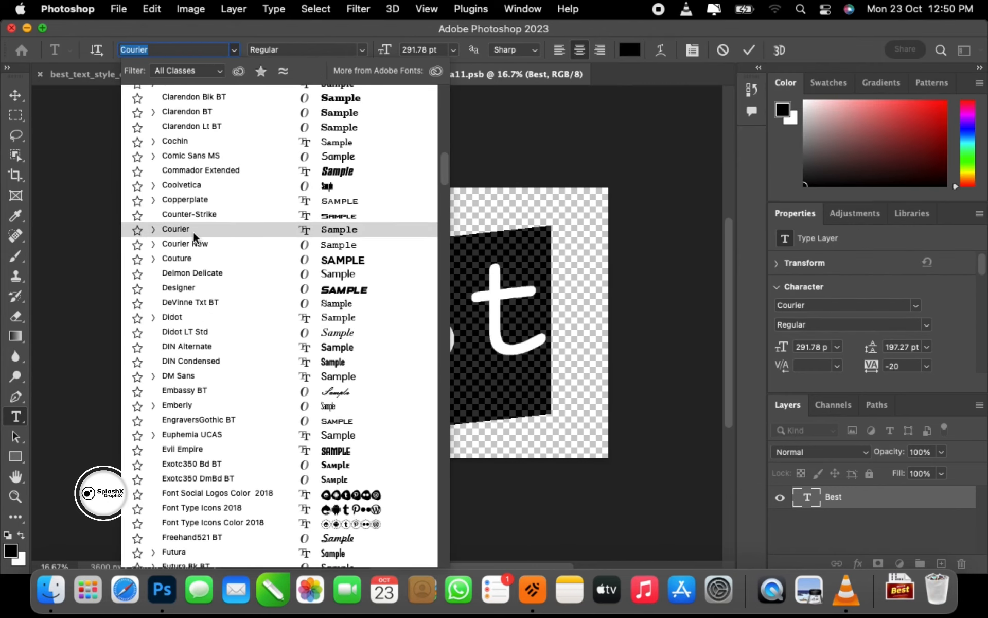
{"action": "scroll", "coordinate": [267, 161], "scroll_direction": "up", "scroll_amount": 3}
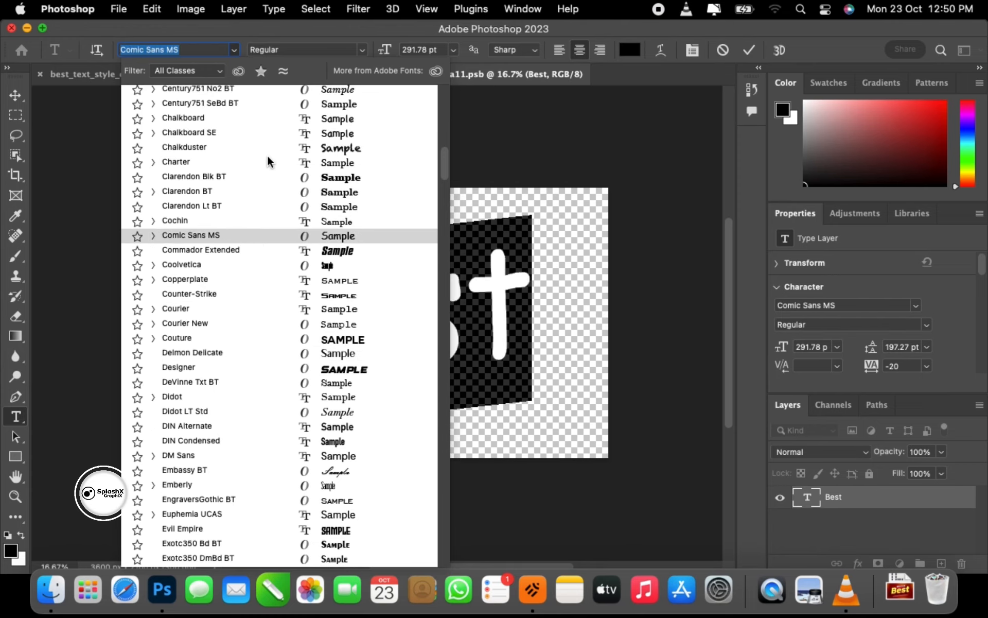
{"action": "scroll", "coordinate": [268, 156], "scroll_direction": "down", "scroll_amount": 15}
{"action": "left_click_drag", "start_coordinate": [443, 267], "coordinate": [439, 391]}
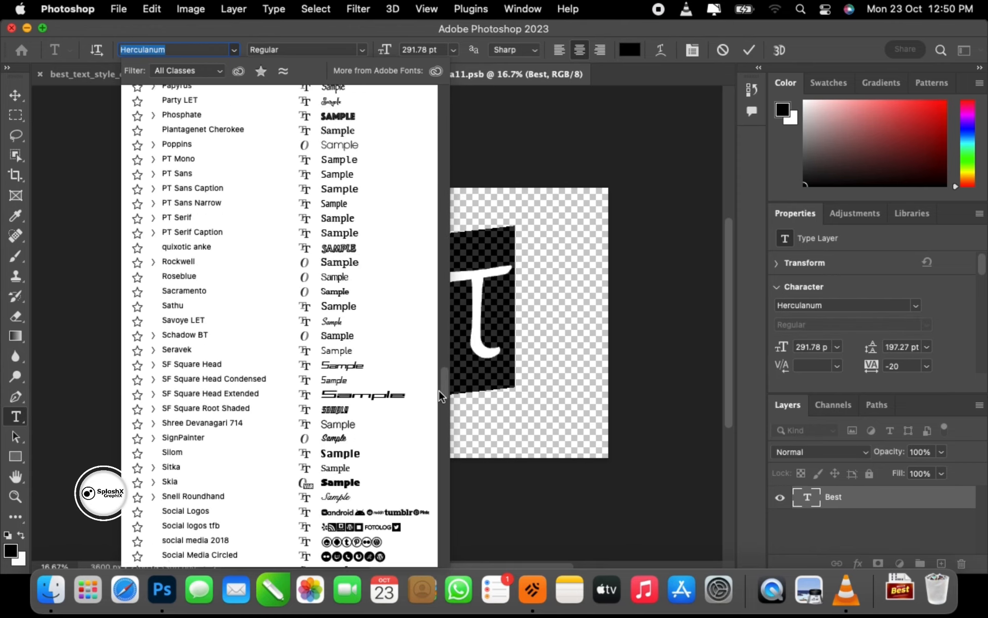
{"action": "scroll", "coordinate": [247, 383], "scroll_direction": "down", "scroll_amount": 20}
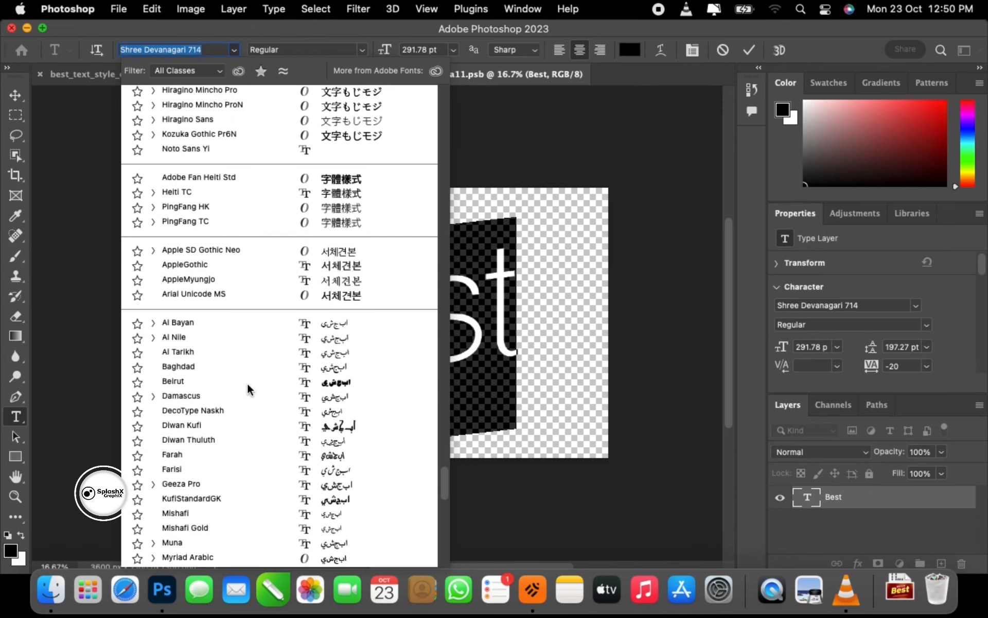
{"action": "scroll", "coordinate": [247, 383], "scroll_direction": "down", "scroll_amount": 20}
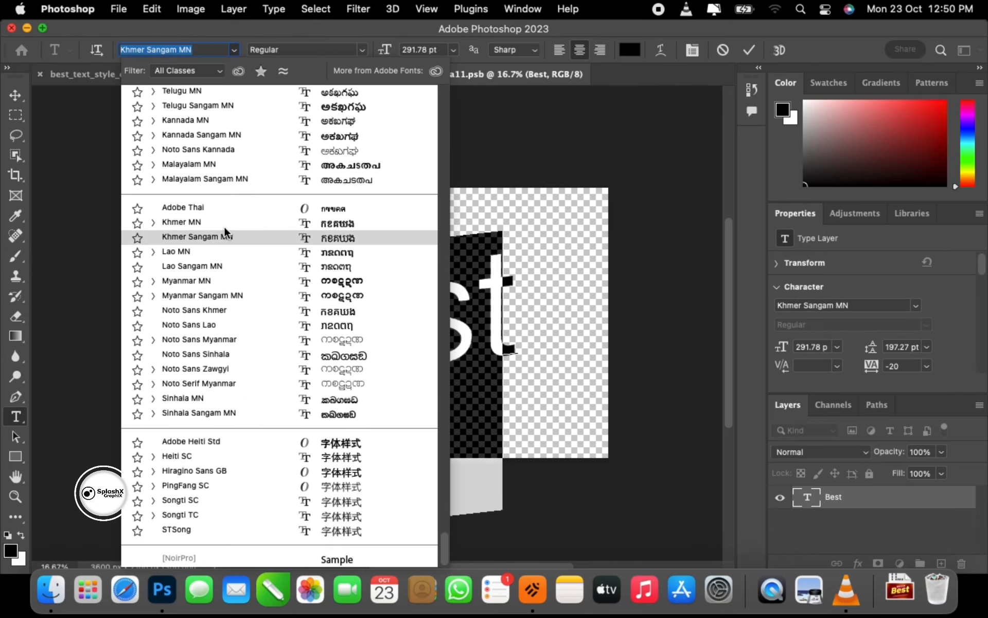
{"action": "scroll", "coordinate": [224, 226], "scroll_direction": "up", "scroll_amount": 20}
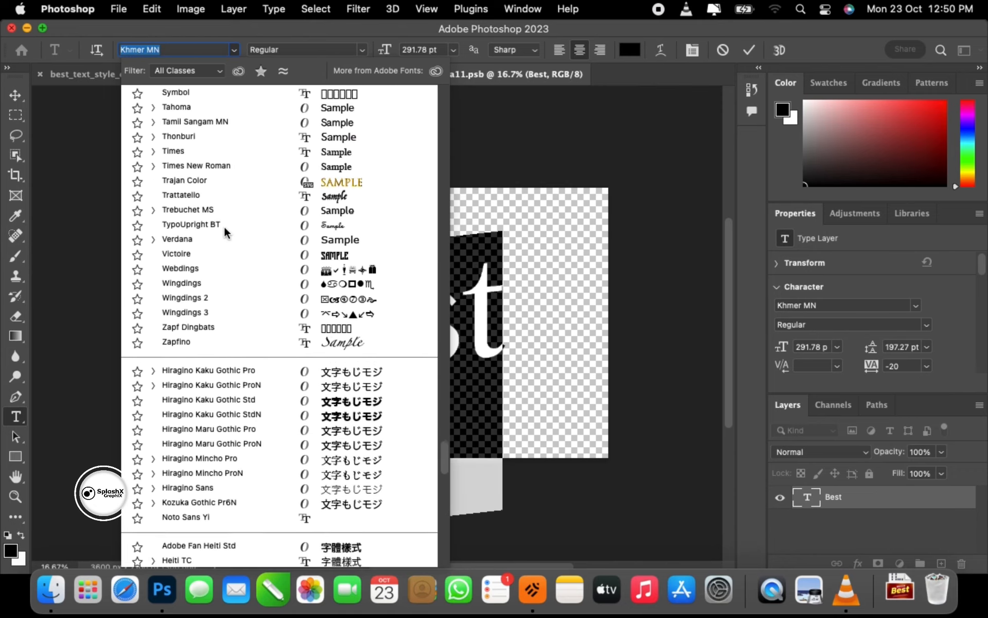
{"action": "scroll", "coordinate": [224, 226], "scroll_direction": "up", "scroll_amount": 5}
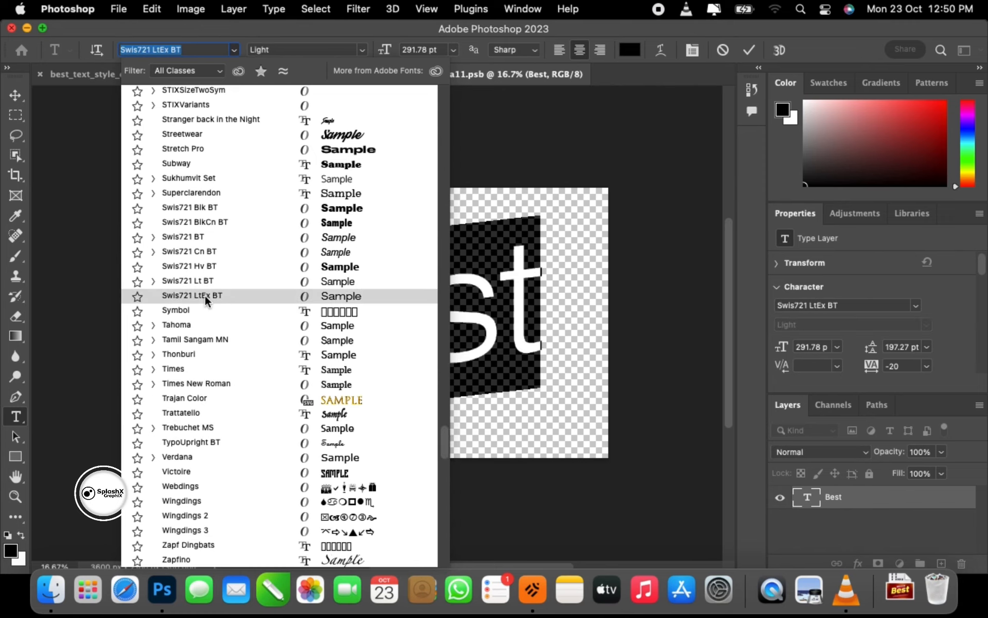
{"action": "scroll", "coordinate": [211, 180], "scroll_direction": "up", "scroll_amount": 3}
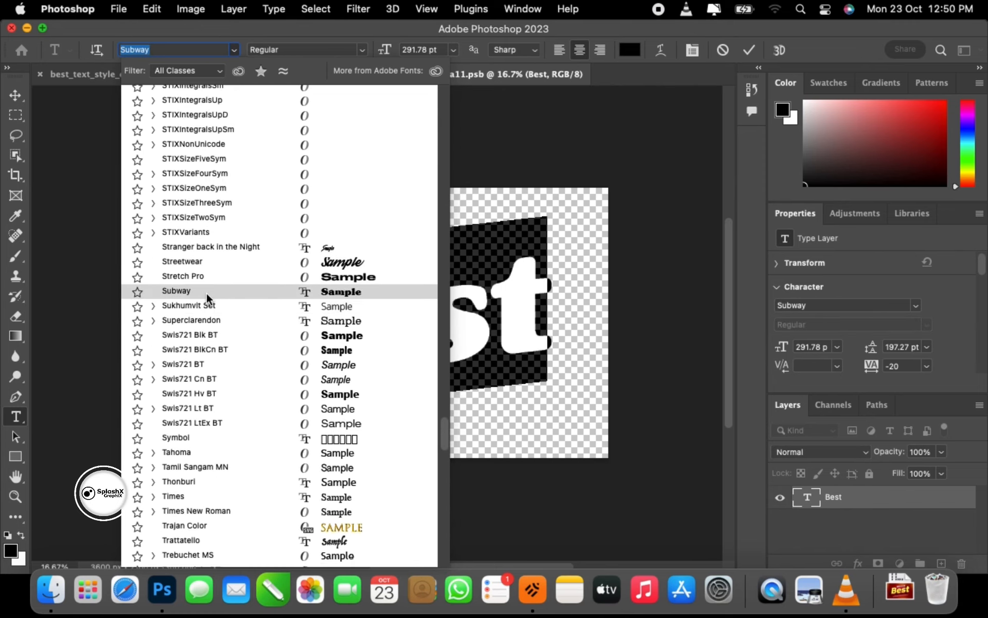
{"action": "left_click", "coordinate": [206, 292]}
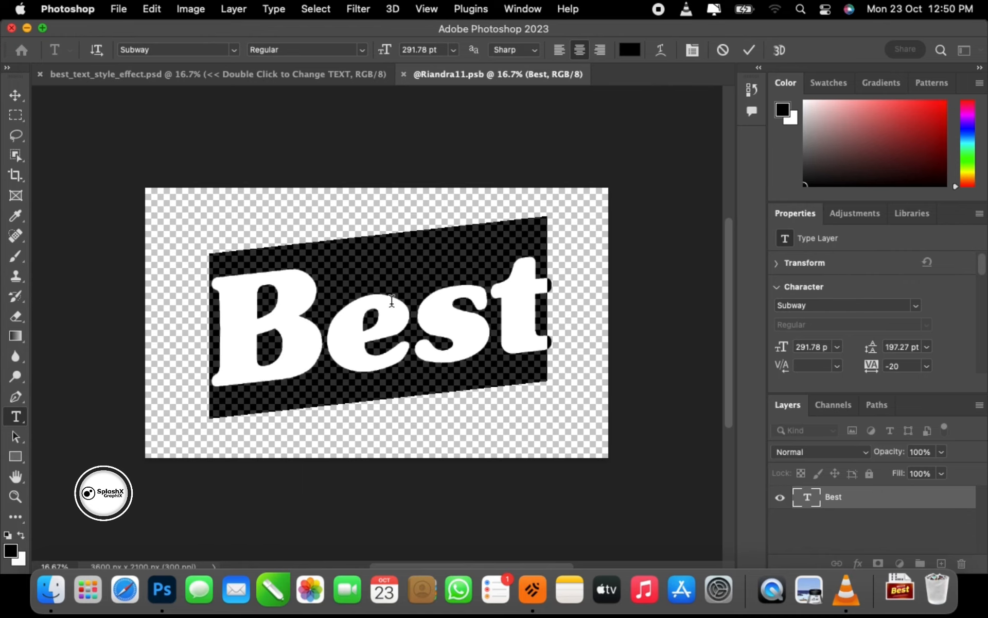
- Replace the word with Cassa and set its font size to 250 pt
{"action": "type", "text": "Cassa"}
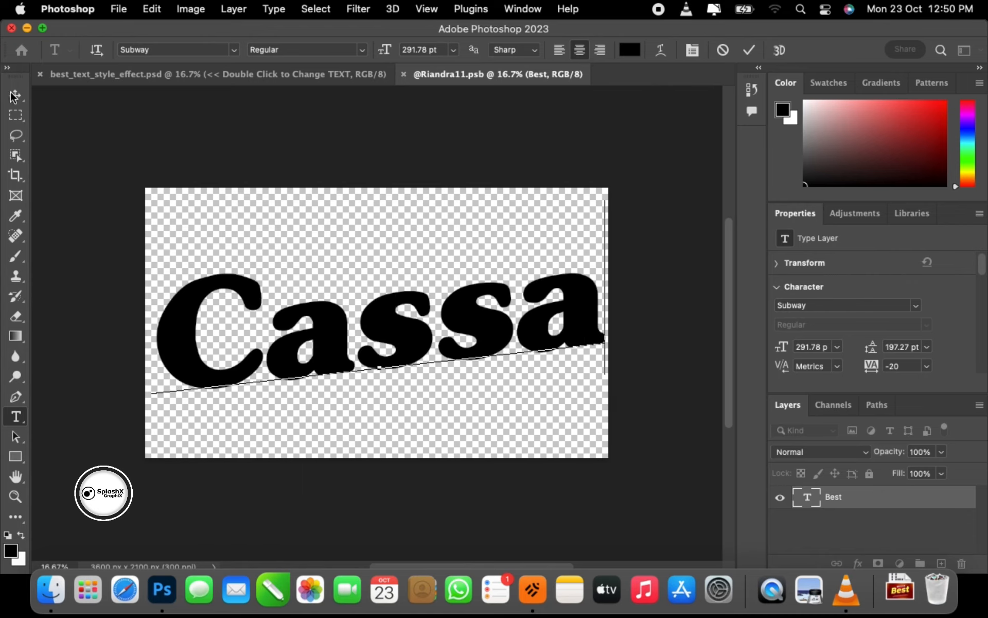
{"action": "key", "text": "ctrl+Return"}
{"action": "double_click", "coordinate": [508, 299]}
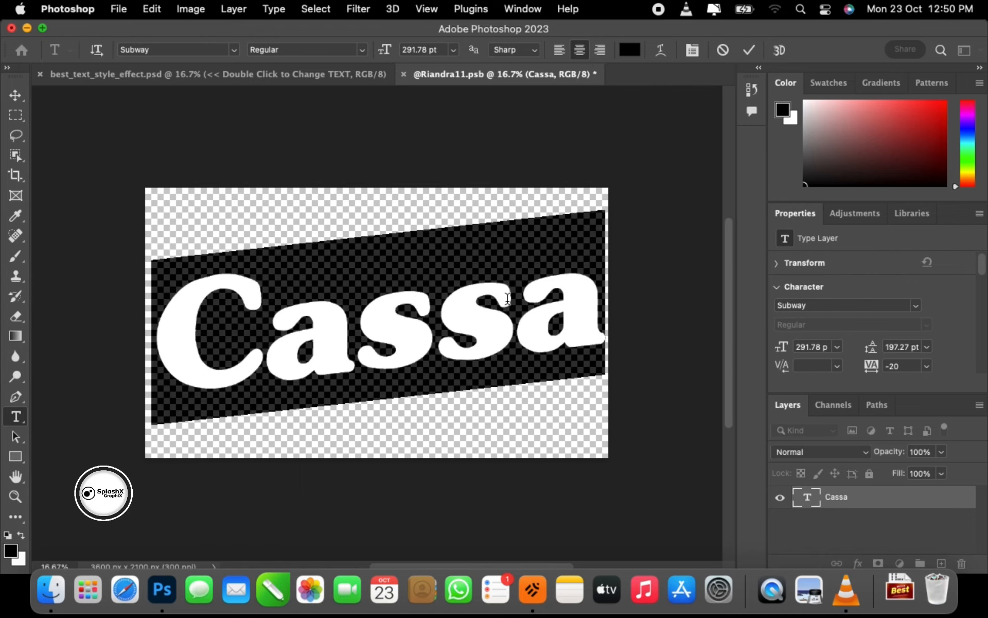
{"action": "left_click", "coordinate": [424, 53]}
{"action": "type", "text": "250"}
{"action": "key", "text": "Return"}
- Close and save the smart object contents, returning to the main template document
{"action": "left_click", "coordinate": [17, 96]}
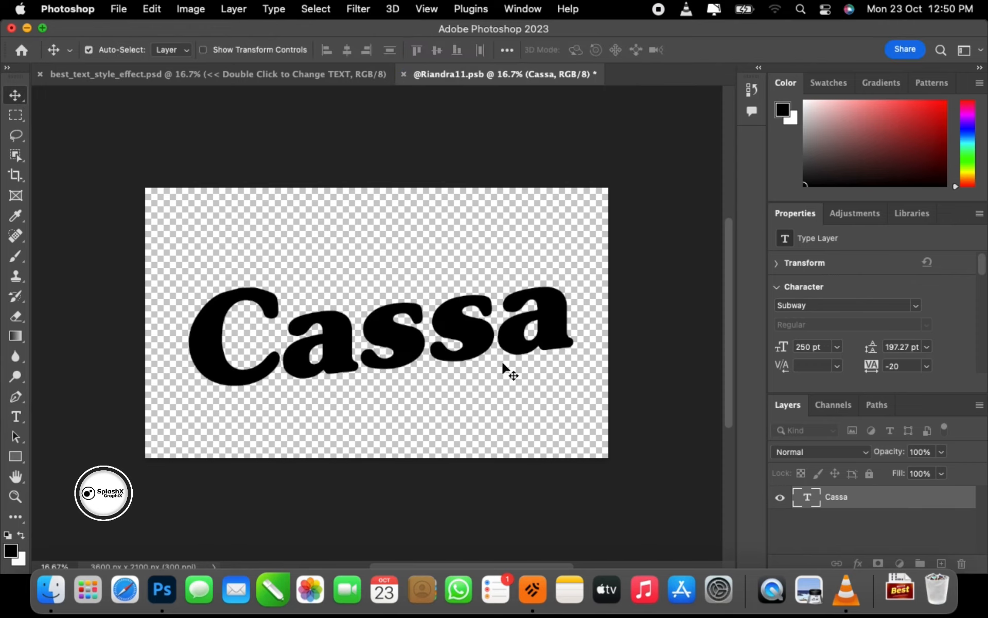
{"action": "left_click", "coordinate": [404, 74]}
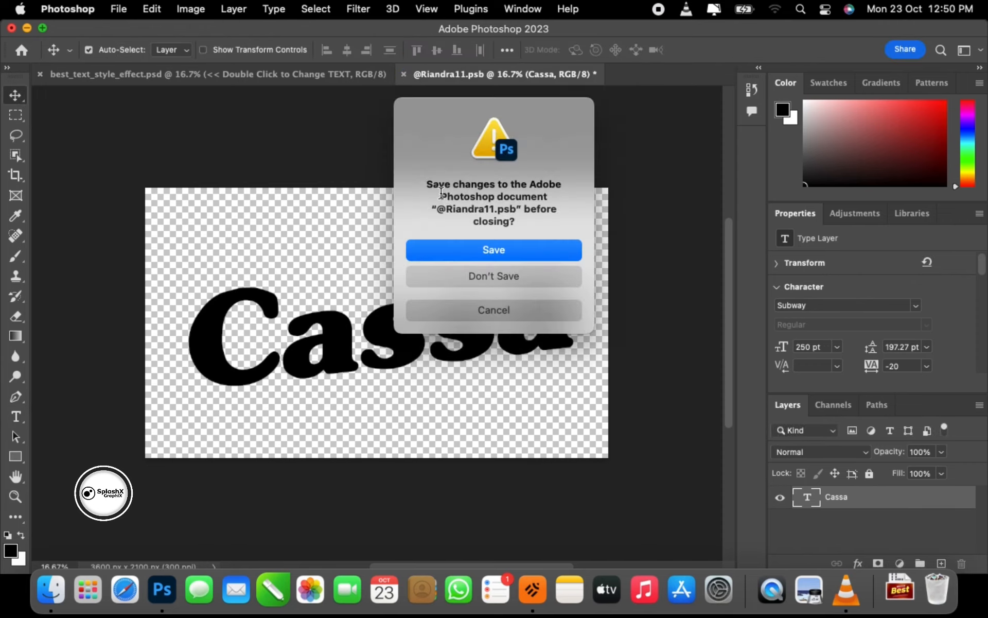
{"action": "left_click", "coordinate": [494, 250]}
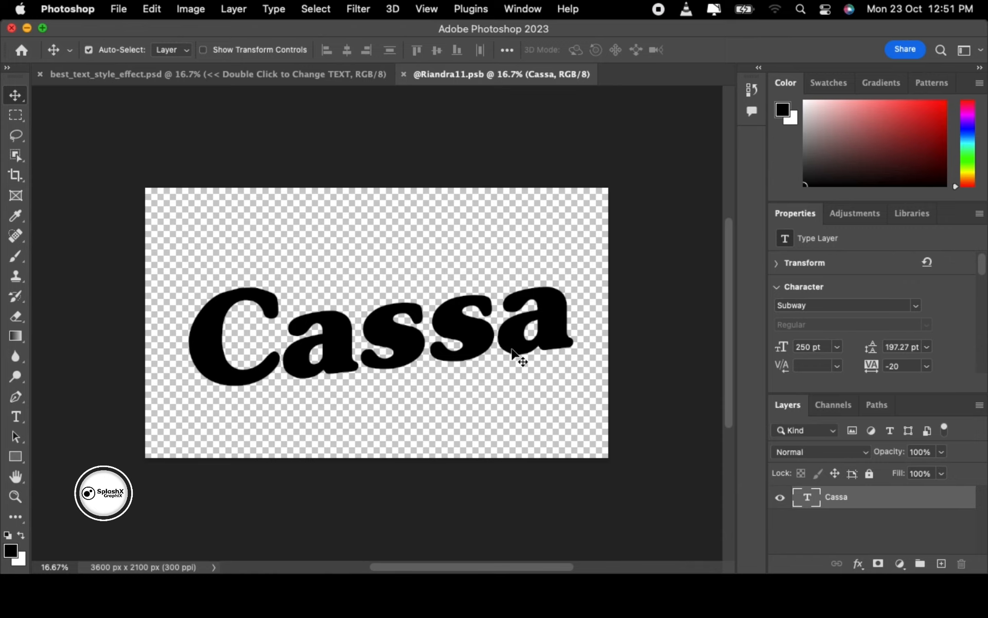
{"action": "key", "text": "super+w"}
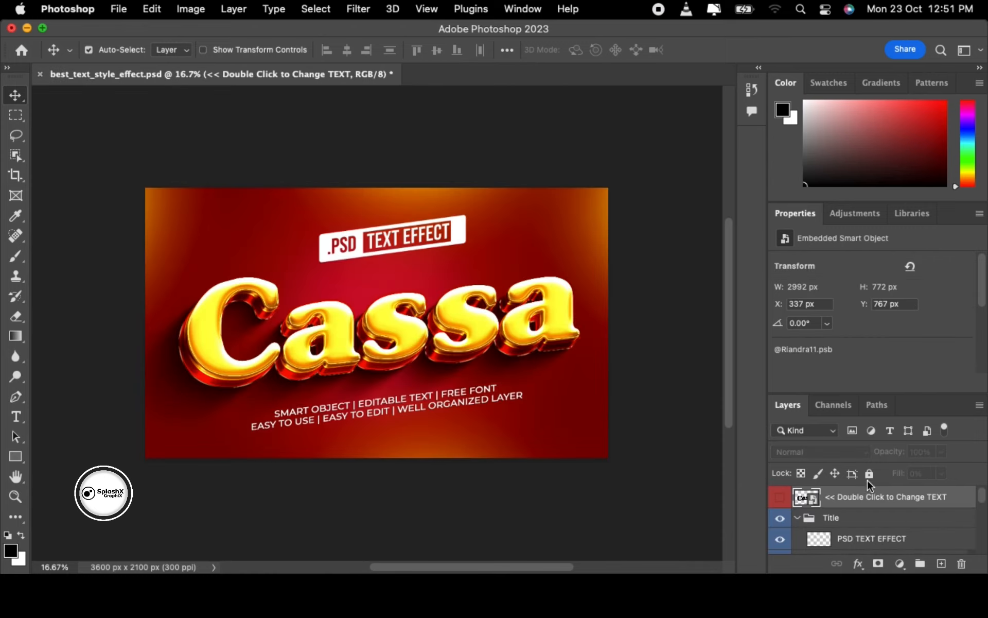
- Select the smart object text layer and briefly toggle the red background fill's visibility
{"action": "scroll", "coordinate": [648, 437], "scroll_direction": "up", "scroll_amount": 5}
{"action": "scroll", "coordinate": [649, 437], "scroll_direction": "down", "scroll_amount": 3}
{"action": "left_click", "coordinate": [648, 437]}
{"action": "scroll", "coordinate": [648, 437], "scroll_direction": "right", "scroll_amount": 1}
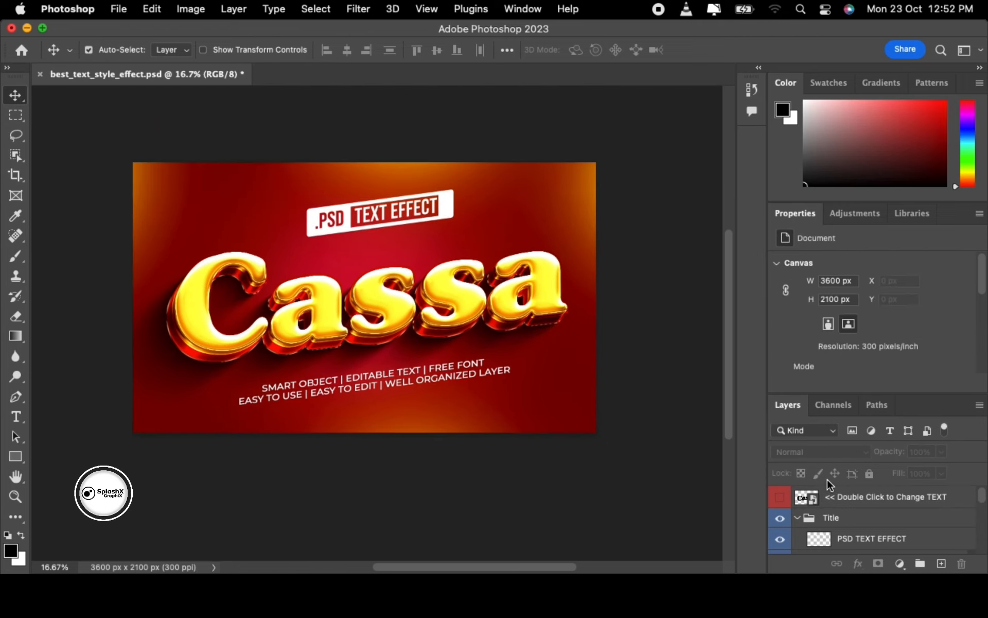
{"action": "scroll", "coordinate": [829, 483], "scroll_direction": "down", "scroll_amount": 2}
{"action": "left_click", "coordinate": [869, 496]}
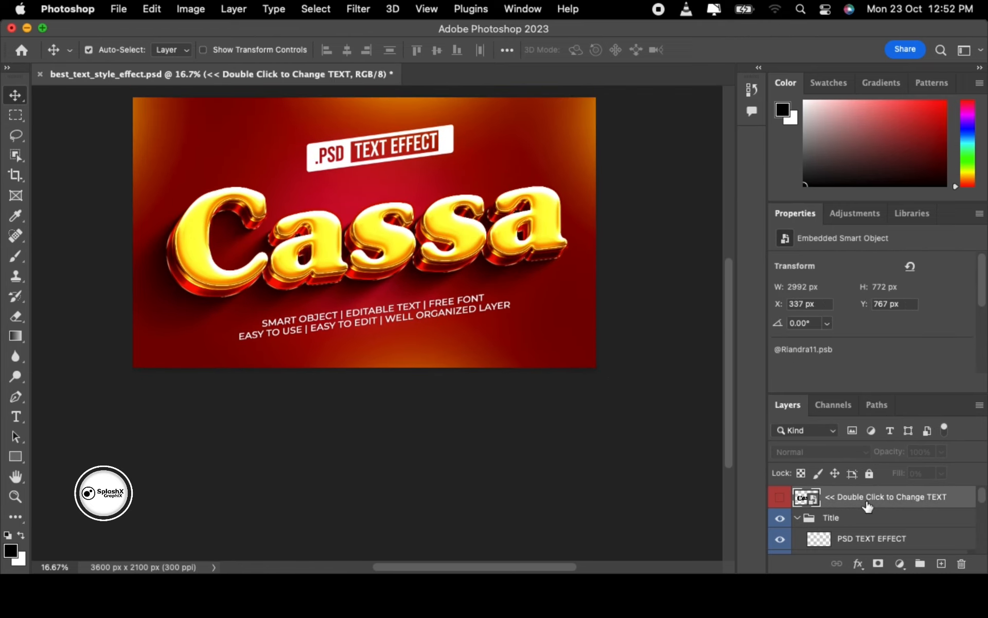
{"action": "scroll", "coordinate": [869, 507], "scroll_direction": "down", "scroll_amount": 3}
{"action": "scroll", "coordinate": [868, 507], "scroll_direction": "down", "scroll_amount": 3}
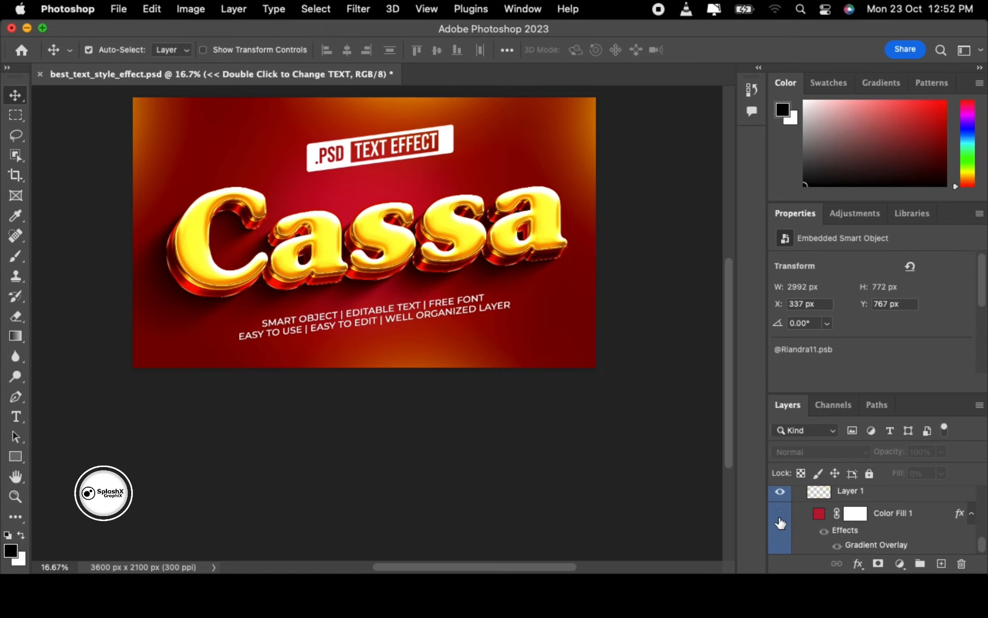
{"action": "left_click", "coordinate": [780, 519]}
{"action": "left_click", "coordinate": [781, 515]}
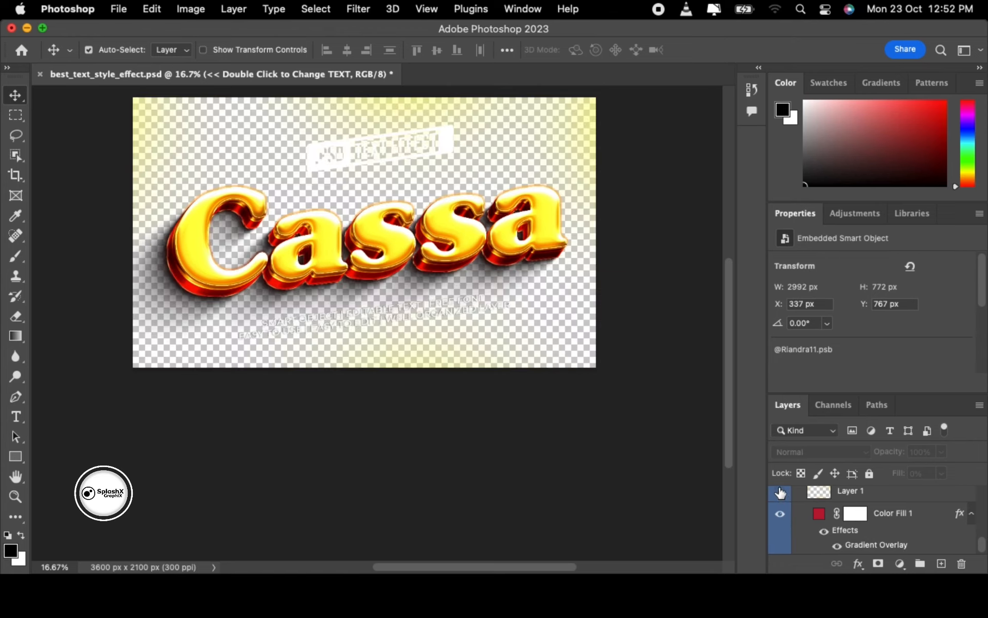
- Hide the slogan text and the PSD TEXT EFFECT banner
{"action": "scroll", "coordinate": [802, 509], "scroll_direction": "up", "scroll_amount": 1}
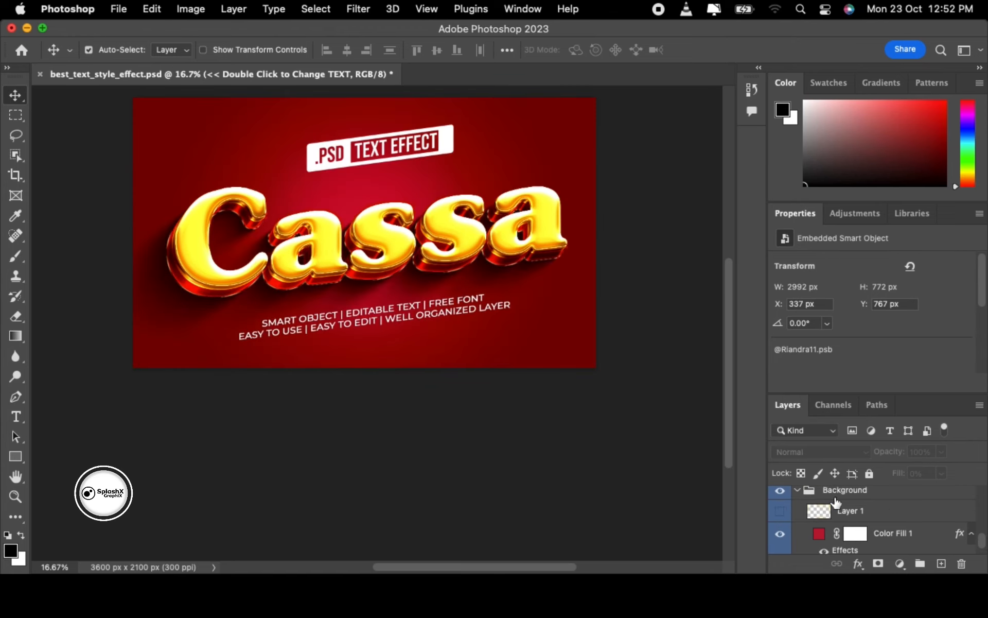
{"action": "scroll", "coordinate": [836, 502], "scroll_direction": "up", "scroll_amount": 3}
{"action": "scroll", "coordinate": [822, 528], "scroll_direction": "down", "scroll_amount": 1}
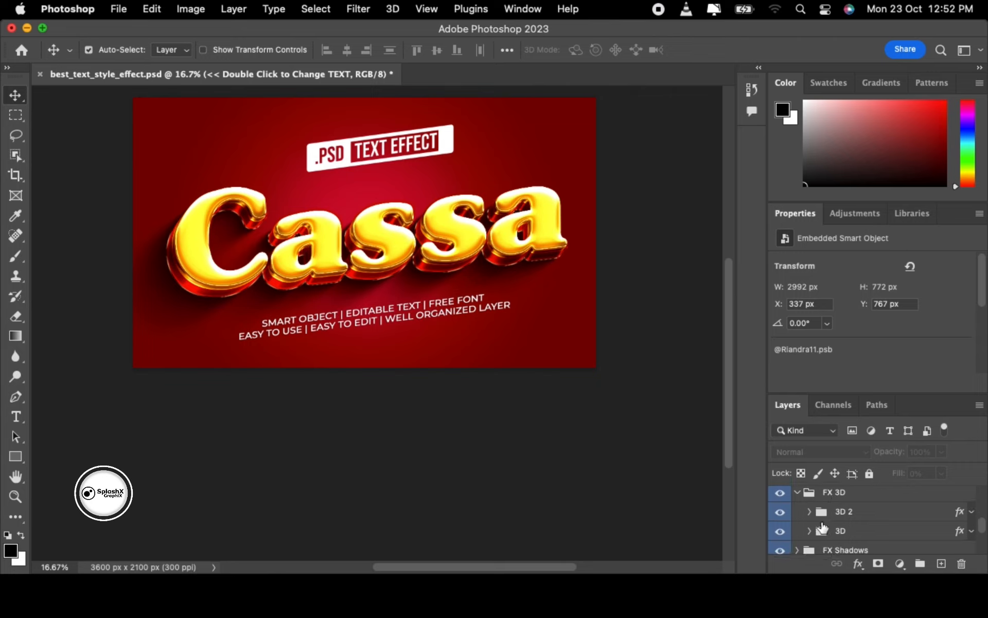
{"action": "scroll", "coordinate": [839, 512], "scroll_direction": "down", "scroll_amount": 2}
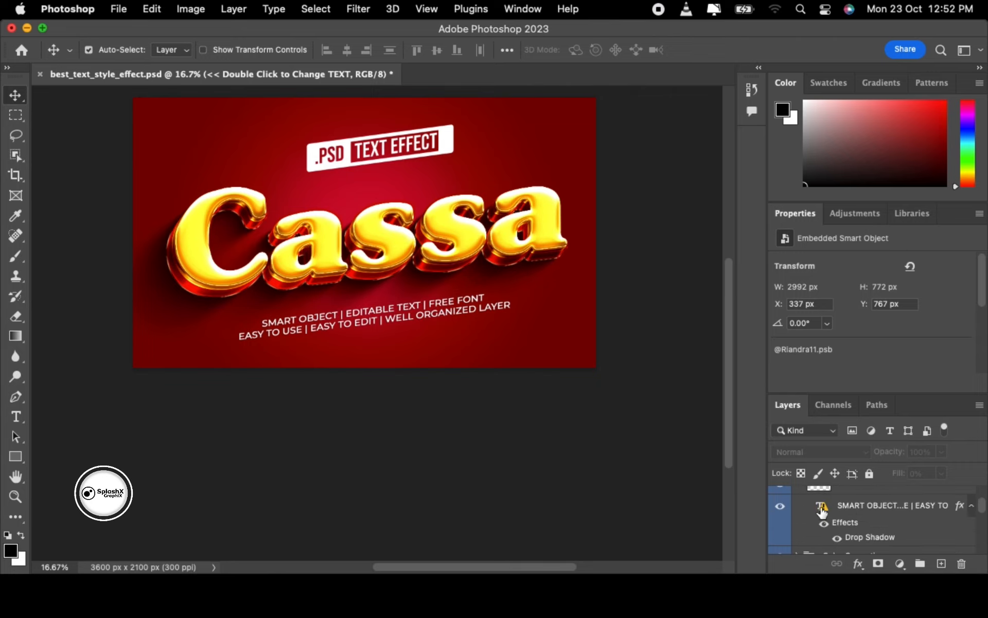
{"action": "left_click", "coordinate": [782, 510]}
{"action": "scroll", "coordinate": [849, 505], "scroll_direction": "up", "scroll_amount": 2}
{"action": "scroll", "coordinate": [852, 507], "scroll_direction": "down", "scroll_amount": 1}
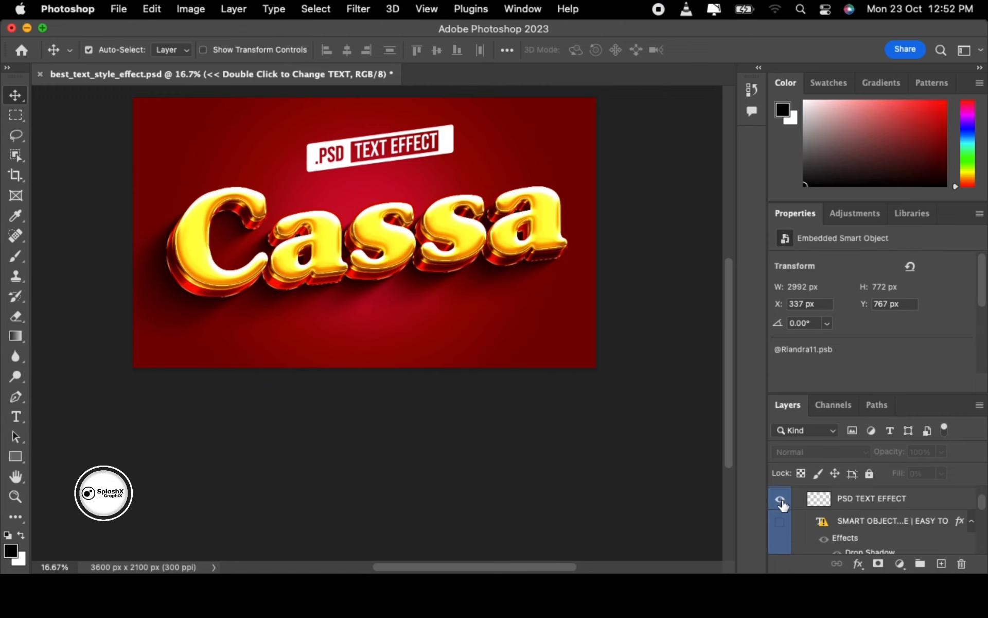
{"action": "left_click", "coordinate": [780, 500]}
- Hide the yellow glow layer, leaving only the gold Cassa text on transparency
{"action": "scroll", "coordinate": [787, 509], "scroll_direction": "down", "scroll_amount": 2}
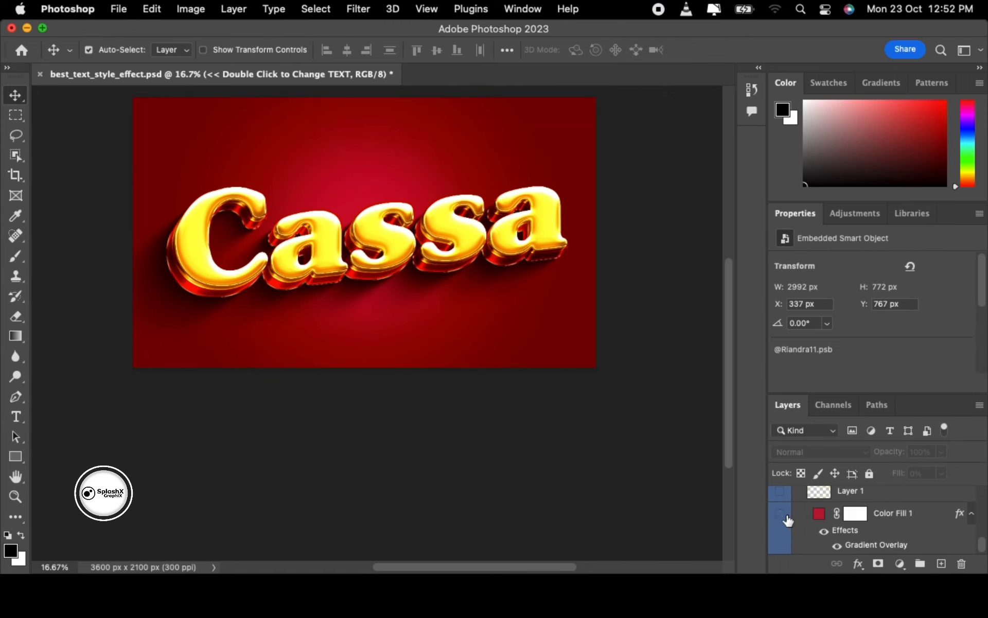
{"action": "scroll", "coordinate": [884, 508], "scroll_direction": "up", "scroll_amount": 2}
{"action": "scroll", "coordinate": [870, 512], "scroll_direction": "down", "scroll_amount": 2}
{"action": "scroll", "coordinate": [803, 510], "scroll_direction": "up", "scroll_amount": 1}
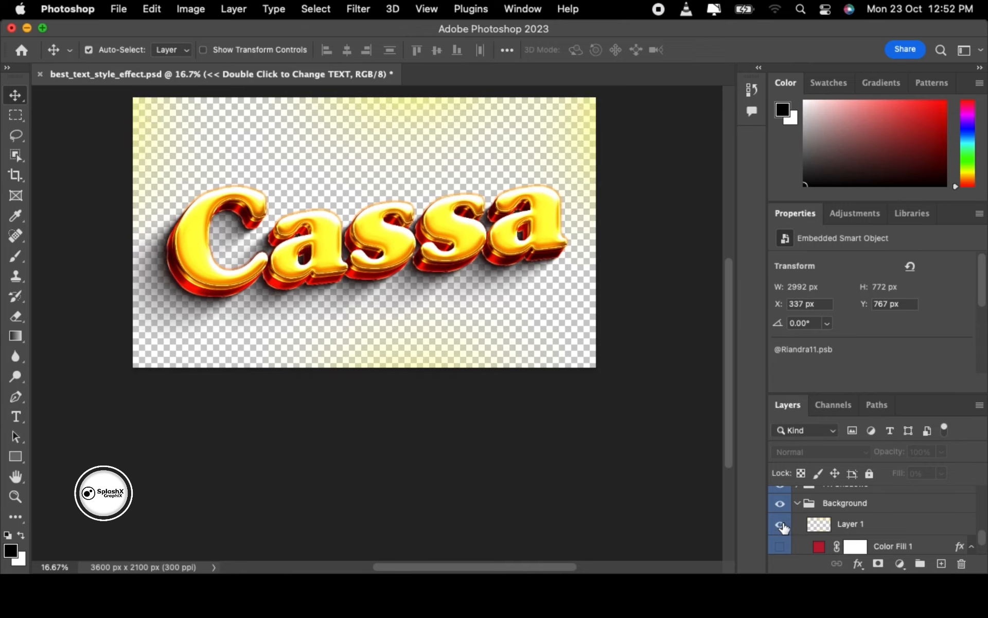
{"action": "left_click", "coordinate": [781, 524]}
{"action": "left_click", "coordinate": [781, 530]}
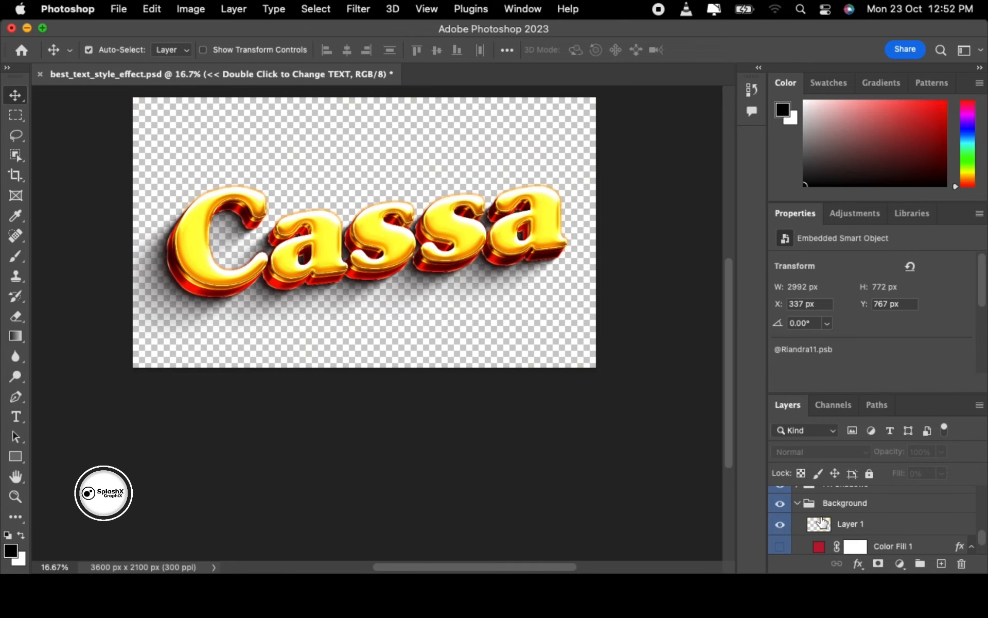
{"action": "scroll", "coordinate": [820, 523], "scroll_direction": "up", "scroll_amount": 1}
{"action": "scroll", "coordinate": [822, 511], "scroll_direction": "down", "scroll_amount": 3}
{"action": "left_click", "coordinate": [780, 491]}
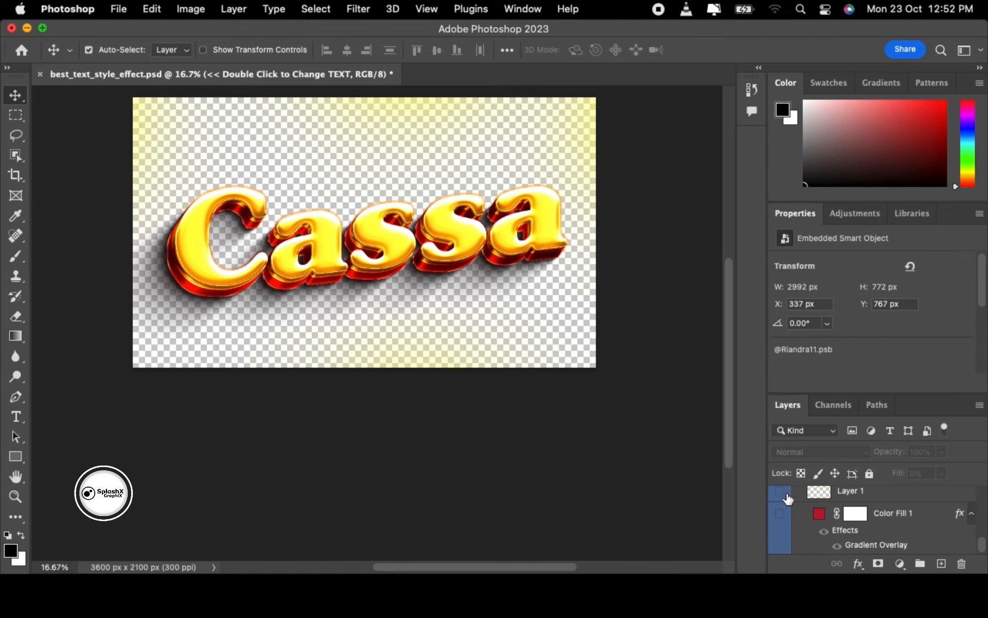
{"action": "left_click", "coordinate": [119, 8]}
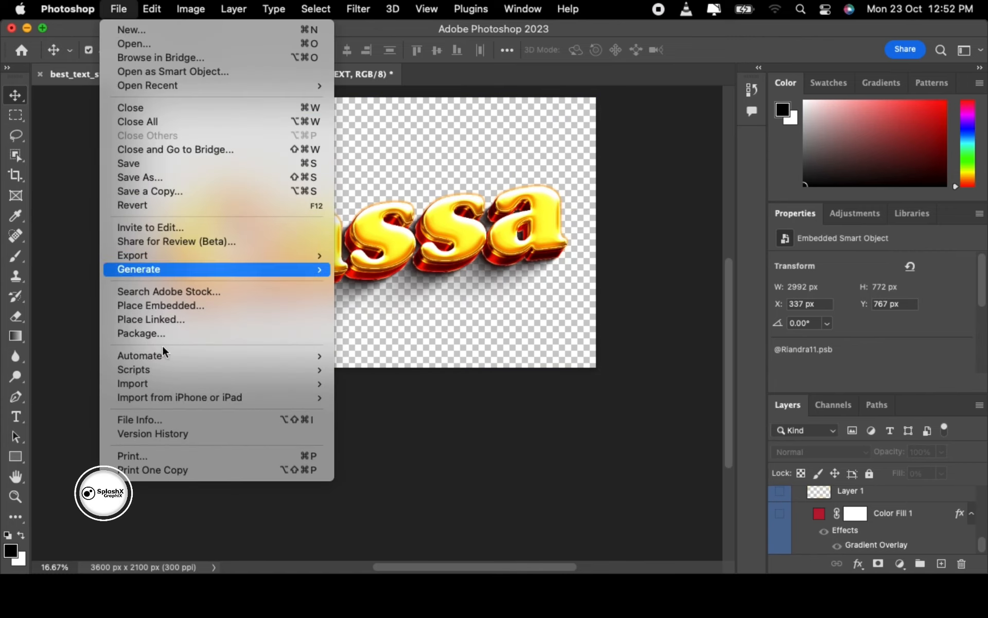
- Export the Cassa text image as cassa2 via Export As, then close the document without saving
{"action": "mouse_move", "coordinate": [169, 269]}
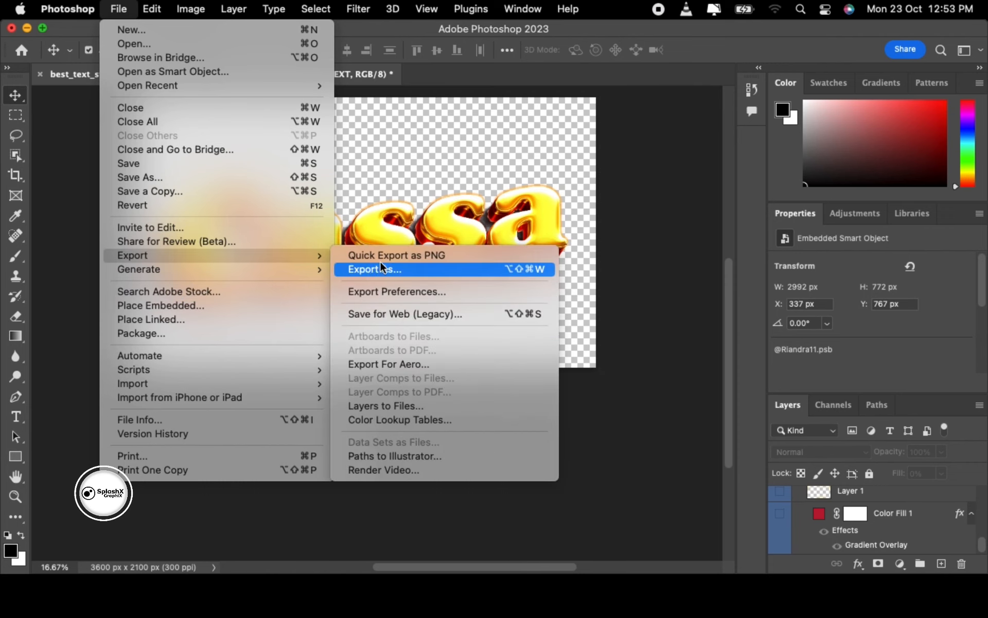
{"action": "left_click", "coordinate": [389, 266]}
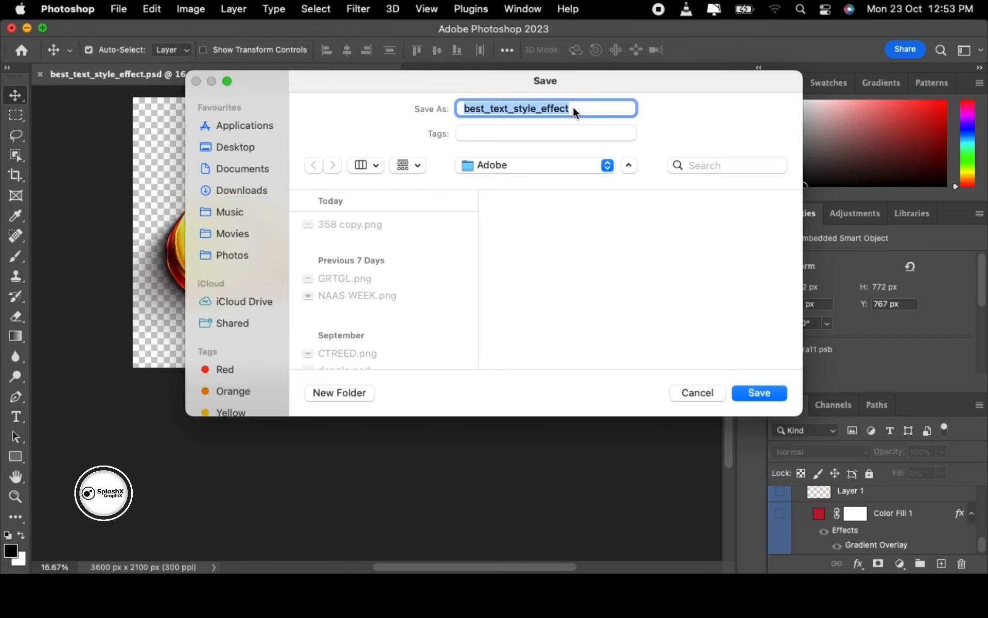
{"action": "type", "text": "cassa"}
{"action": "key", "text": "Right"}
{"action": "type", "text": "2"}
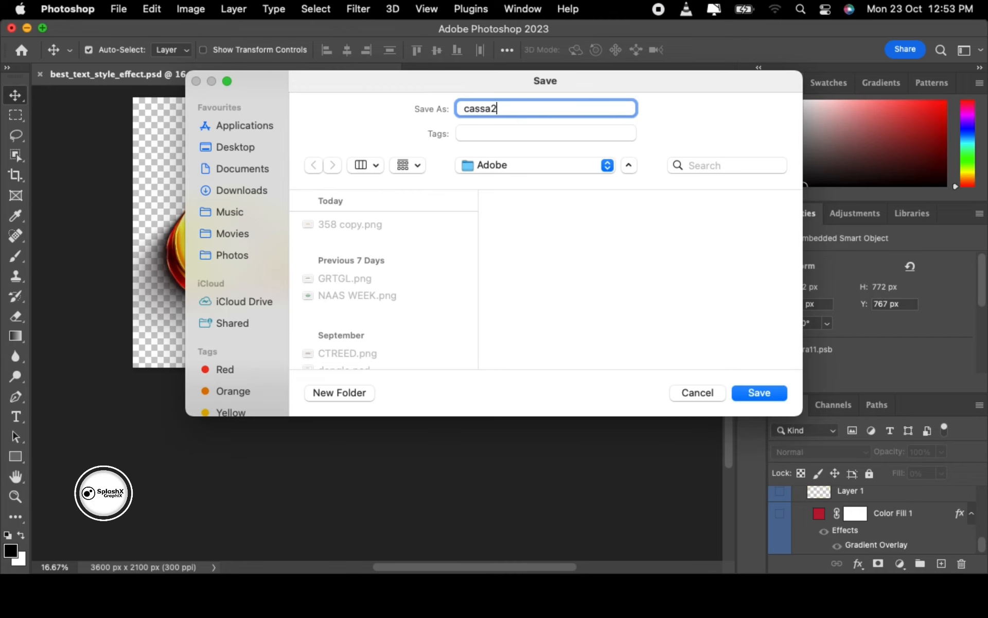
{"action": "key", "text": "Return"}
{"action": "scroll", "coordinate": [373, 209], "scroll_direction": "up", "scroll_amount": 5}
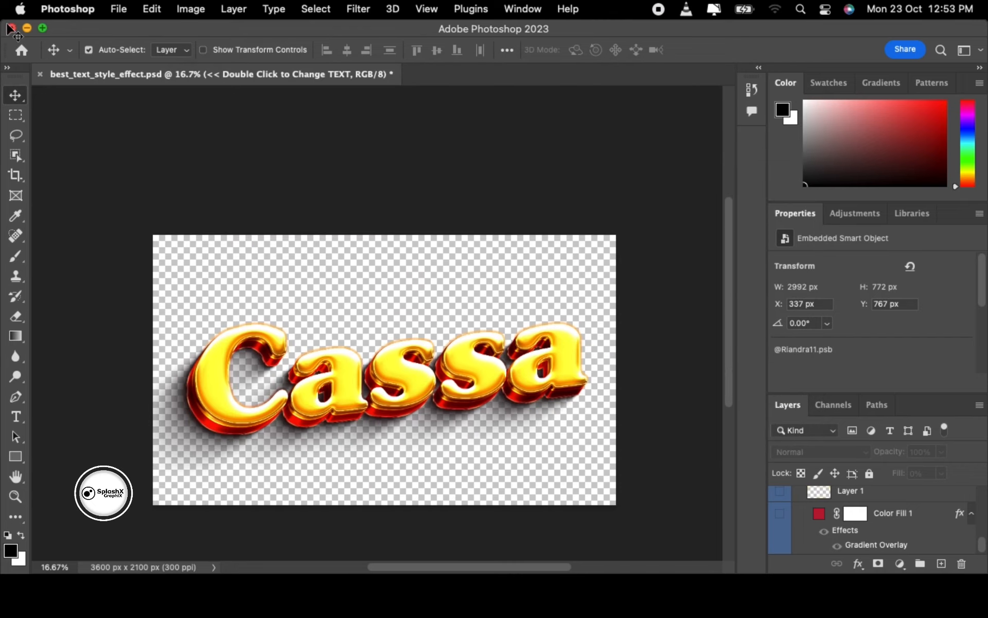
{"action": "left_click", "coordinate": [11, 28]}
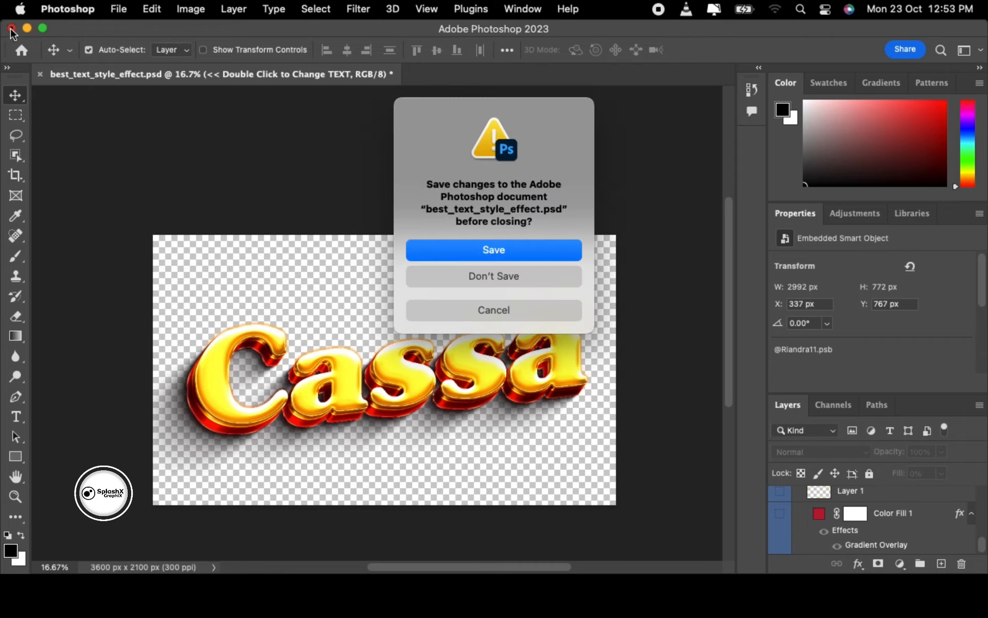
{"action": "left_click", "coordinate": [454, 274]}
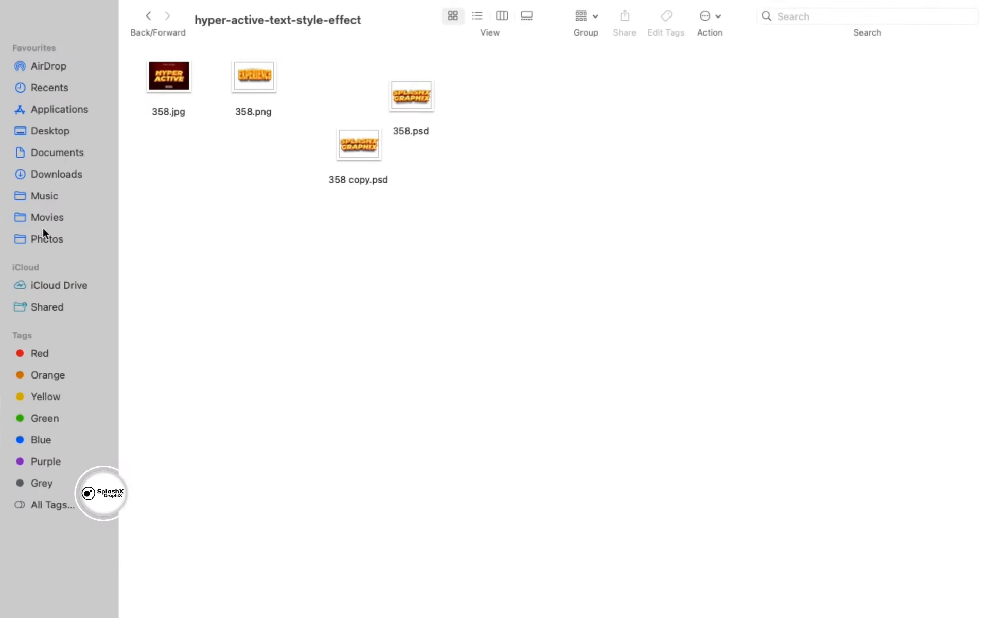
- Find cassa2.png in Documents > Adobe and preview it in Quick Look
{"action": "left_click", "coordinate": [69, 150]}
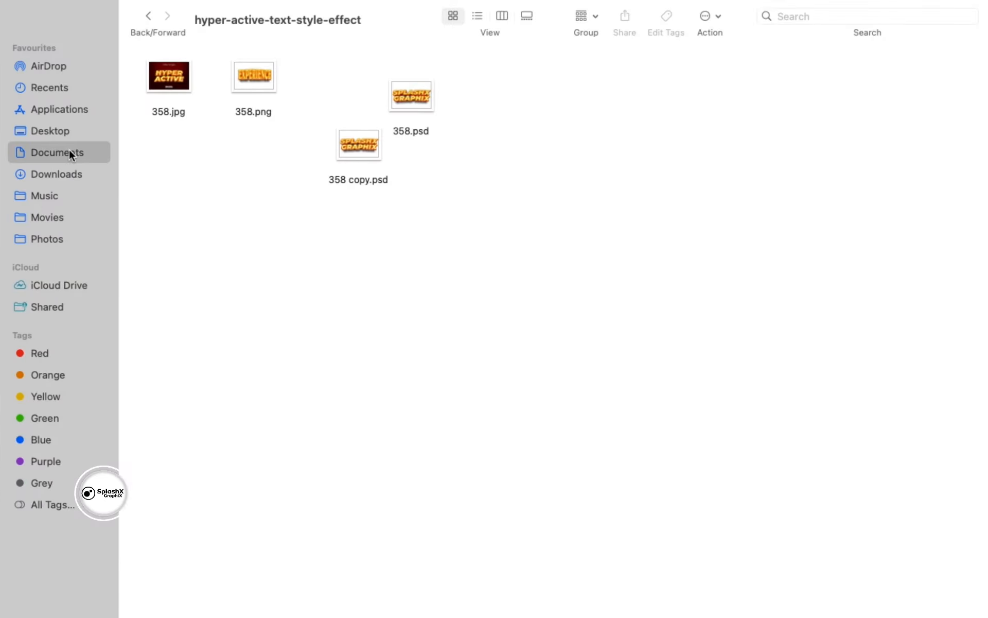
{"action": "double_click", "coordinate": [167, 85]}
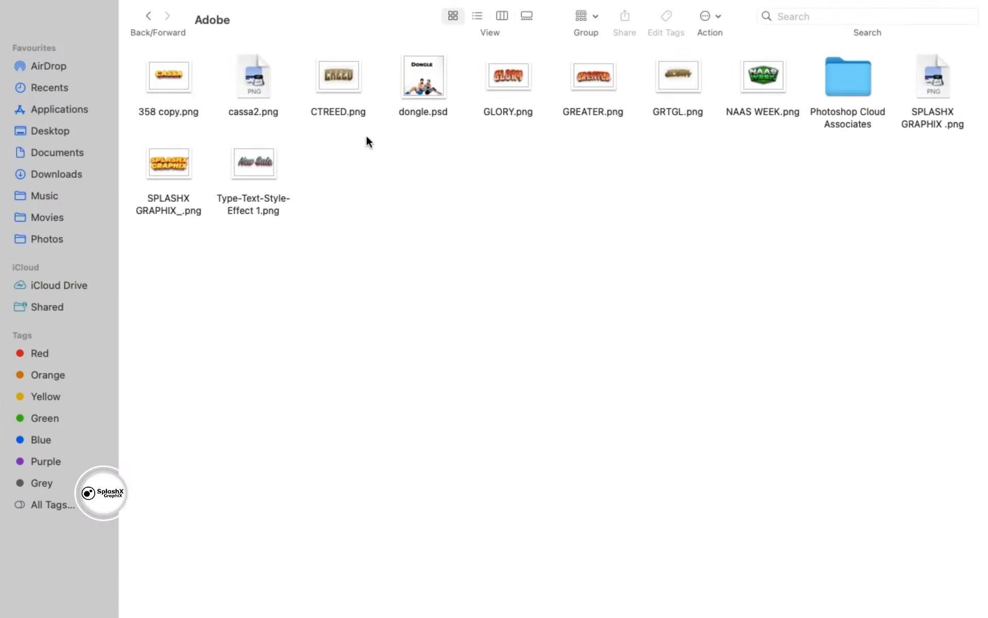
{"action": "left_click", "coordinate": [181, 82]}
{"action": "left_click", "coordinate": [256, 86]}
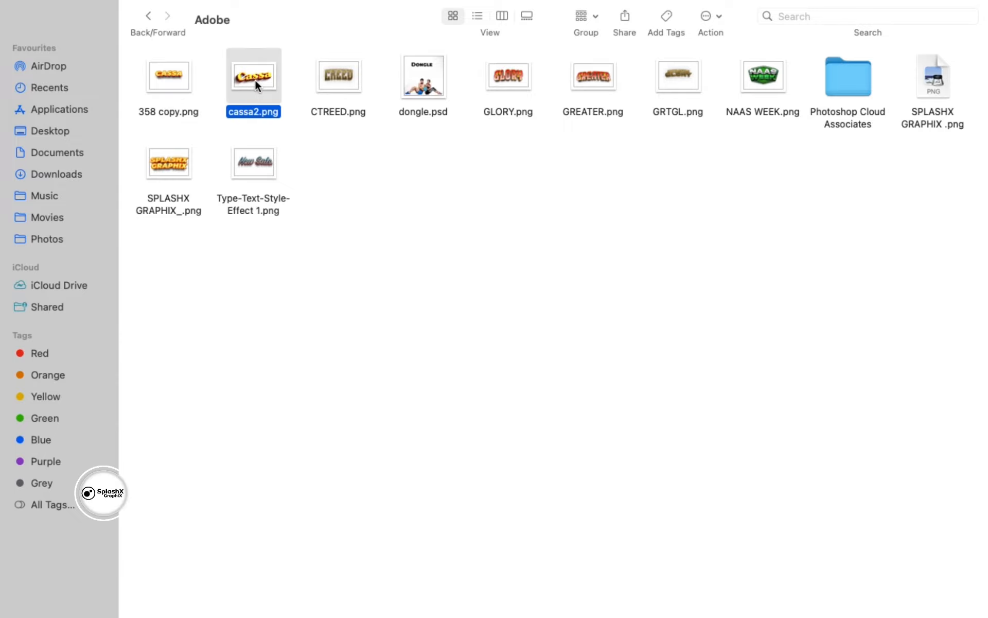
{"action": "key", "text": "space"}
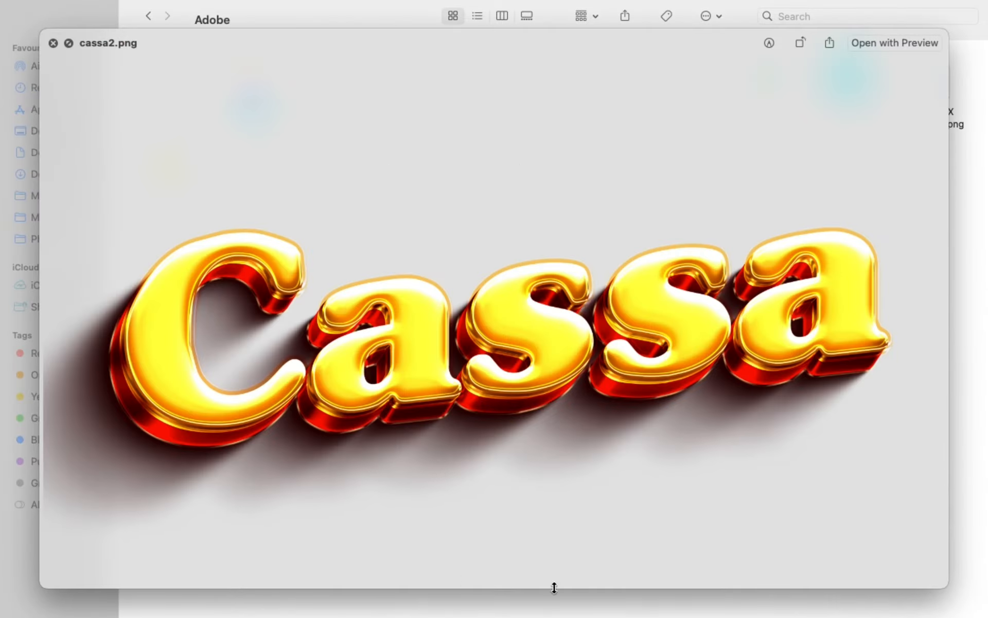
{"action": "key", "text": "space"}
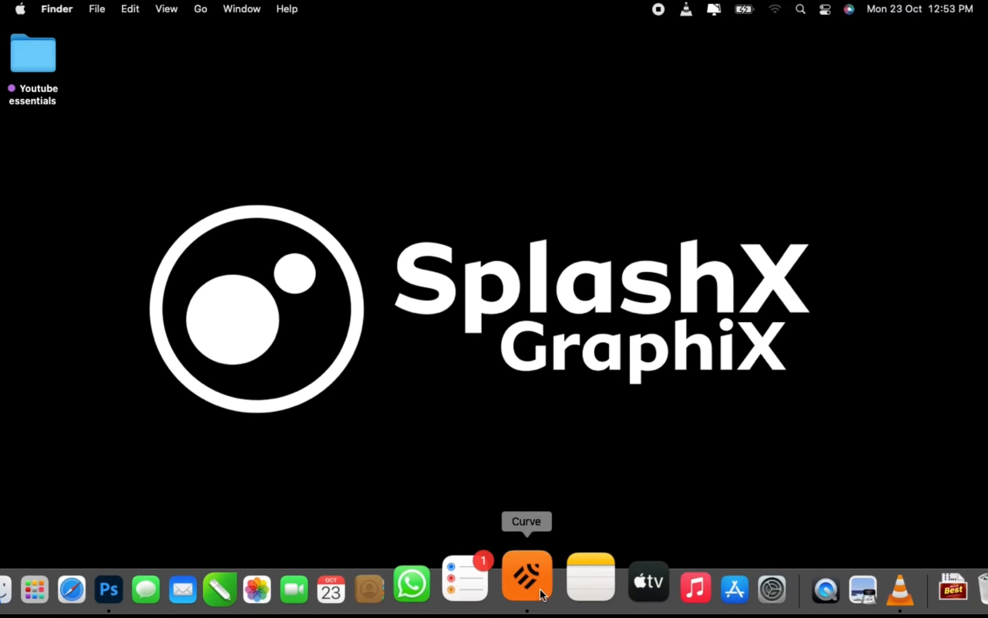
- Close the old Untitled 32 document in Curve
{"action": "left_click", "coordinate": [539, 588]}
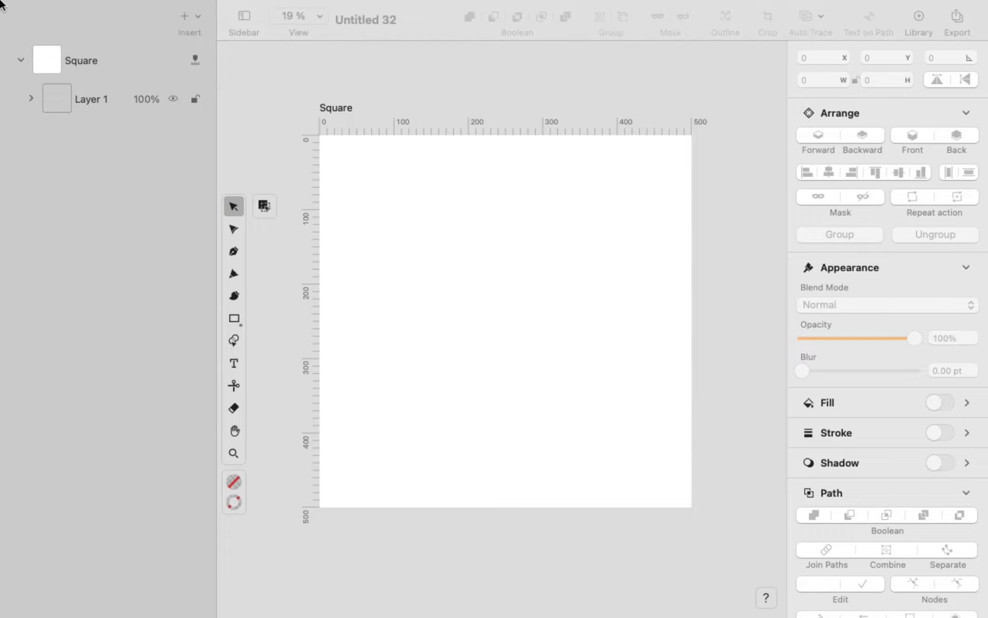
{"action": "key", "text": "ctrl+Right"}
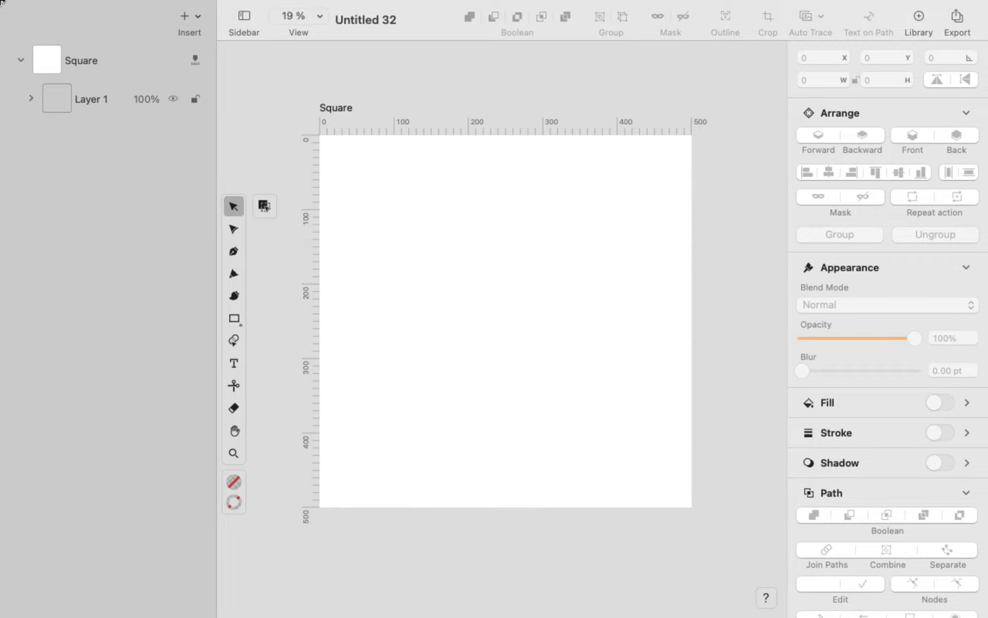
{"action": "mouse_move", "coordinate": [2, 3]}
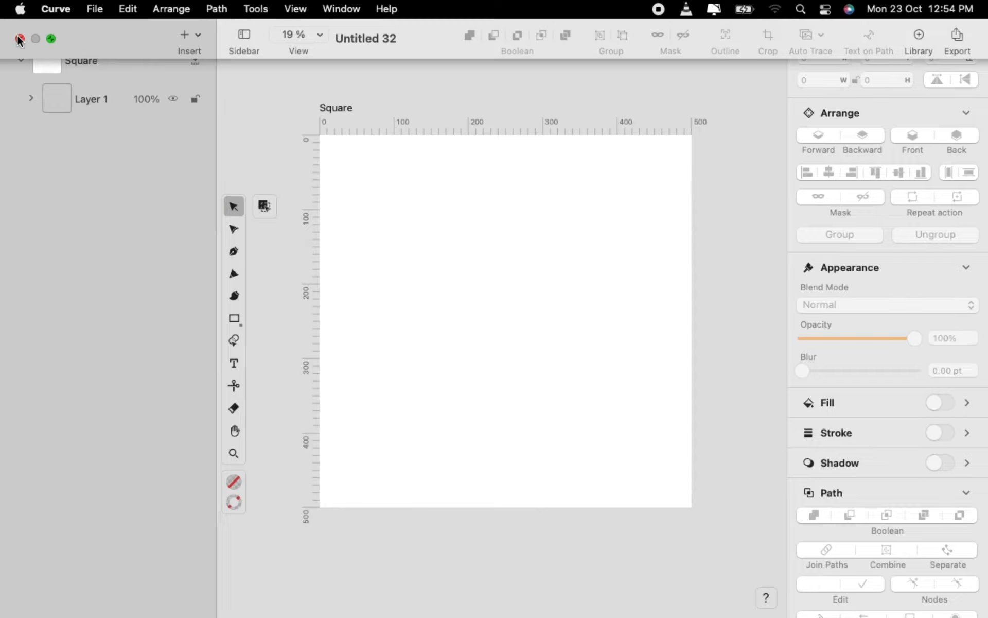
{"action": "left_click", "coordinate": [18, 38]}
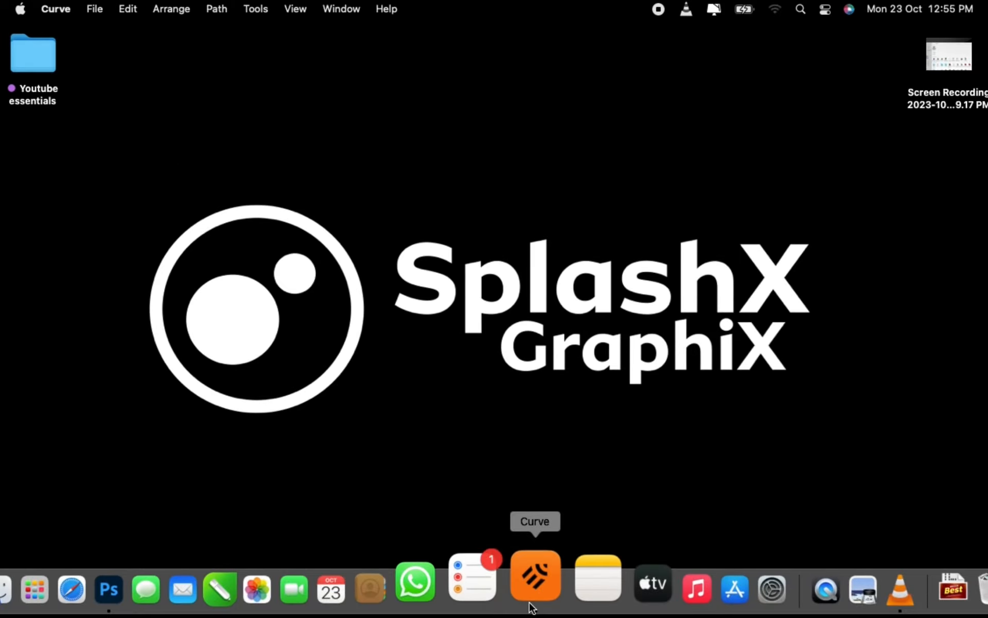
- Create a new full-screen document from the custom Square 500 × 500 mm template
{"action": "left_click", "coordinate": [532, 574]}
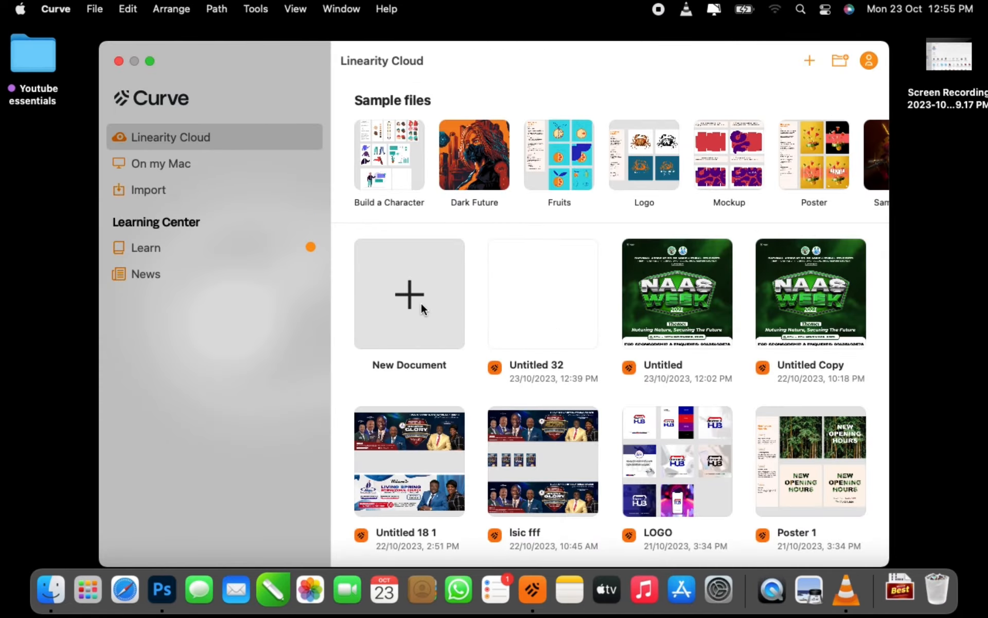
{"action": "left_click", "coordinate": [421, 303]}
{"action": "left_click", "coordinate": [57, 93]}
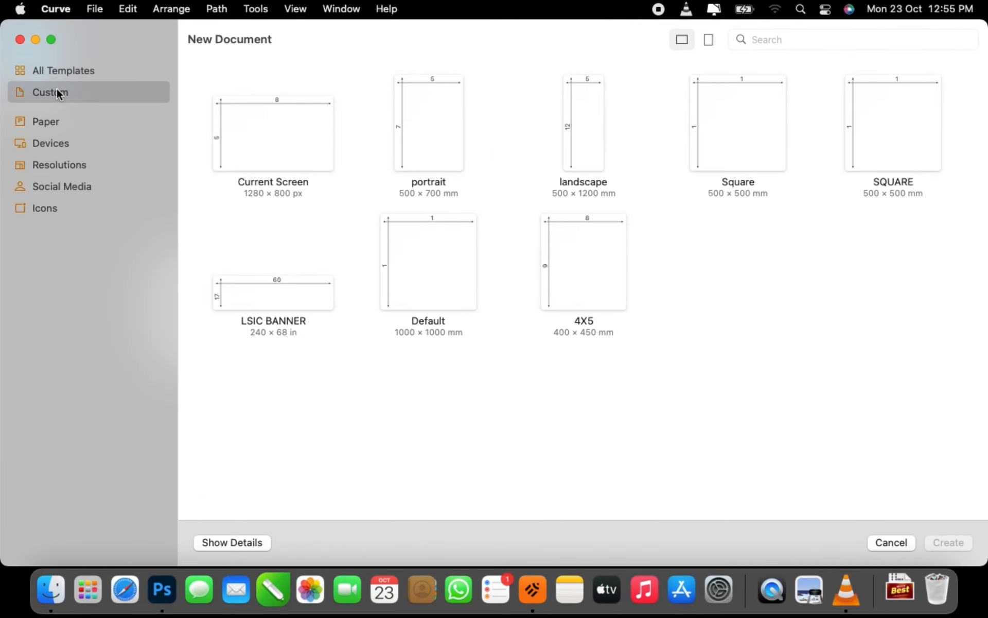
{"action": "left_click", "coordinate": [732, 150]}
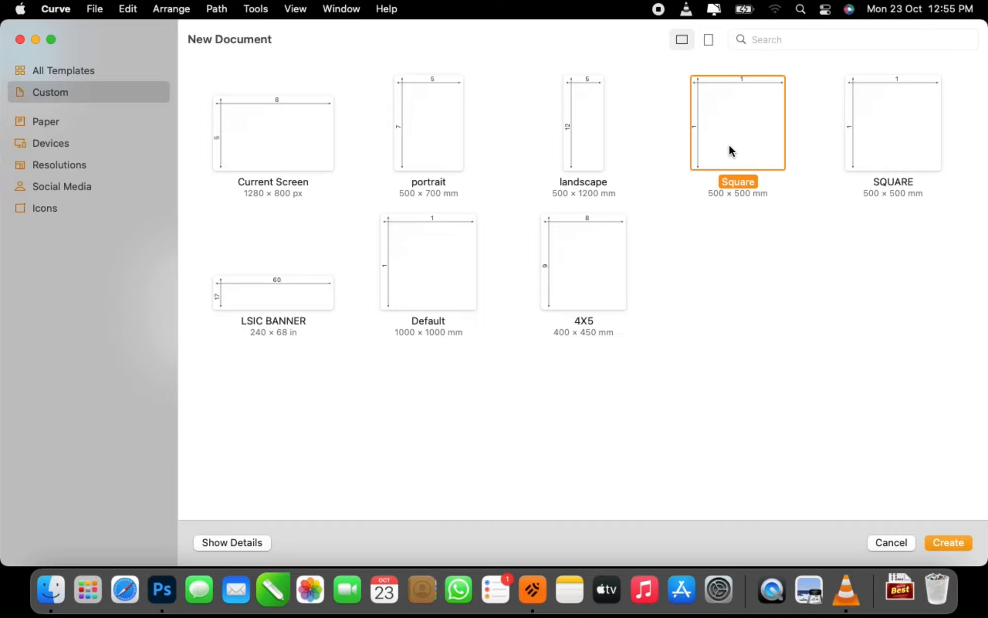
{"action": "double_click", "coordinate": [732, 150]}
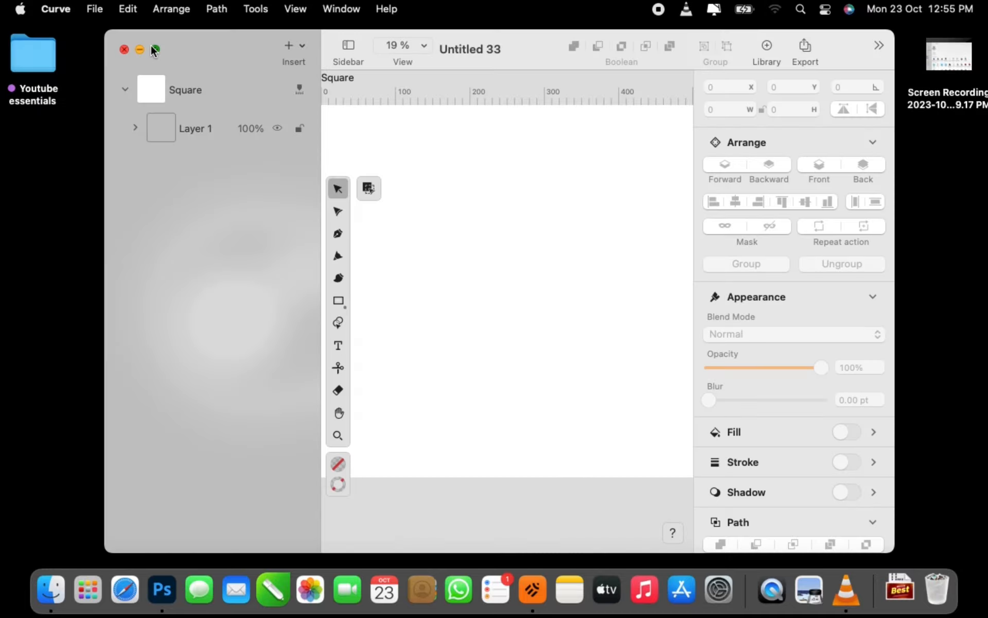
{"action": "left_click", "coordinate": [154, 50]}
- Bring cassa2.png from Finder into the Untitled 33 artboard
{"action": "key", "text": "ctrl+Left"}
{"action": "key", "text": "ctrl+Right"}
{"action": "key", "text": "ctrl+Right"}
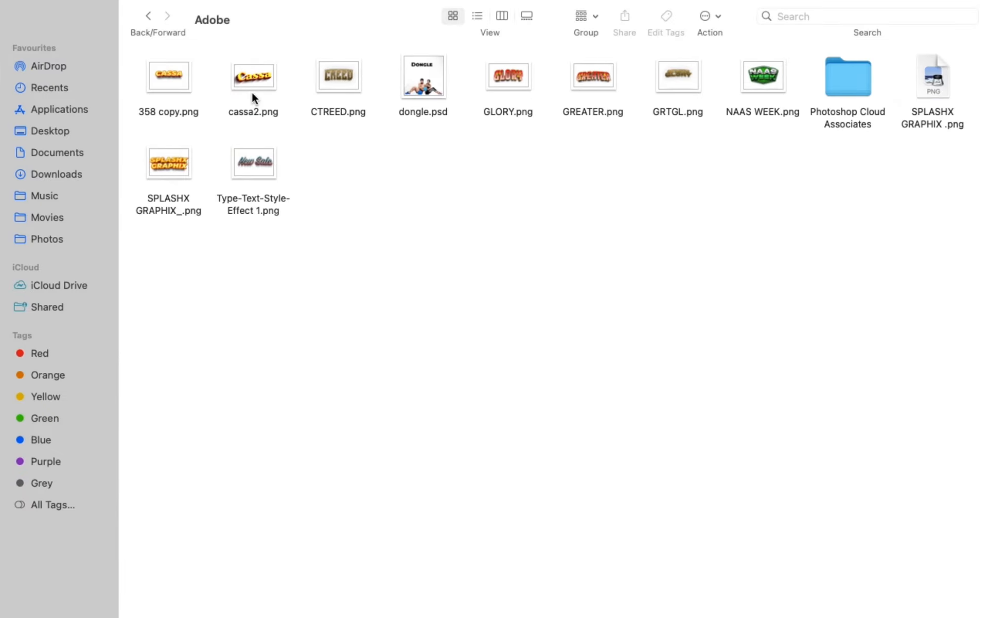
{"action": "left_click", "coordinate": [252, 74]}
{"action": "key", "text": "ctrl+Left"}
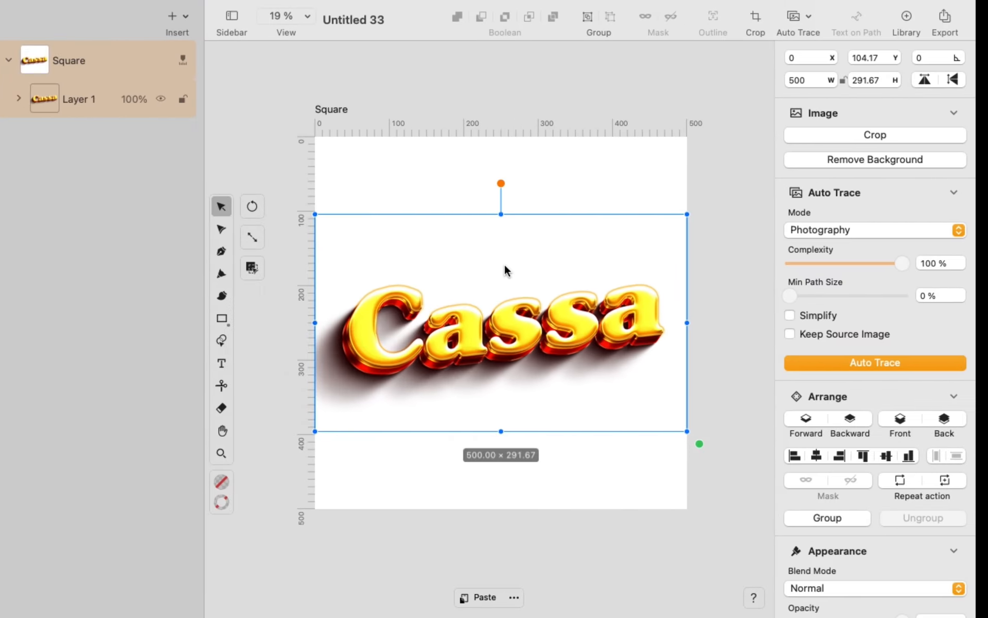
{"action": "key", "text": "Escape"}
- Scale the Cassa image down to about 307 × 179 and move it toward the centre
{"action": "mouse_move", "coordinate": [217, 111]}
{"action": "left_mouse_down"}
{"action": "mouse_move", "coordinate": [161, 123]}
{"action": "mouse_move", "coordinate": [198, 132]}
{"action": "mouse_move", "coordinate": [106, 139]}
{"action": "left_mouse_up"}
{"action": "left_click", "coordinate": [448, 258]}
{"action": "scroll", "coordinate": [447, 258], "scroll_direction": "up", "scroll_amount": 3}
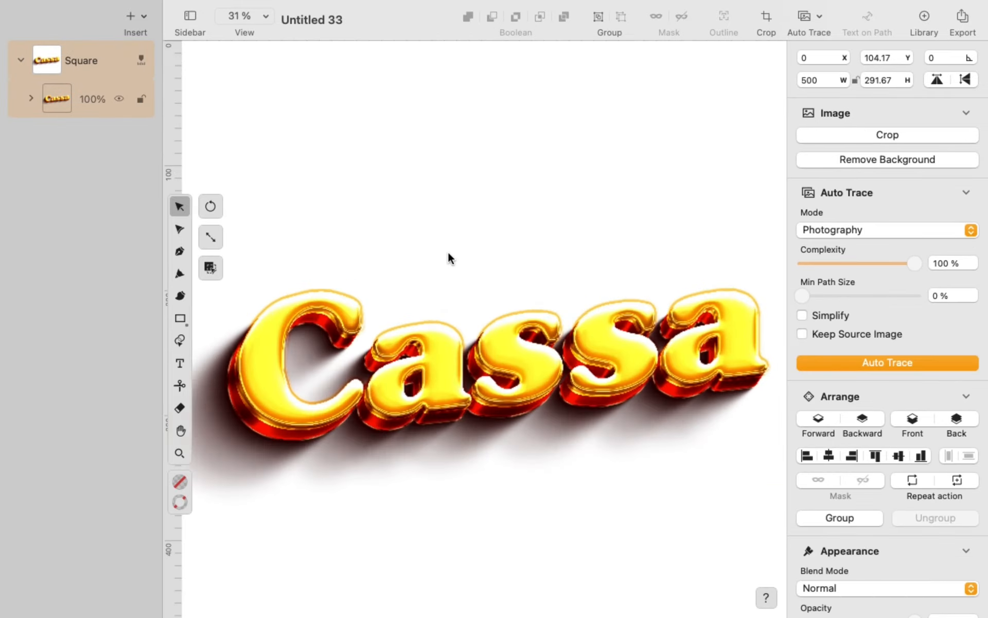
{"action": "scroll", "coordinate": [492, 358], "scroll_direction": "down", "scroll_amount": 5}
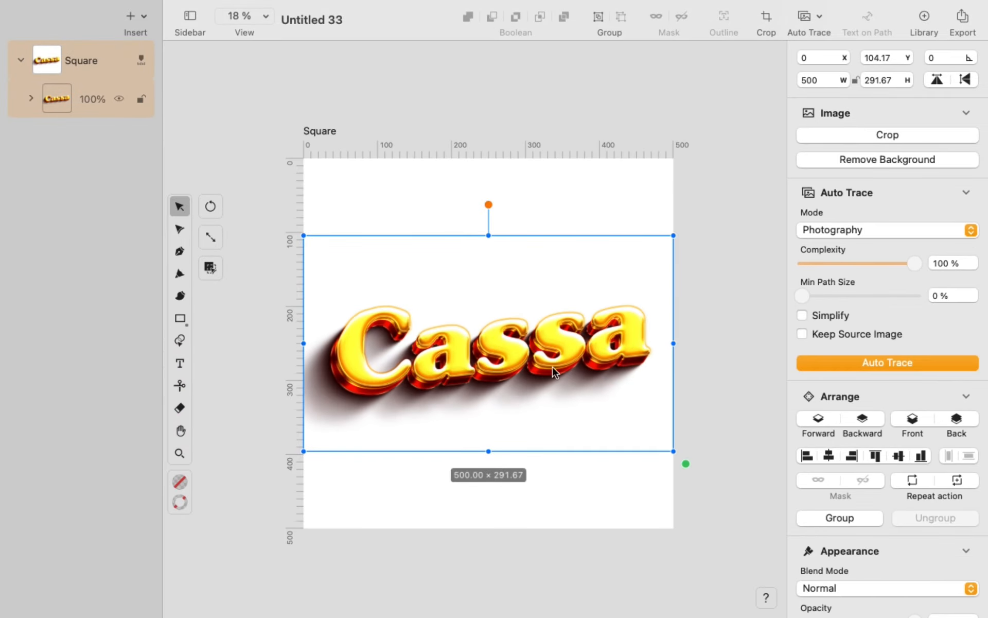
{"action": "left_click_drag", "start_coordinate": [678, 462], "coordinate": [595, 415]}
{"action": "left_click_drag", "start_coordinate": [505, 347], "coordinate": [585, 366]}
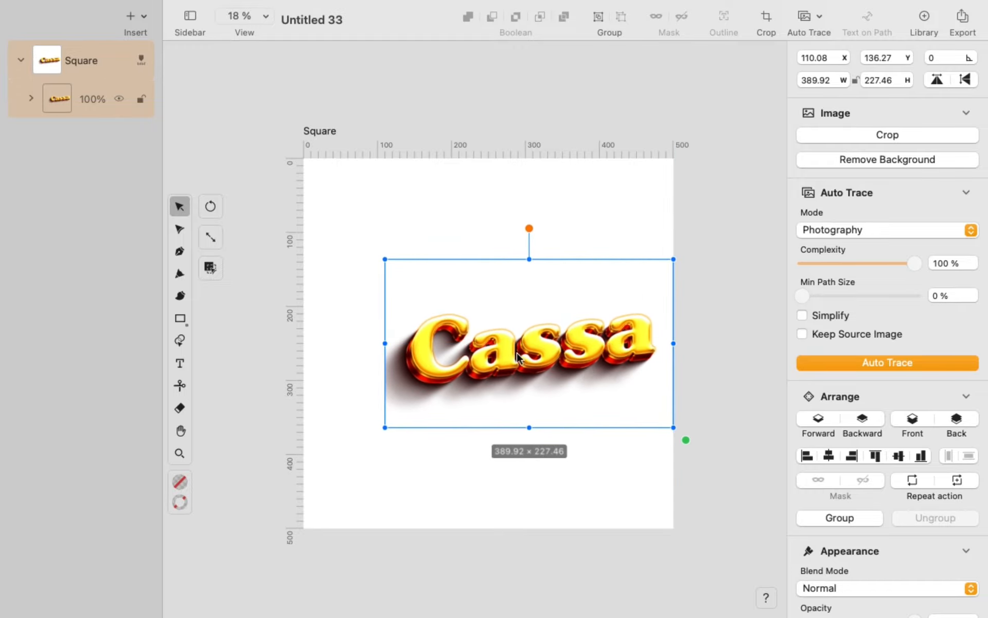
{"action": "key", "text": "ctrl+Right"}
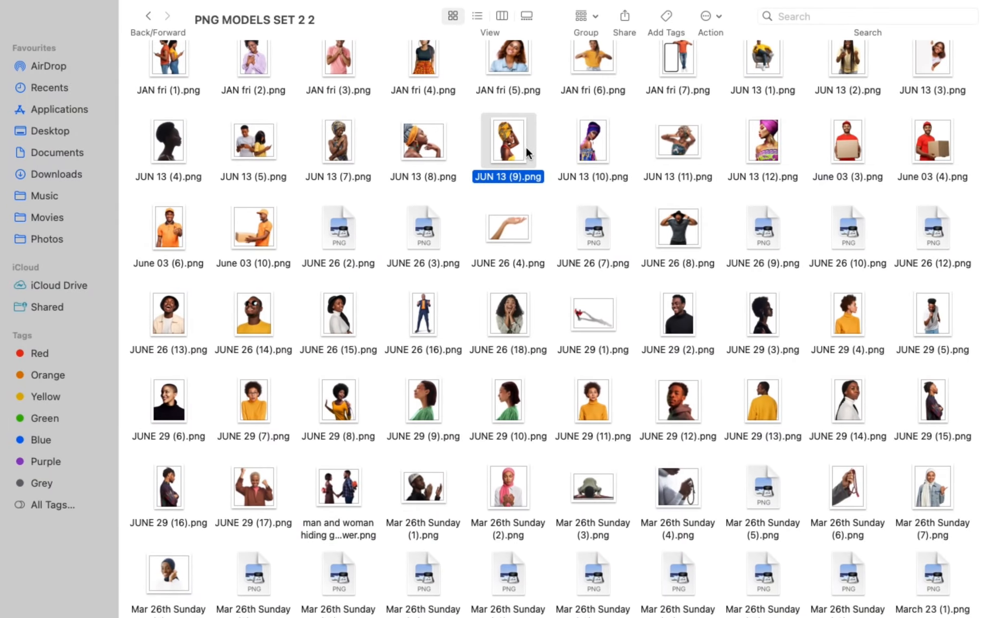
- Place the JUN 13 (9).png model photo, enlarged to about 522 × 686, at the artboard's left edge
{"action": "left_click_drag", "start_coordinate": [526, 145], "coordinate": [536, 175]}
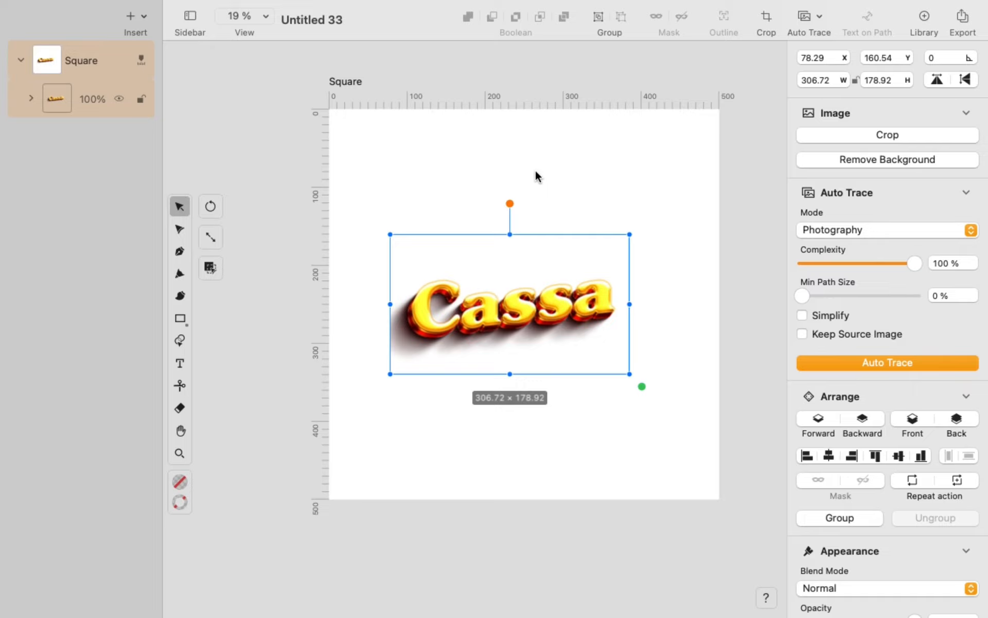
{"action": "left_click_drag", "start_coordinate": [619, 274], "coordinate": [736, 438]}
{"action": "left_click_drag", "start_coordinate": [564, 262], "coordinate": [369, 215]}
{"action": "left_click_drag", "start_coordinate": [545, 515], "coordinate": [594, 543]}
{"action": "left_click_drag", "start_coordinate": [437, 338], "coordinate": [372, 332]}
- Dismiss the export preview, then shrink the Cassa title and push it to the right edge
{"action": "left_click", "coordinate": [960, 18]}
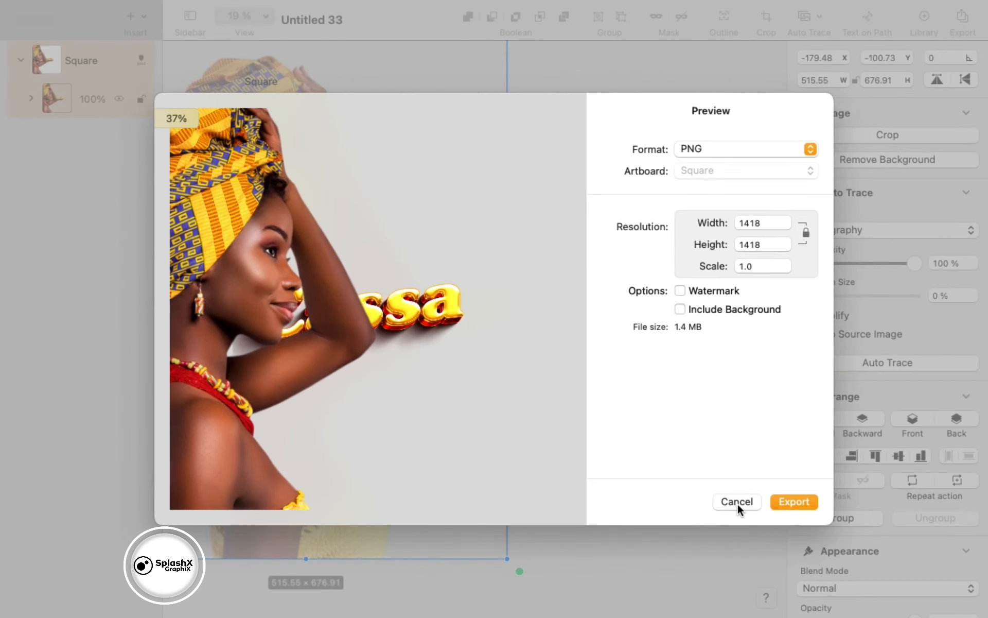
{"action": "left_click", "coordinate": [737, 502]}
{"action": "left_click", "coordinate": [957, 422]}
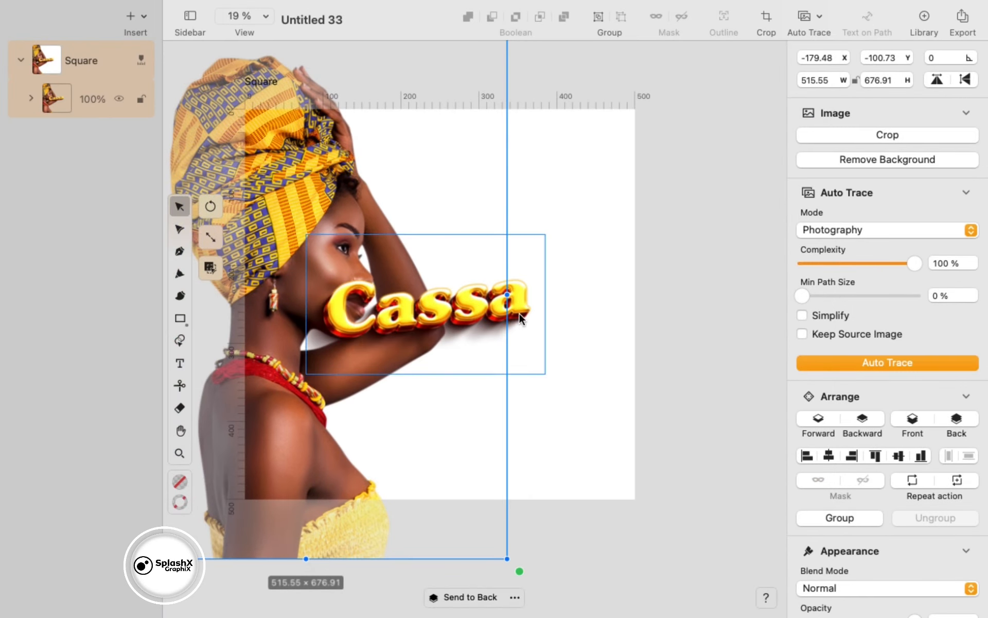
{"action": "left_click_drag", "start_coordinate": [519, 313], "coordinate": [601, 278]}
{"action": "left_click_drag", "start_coordinate": [640, 352], "coordinate": [619, 340]}
{"action": "left_click_drag", "start_coordinate": [562, 294], "coordinate": [580, 230]}
- Nudge the woman photo up and settle Cassa at 264.63 × 154.37 in the upper right
{"action": "left_click", "coordinate": [379, 387]}
{"action": "left_click_drag", "start_coordinate": [379, 388], "coordinate": [384, 350]}
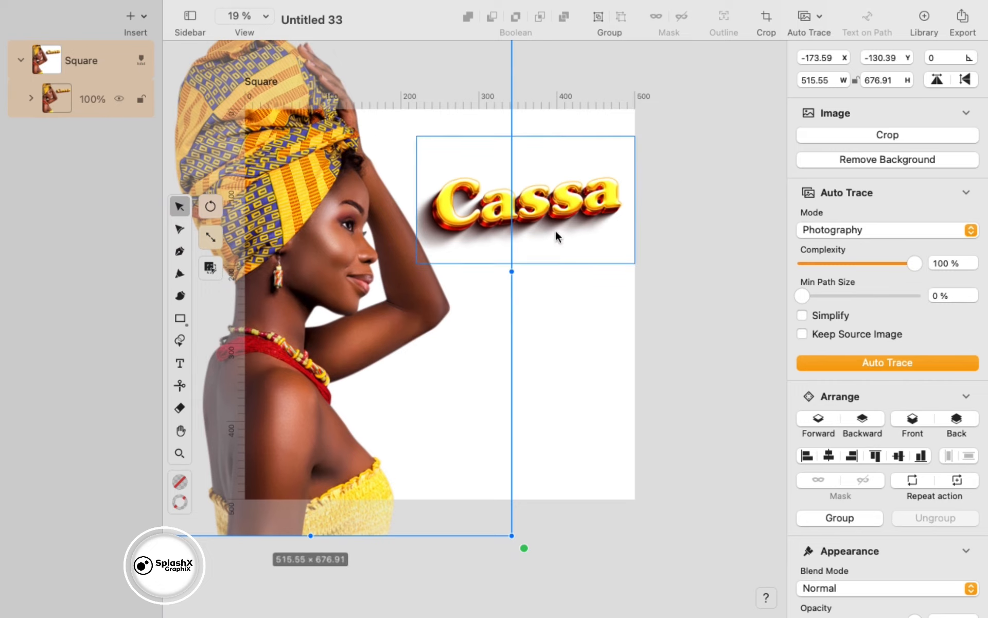
{"action": "left_click_drag", "start_coordinate": [556, 237], "coordinate": [543, 363]}
{"action": "left_click_drag", "start_coordinate": [637, 416], "coordinate": [624, 399]}
{"action": "left_click_drag", "start_coordinate": [594, 353], "coordinate": [608, 280]}
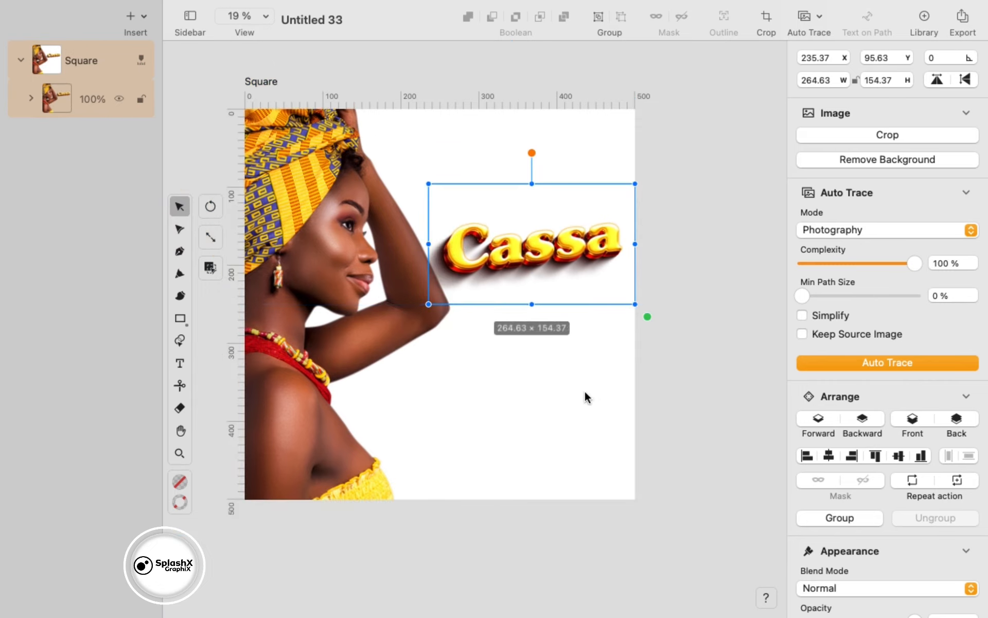
{"action": "left_click", "coordinate": [559, 311]}
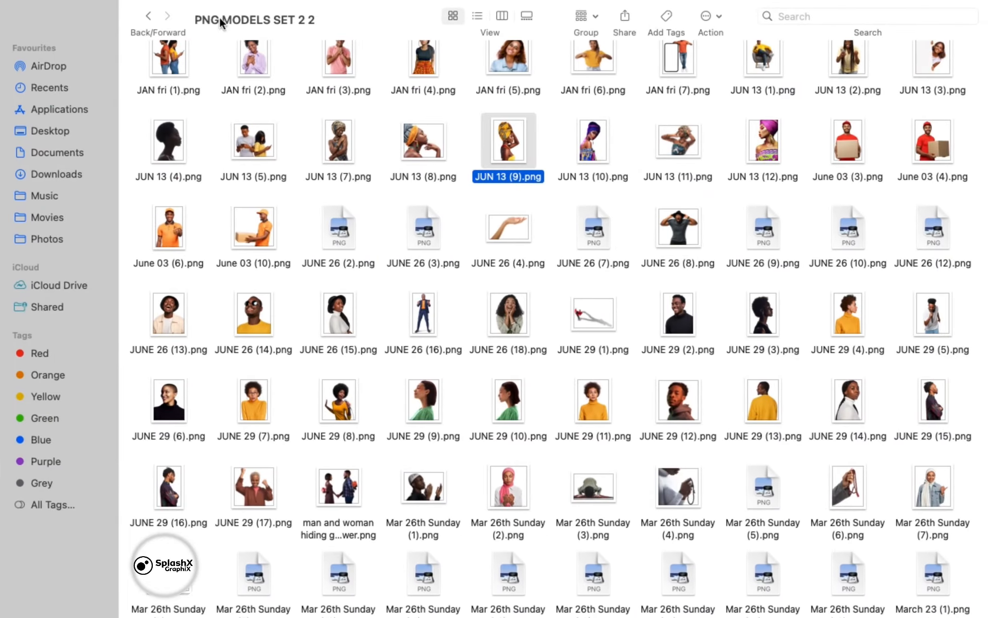
- Add the blue geometric background from Downloads and paste the dark wave image over the square
{"action": "left_click", "coordinate": [65, 170]}
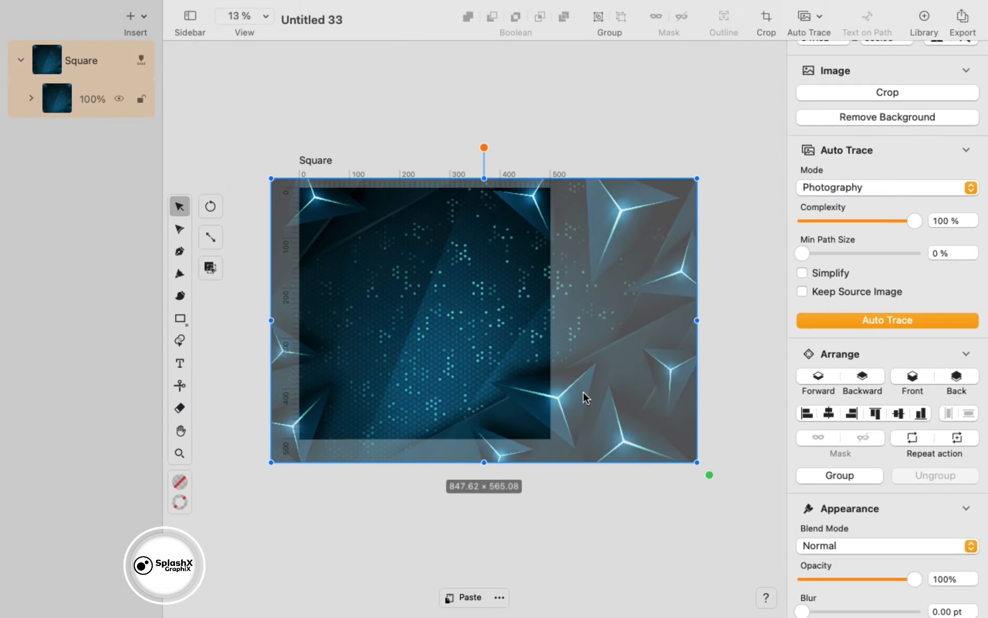
{"action": "left_click_drag", "start_coordinate": [584, 397], "coordinate": [651, 325]}
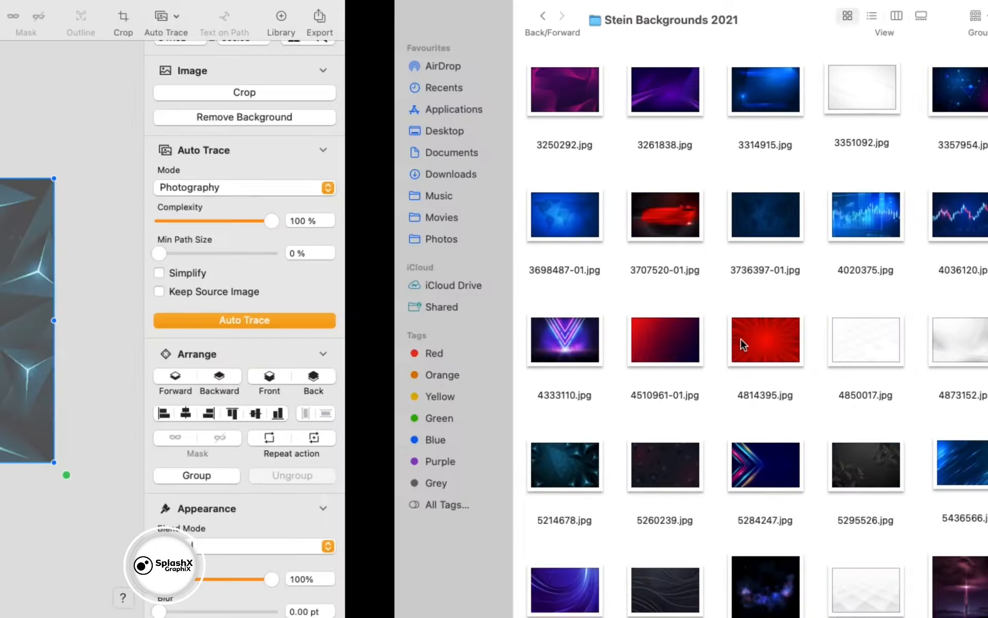
{"action": "left_click", "coordinate": [908, 327]}
{"action": "key", "text": "space"}
{"action": "key", "text": "space"}
{"action": "key", "text": "super+c"}
{"action": "key", "text": "ctrl+Left"}
{"action": "key", "text": "super+v"}
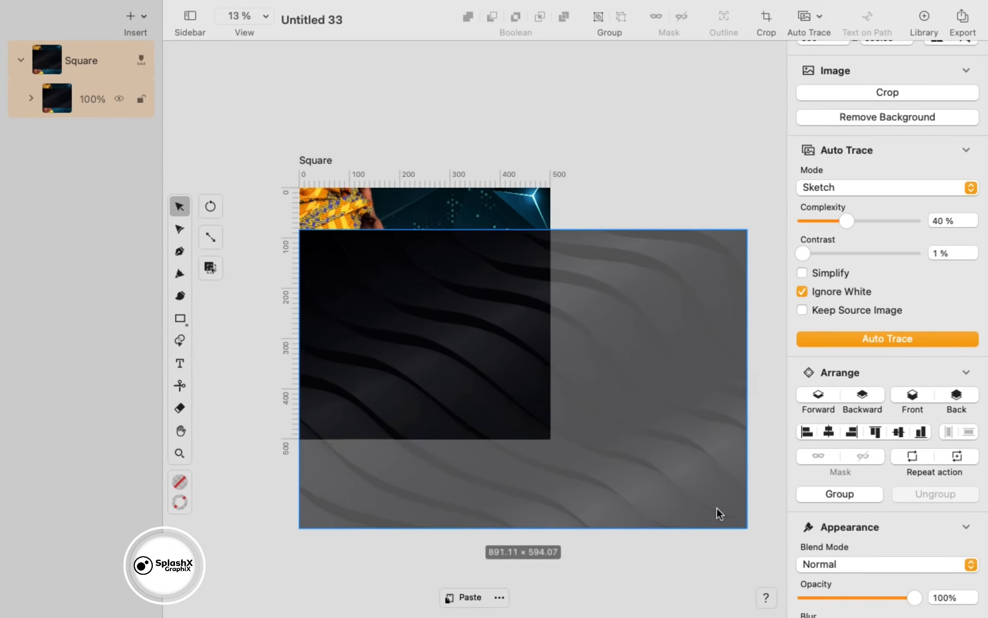
{"action": "left_click_drag", "start_coordinate": [717, 511], "coordinate": [627, 369]}
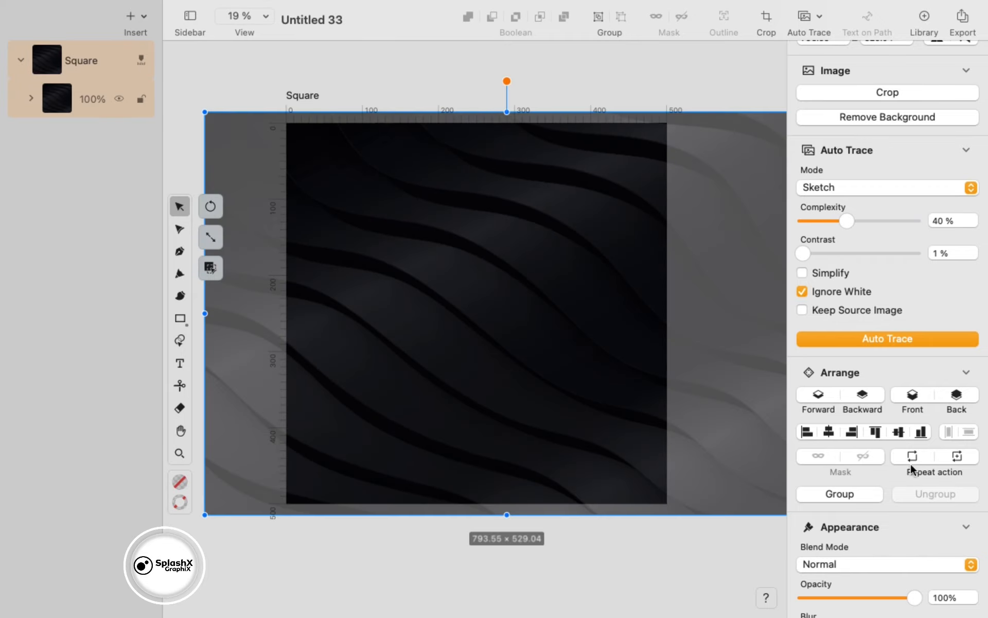
- Set the wave overlay to Multiply, send it back one layer, and lower opacity to 62%
{"action": "left_click", "coordinate": [887, 563]}
{"action": "left_click", "coordinate": [917, 395]}
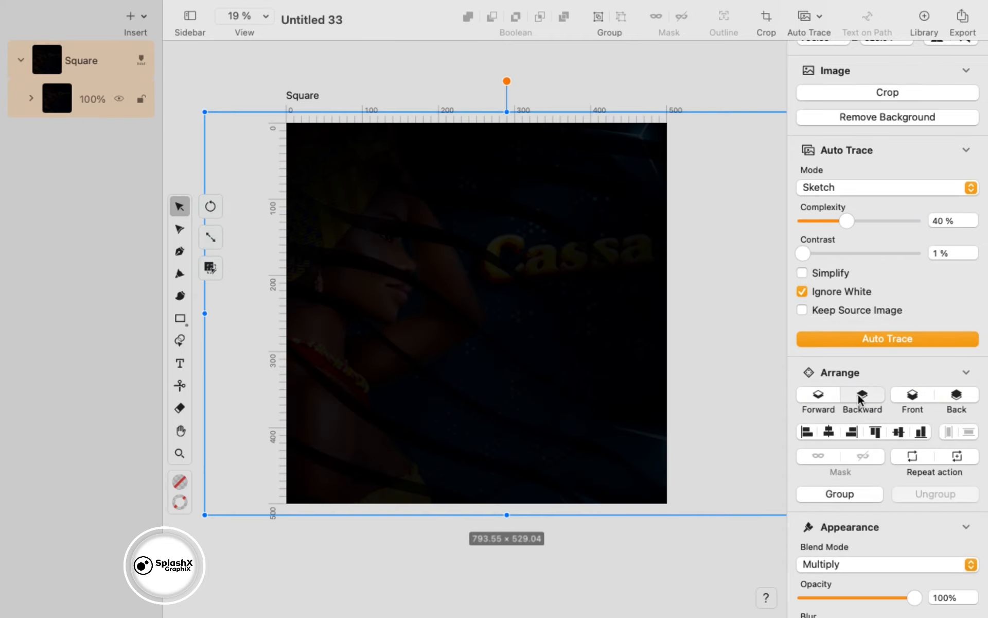
{"action": "left_click", "coordinate": [863, 397]}
{"action": "left_click_drag", "start_coordinate": [900, 596], "coordinate": [862, 597]}
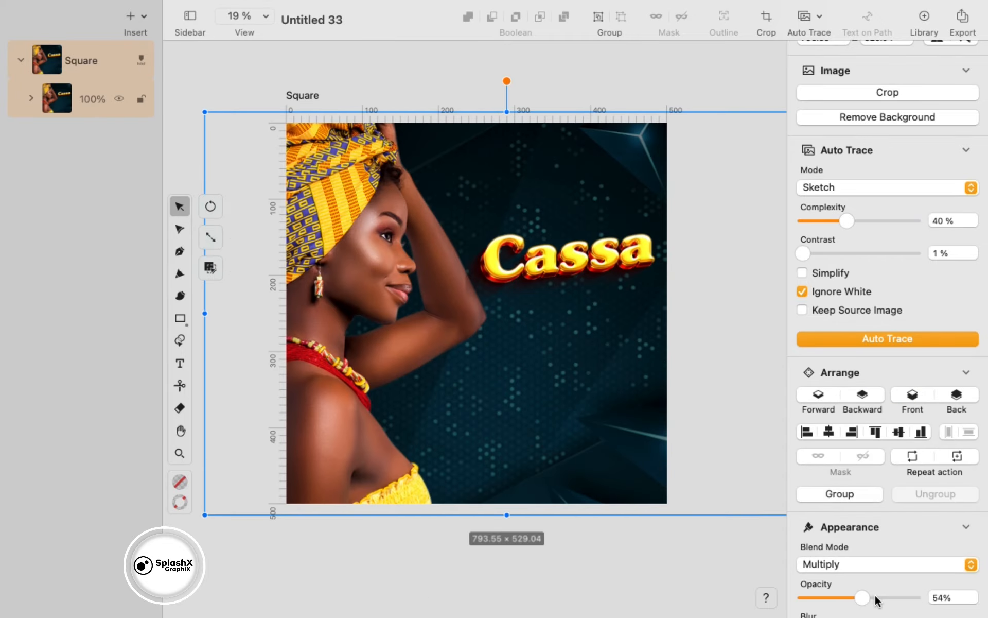
{"action": "scroll", "coordinate": [883, 606], "scroll_direction": "down", "scroll_amount": 5}
{"action": "left_click", "coordinate": [881, 478]}
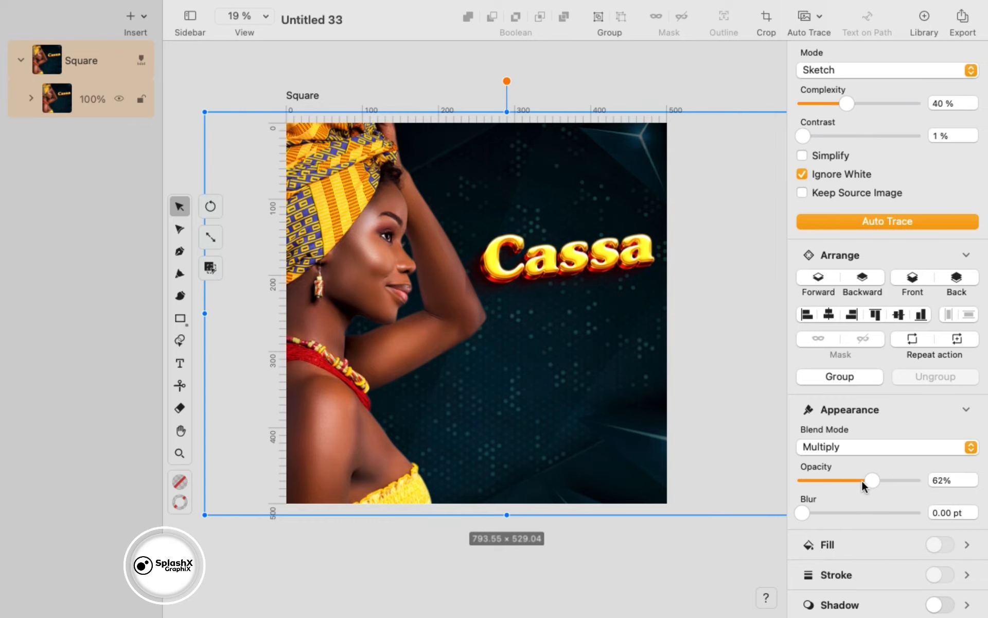
{"action": "left_click_drag", "start_coordinate": [870, 483], "coordinate": [862, 482]}
- Expand the square's layer list and select the blue background to adjust its blur
{"action": "left_click", "coordinate": [31, 98]}
{"action": "left_click", "coordinate": [104, 225]}
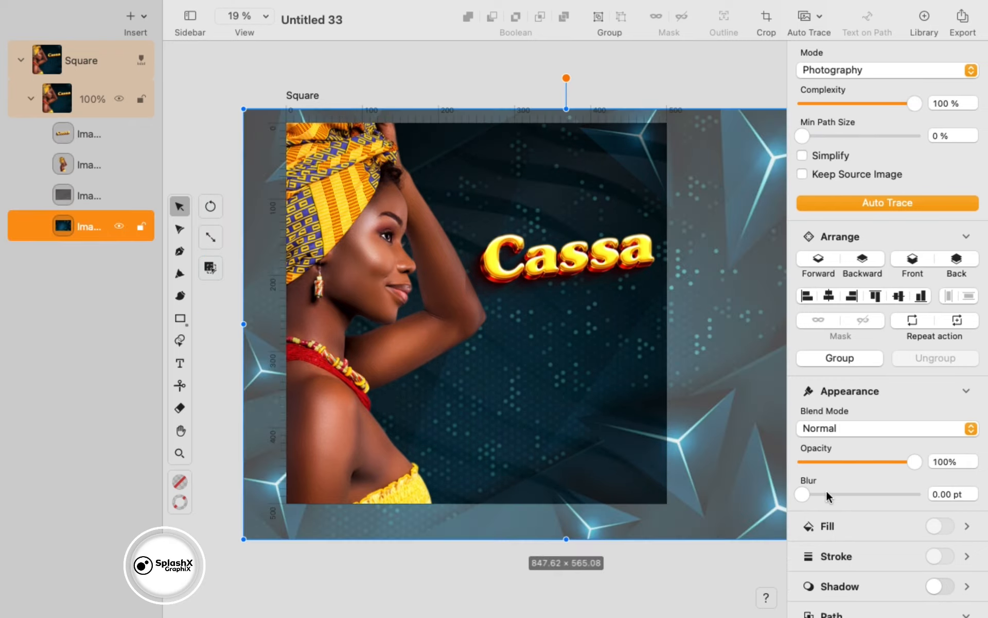
{"action": "left_click", "coordinate": [827, 493]}
- Send the Cassa title image one layer back
{"action": "left_click", "coordinate": [667, 613]}
{"action": "left_click", "coordinate": [592, 257]}
{"action": "left_click", "coordinate": [862, 376]}
{"action": "left_click", "coordinate": [714, 508]}
{"action": "left_click", "coordinate": [497, 260]}
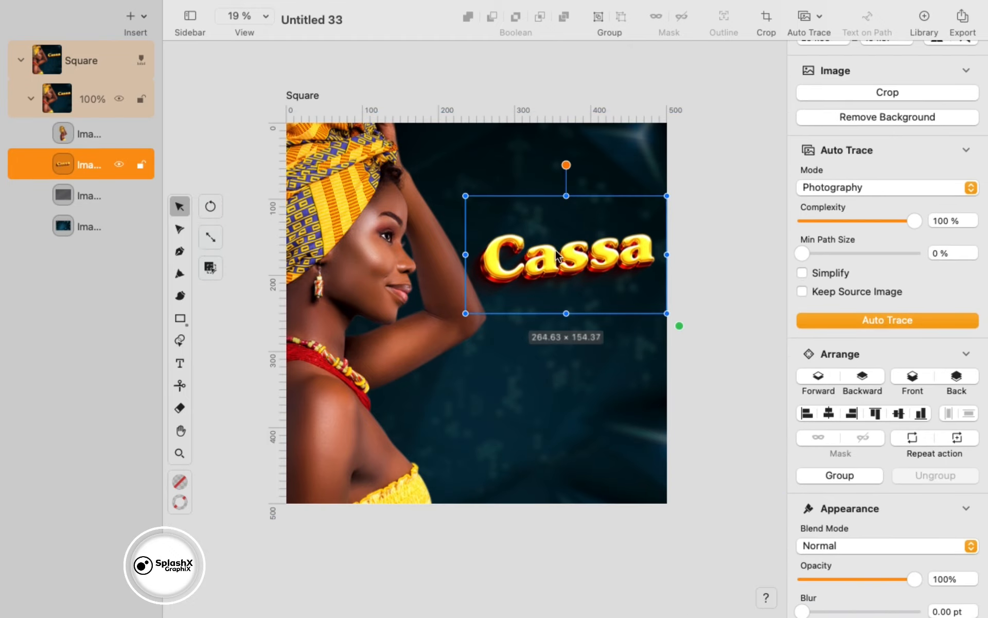
- Scale the woman image down and move it down-right, checking the export preview
{"action": "left_click", "coordinate": [443, 275]}
{"action": "left_click_drag", "start_coordinate": [559, 552], "coordinate": [489, 458]}
{"action": "left_click_drag", "start_coordinate": [413, 324], "coordinate": [462, 391]}
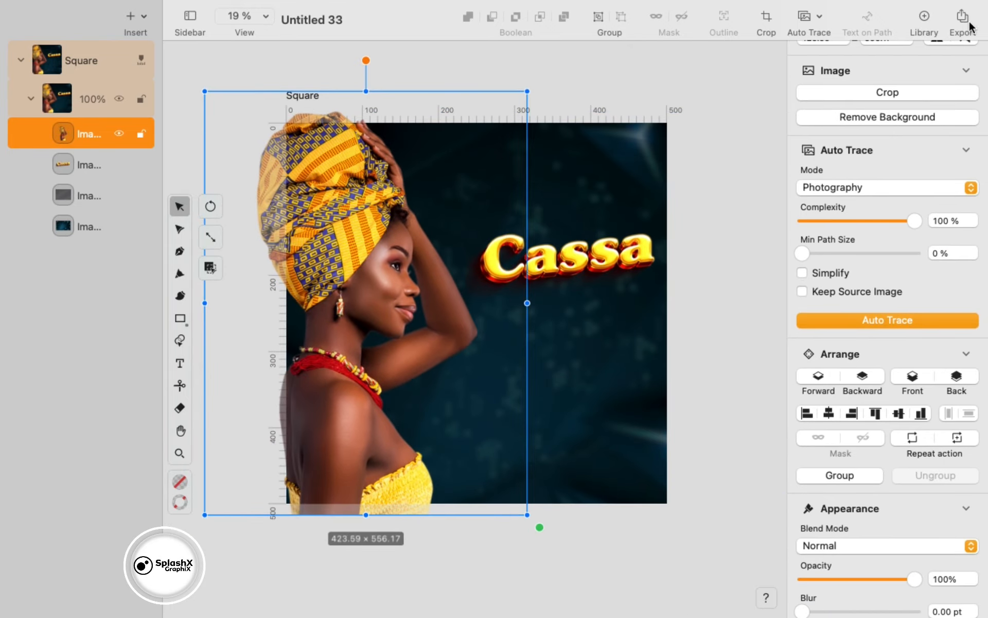
{"action": "left_click", "coordinate": [960, 26]}
{"action": "left_click", "coordinate": [737, 502]}
- Enlarge the Cassa title to about 319 × 186 and draw a text box below it
{"action": "left_click", "coordinate": [621, 259]}
{"action": "left_click_drag", "start_coordinate": [681, 326], "coordinate": [720, 350]}
{"action": "left_click_drag", "start_coordinate": [662, 287], "coordinate": [621, 283]}
{"action": "left_click_drag", "start_coordinate": [390, 280], "coordinate": [361, 280]}
{"action": "left_click", "coordinate": [587, 284]}
{"action": "left_click_drag", "start_coordinate": [587, 264], "coordinate": [587, 275]}
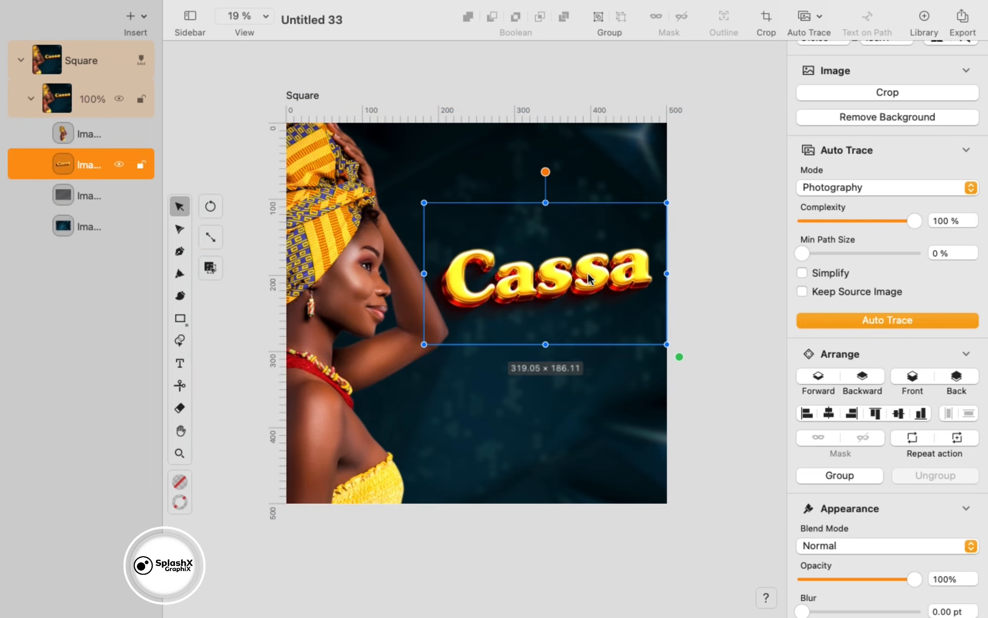
{"action": "left_click", "coordinate": [180, 363]}
{"action": "left_click_drag", "start_coordinate": [464, 365], "coordinate": [590, 422]}
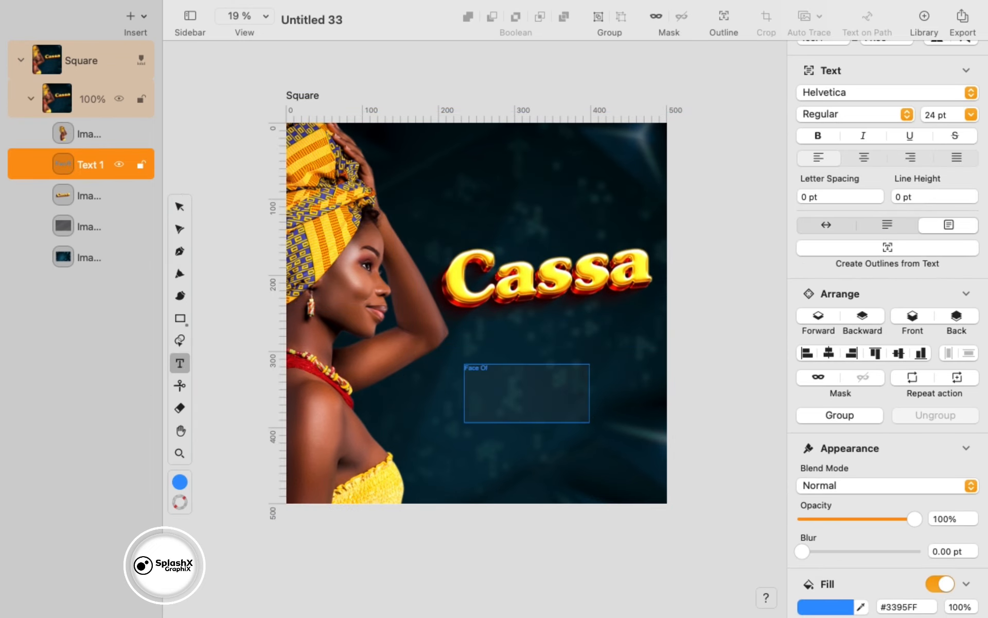
- Set the Face Of text fill colour to white #FFFFFF
{"action": "scroll", "coordinate": [833, 421], "scroll_direction": "down", "scroll_amount": 5}
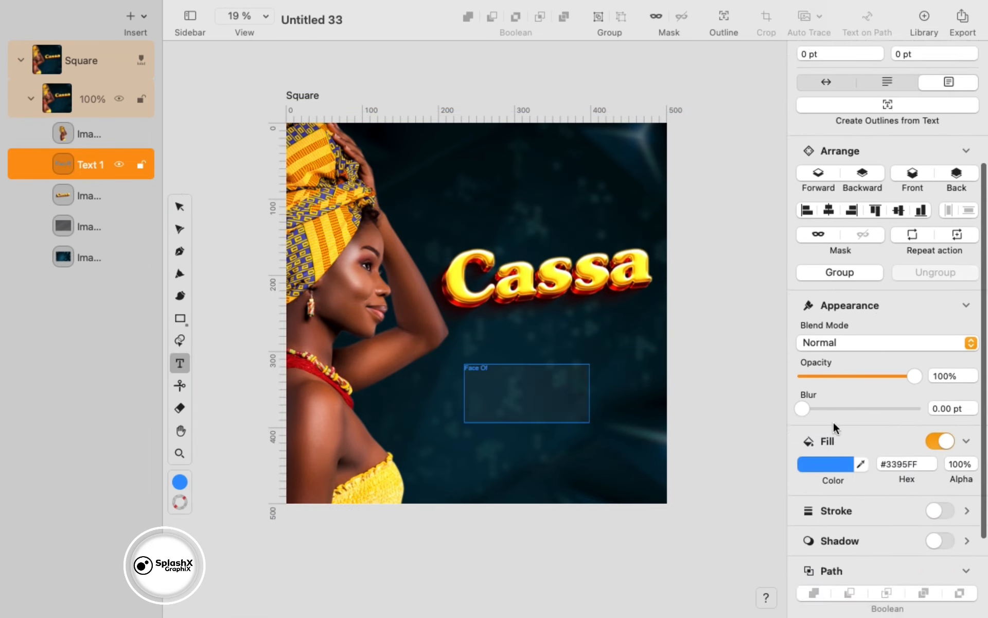
{"action": "left_click", "coordinate": [814, 467]}
{"action": "left_click", "coordinate": [587, 384]}
{"action": "left_click", "coordinate": [830, 464]}
{"action": "left_click_drag", "start_coordinate": [669, 284], "coordinate": [586, 224]}
{"action": "left_click", "coordinate": [179, 206]}
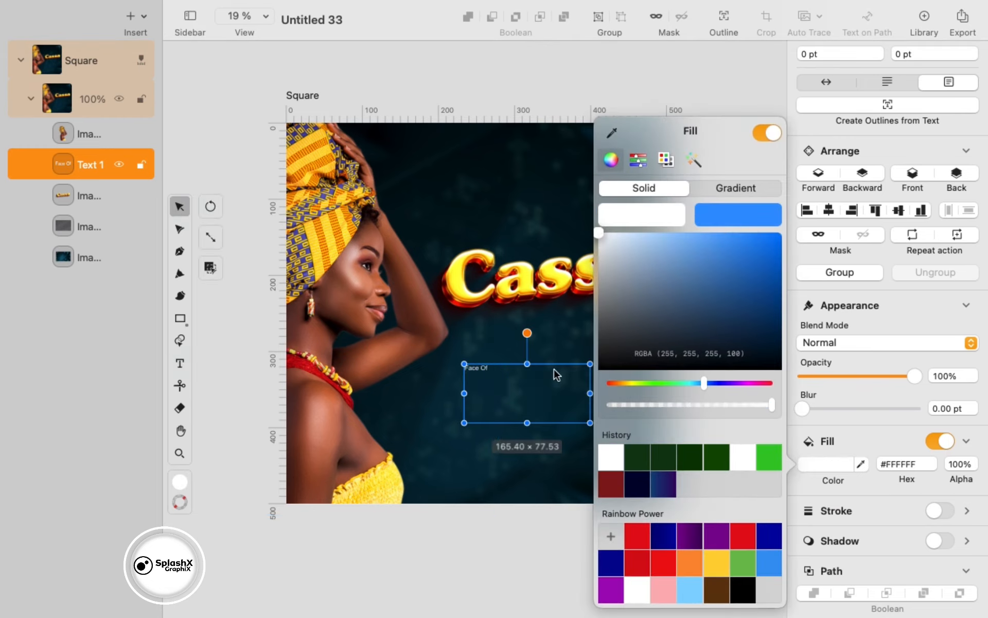
{"action": "left_click", "coordinate": [556, 375]}
- Bring the Face Of text to the front and fit its box to the content
{"action": "left_click", "coordinate": [516, 388]}
{"action": "left_click", "coordinate": [98, 164]}
{"action": "left_click", "coordinate": [911, 172]}
{"action": "double_click", "coordinate": [589, 364]}
{"action": "left_click_drag", "start_coordinate": [500, 385], "coordinate": [583, 417]}
{"action": "scroll", "coordinate": [968, 142], "scroll_direction": "up", "scroll_amount": 6}
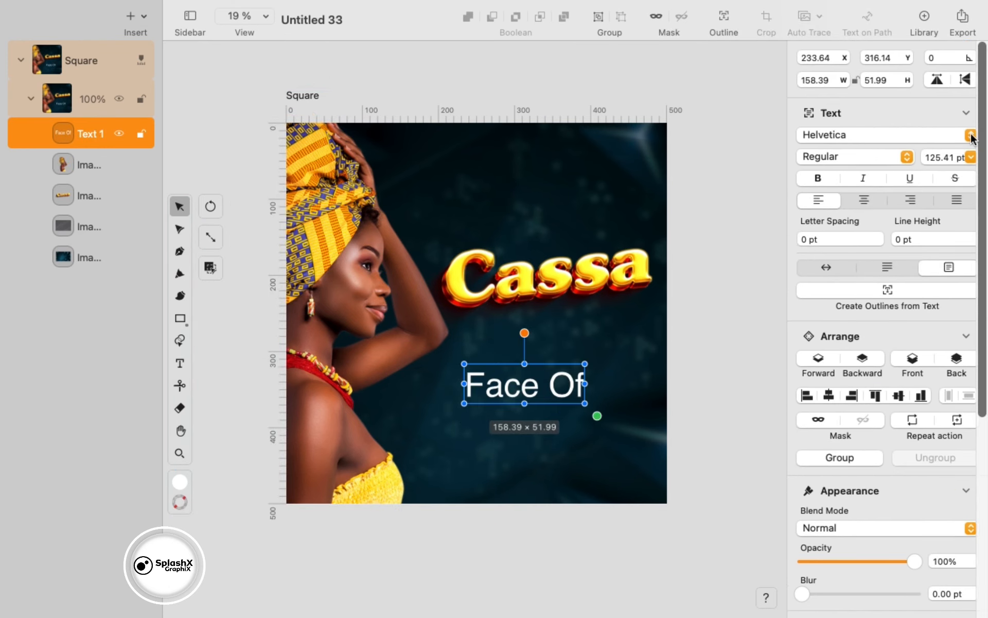
- Try Akira Expanded and Autograf fonts, keeping Face Of on one line above Cassa
{"action": "left_click", "coordinate": [972, 135]}
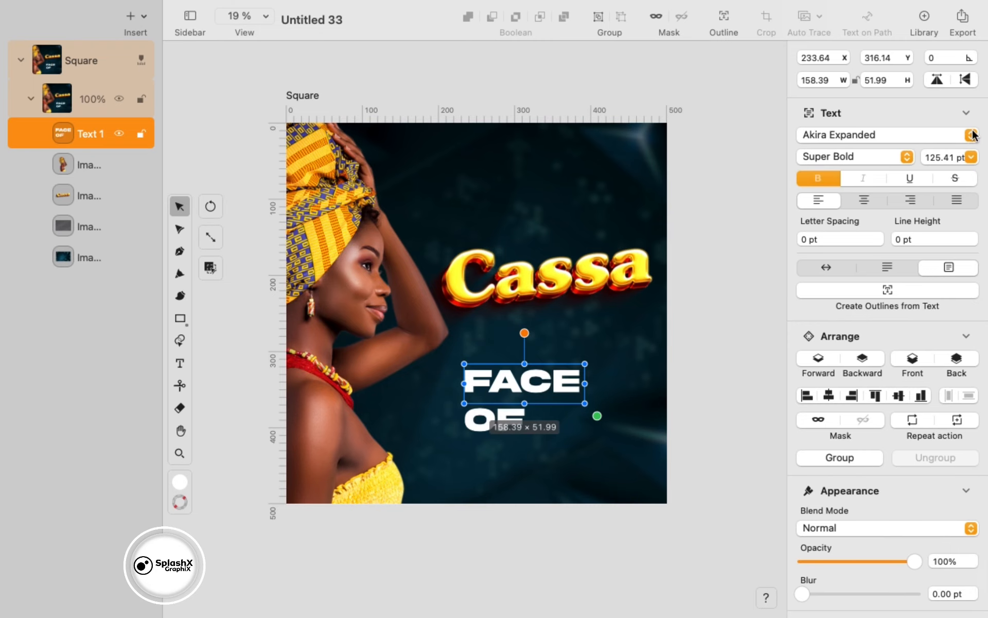
{"action": "left_click", "coordinate": [970, 134]}
{"action": "scroll", "coordinate": [922, 383], "scroll_direction": "down", "scroll_amount": 5}
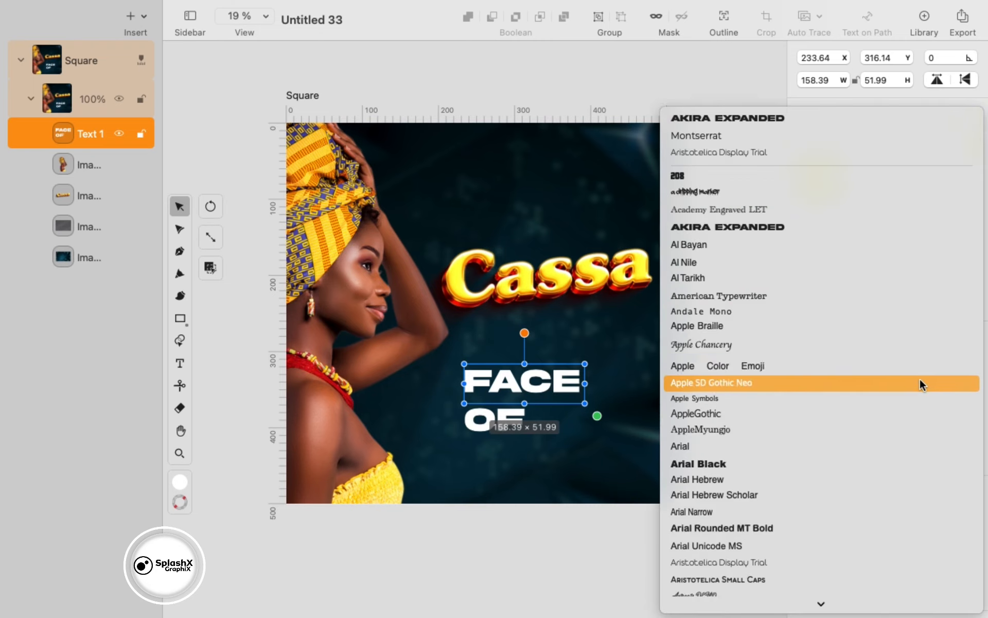
{"action": "left_click", "coordinate": [688, 457]}
{"action": "left_click", "coordinate": [824, 268]}
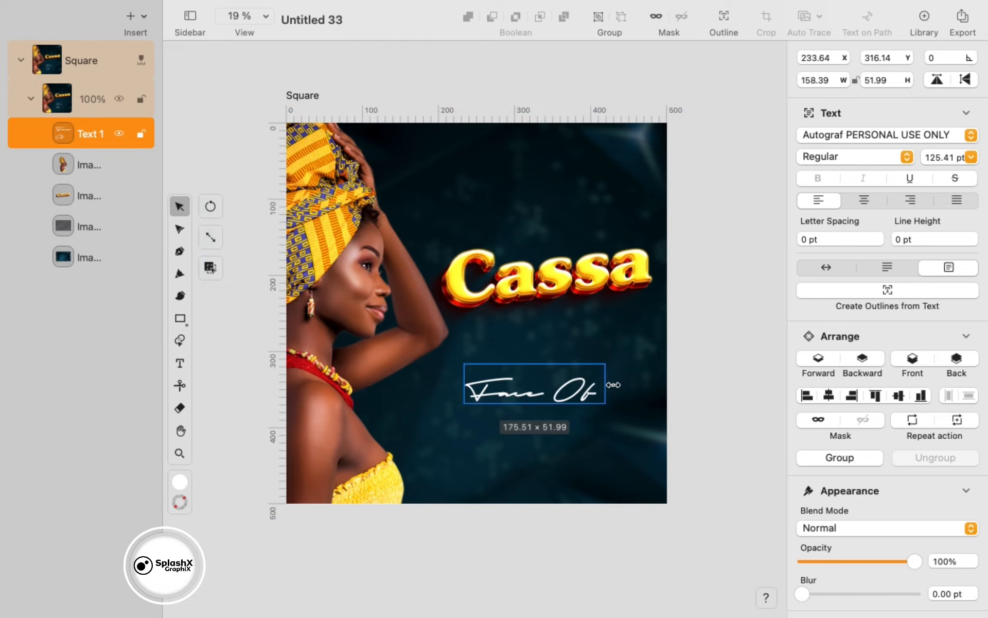
{"action": "left_click_drag", "start_coordinate": [560, 391], "coordinate": [564, 240]}
- Switch Face Of to Brush Script MT, via Apple Chancery, and fit its box
{"action": "left_click", "coordinate": [970, 135]}
{"action": "left_click", "coordinate": [952, 397]}
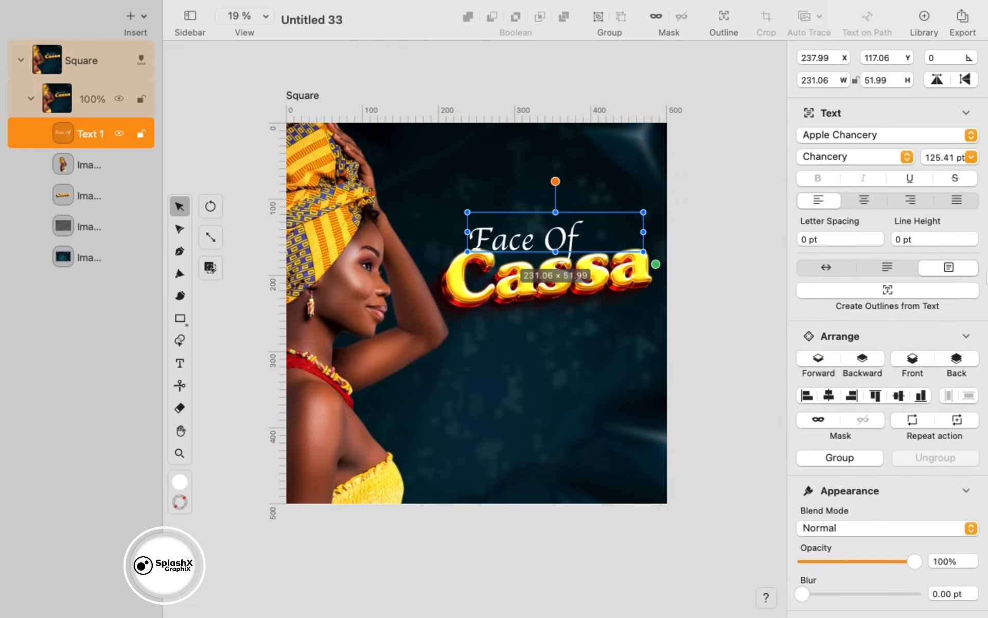
{"action": "left_click", "coordinate": [971, 135]}
{"action": "scroll", "coordinate": [823, 296], "scroll_direction": "down", "scroll_amount": 10}
{"action": "left_click", "coordinate": [798, 219]}
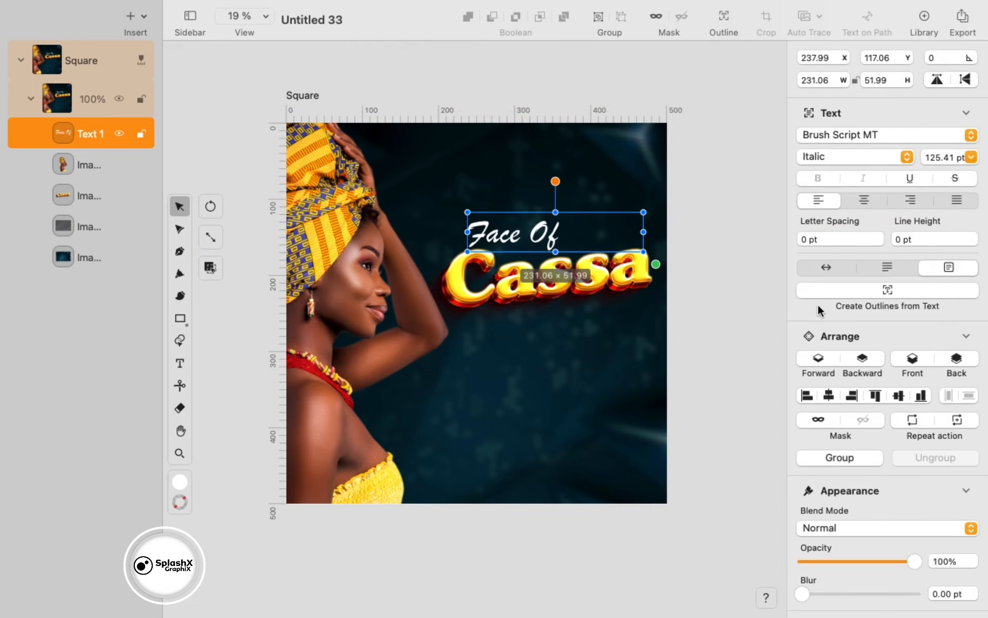
{"action": "left_click", "coordinate": [826, 268]}
- Tilt Face Of to -7.2° and settle it just above the Cassa title
{"action": "left_click_drag", "start_coordinate": [534, 244], "coordinate": [569, 239]}
{"action": "left_click_drag", "start_coordinate": [551, 182], "coordinate": [545, 183]}
{"action": "left_click_drag", "start_coordinate": [556, 237], "coordinate": [559, 243]}
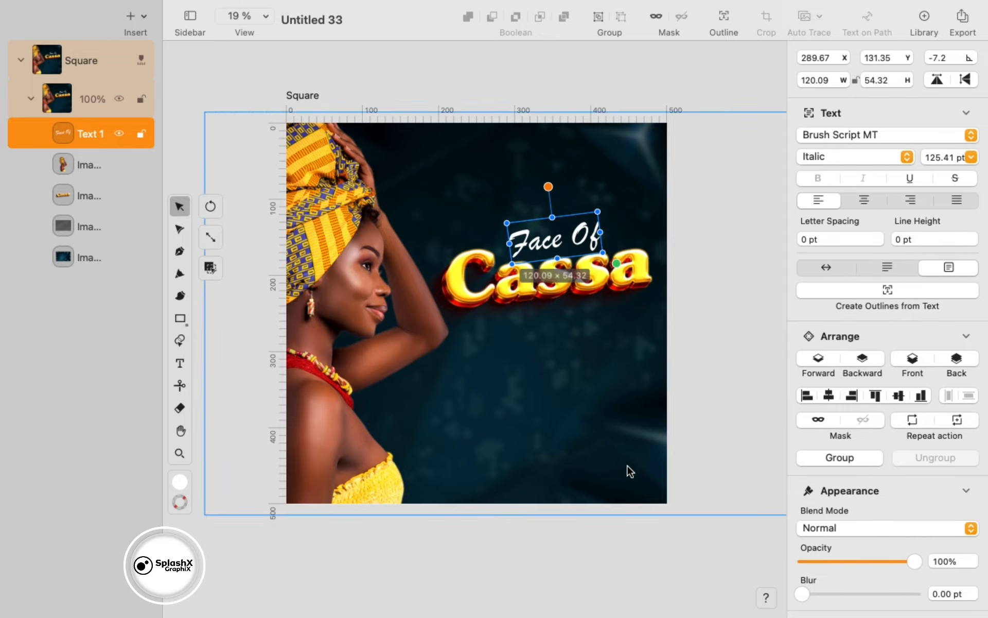
{"action": "left_click", "coordinate": [601, 573]}
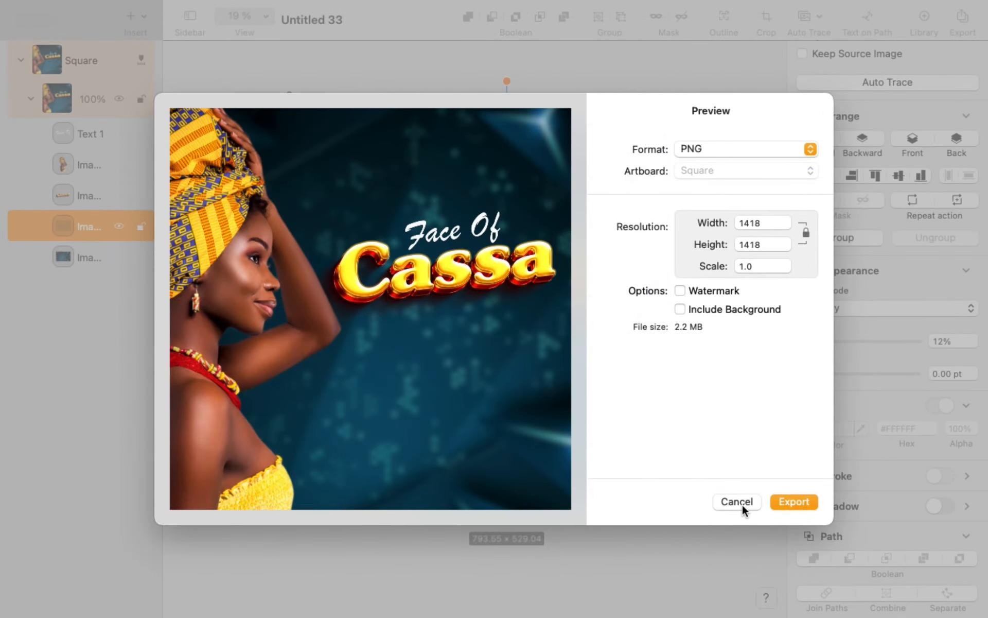
{"action": "left_click", "coordinate": [735, 502]}
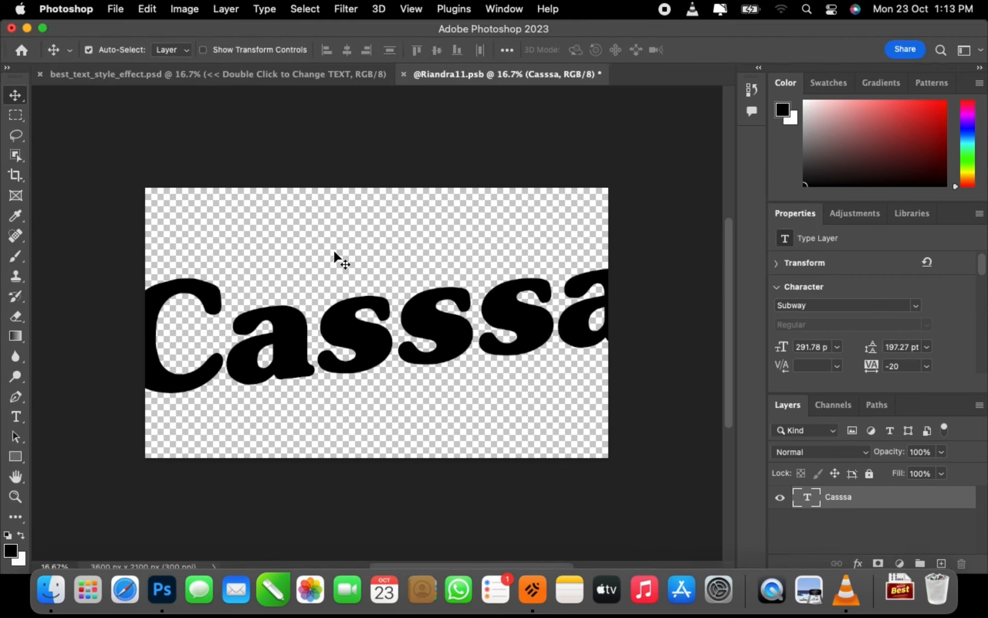
- Set the Casssa type layer's font size to 230 pt, after trying 250 pt
{"action": "double_click", "coordinate": [410, 371]}
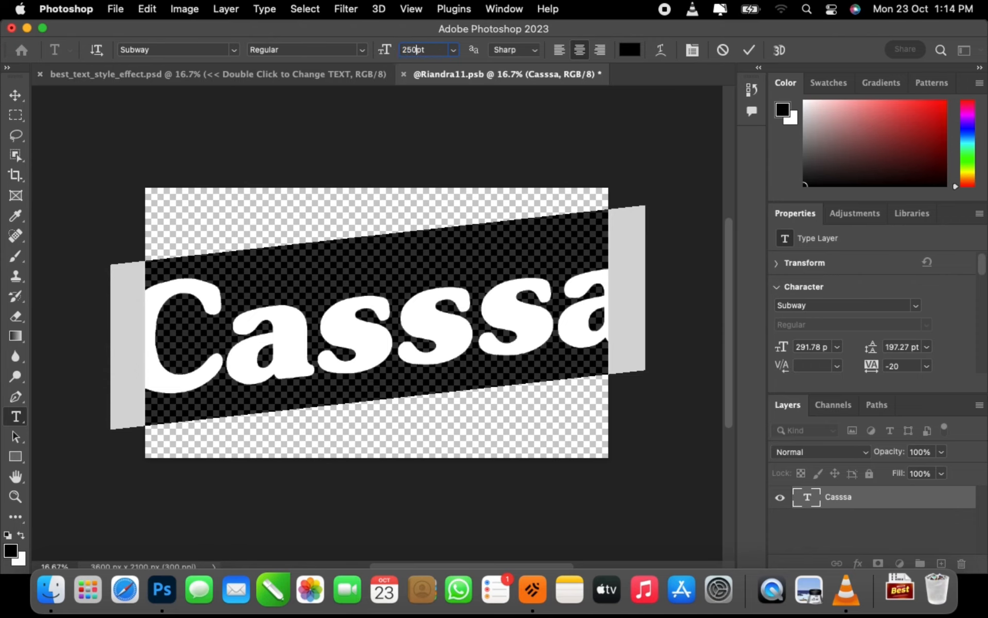
{"action": "key", "text": "Return"}
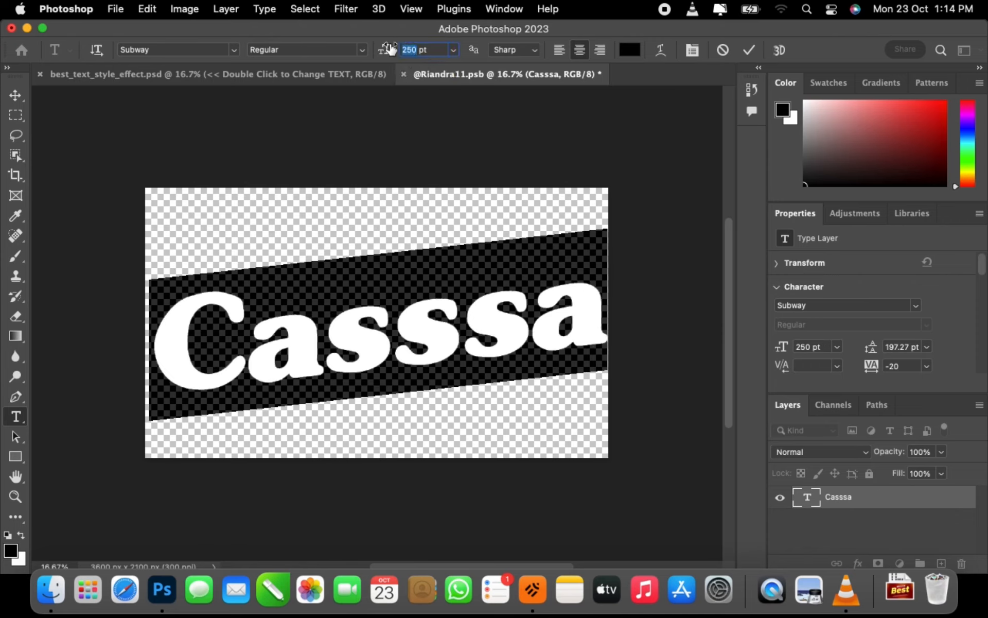
{"action": "type", "text": "230"}
{"action": "key", "text": "Return"}
{"action": "left_click", "coordinate": [15, 95]}
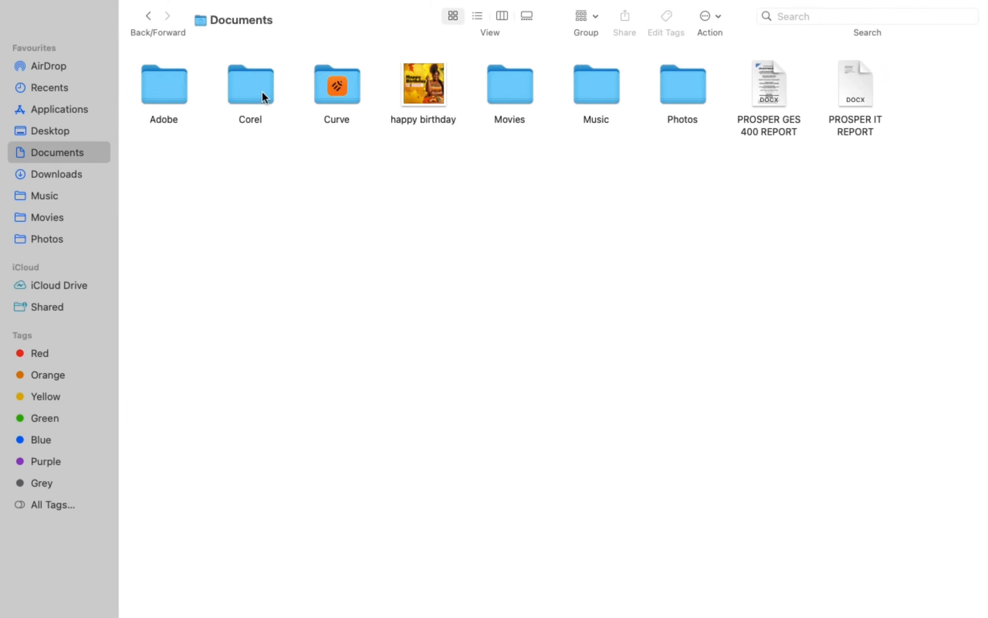
- Copy the new Cassa title PNG from the Adobe folder and paste it in place of the old title
{"action": "double_click", "coordinate": [168, 82]}
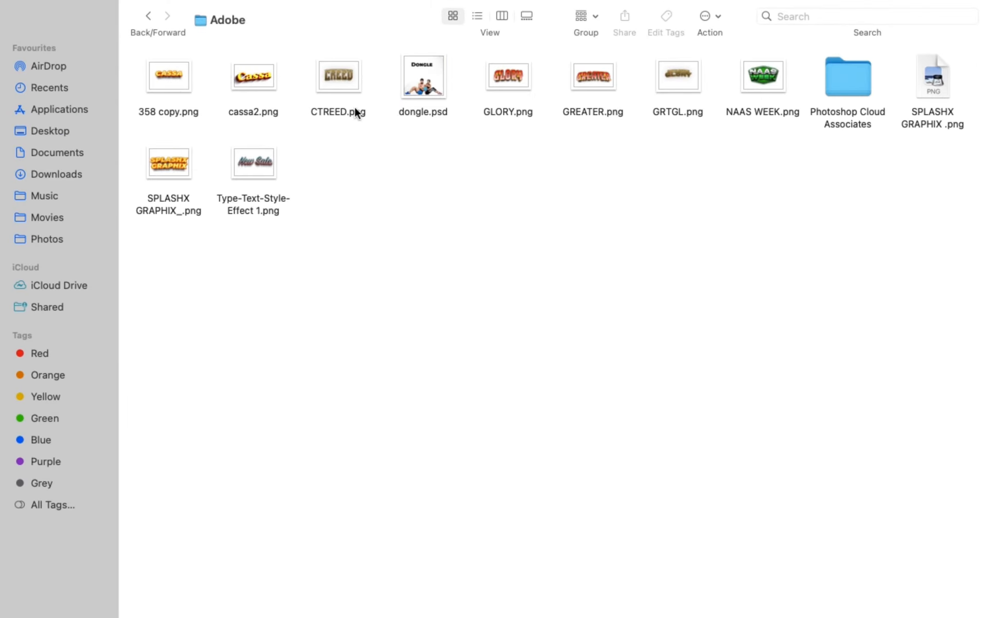
{"action": "left_click", "coordinate": [424, 163]}
{"action": "key", "text": "ctrl+Left"}
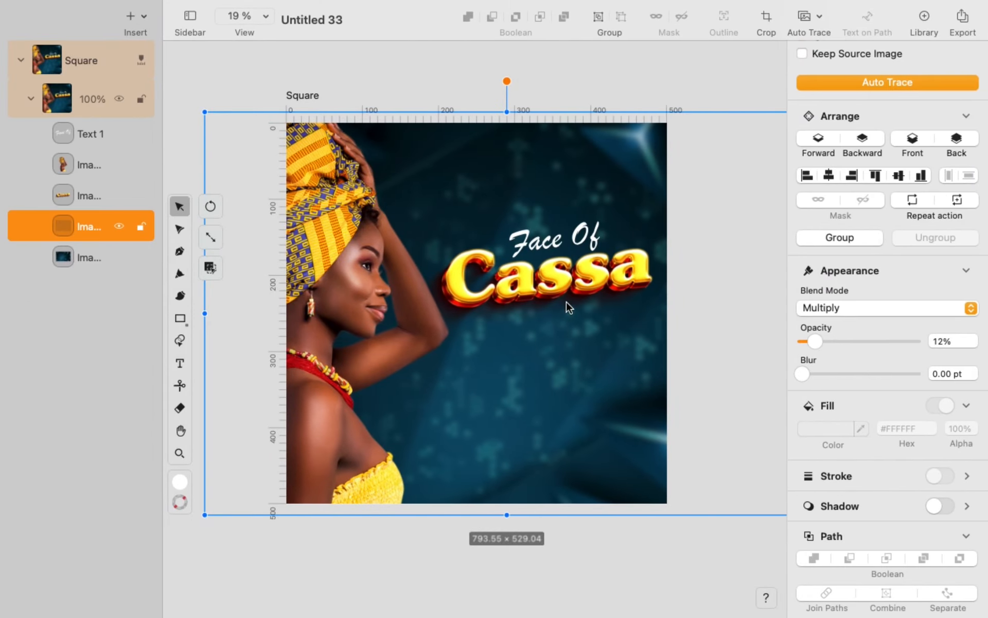
{"action": "left_click", "coordinate": [556, 279]}
{"action": "key", "text": "Delete"}
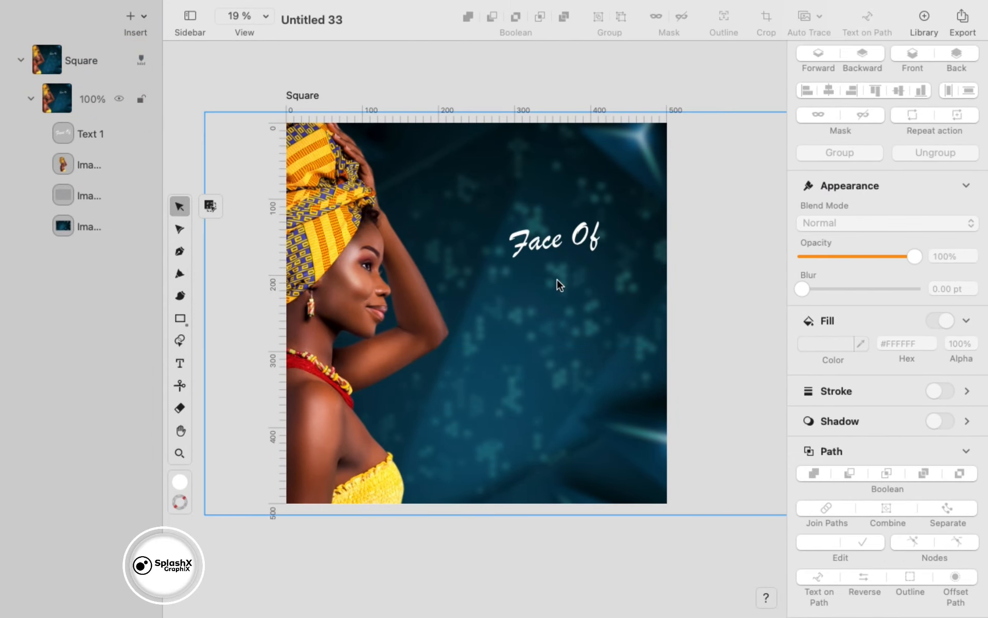
{"action": "key", "text": "super+v"}
- Scale the pasted title down, send it behind the woman, and move her mostly off the square
{"action": "left_click_drag", "start_coordinate": [680, 440], "coordinate": [570, 386]}
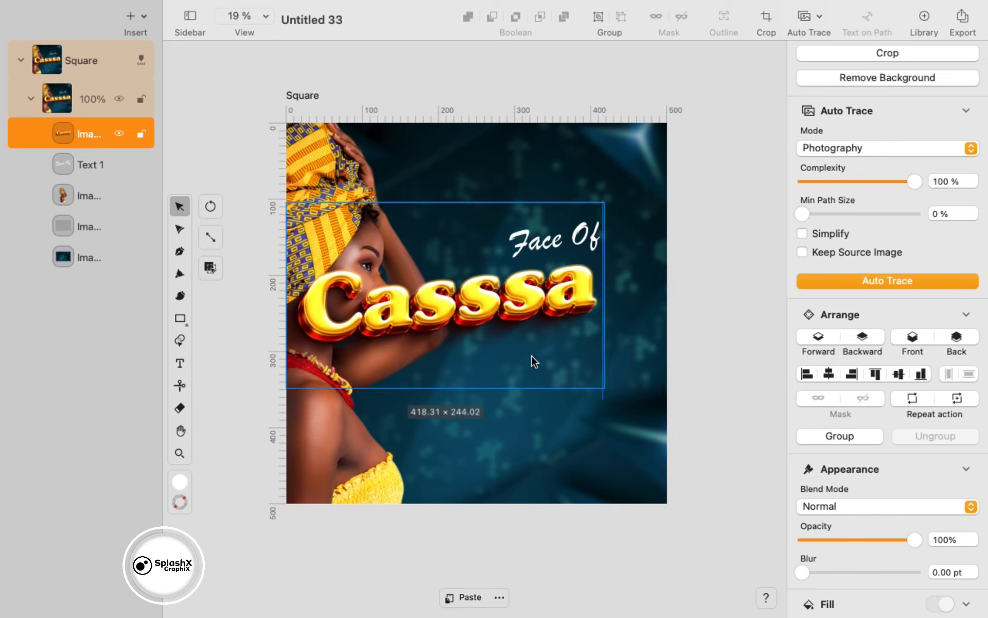
{"action": "left_click_drag", "start_coordinate": [501, 323], "coordinate": [532, 301]}
{"action": "left_click_drag", "start_coordinate": [648, 378], "coordinate": [606, 354]}
{"action": "left_click_drag", "start_coordinate": [497, 306], "coordinate": [542, 334]}
{"action": "left_click", "coordinate": [862, 340]}
{"action": "left_click", "coordinate": [862, 340]}
{"action": "left_click", "coordinate": [473, 361]}
{"action": "left_click_drag", "start_coordinate": [403, 385], "coordinate": [311, 545]}
- Place Face Of above the Cassa title and duplicate the text
{"action": "left_click", "coordinate": [535, 304]}
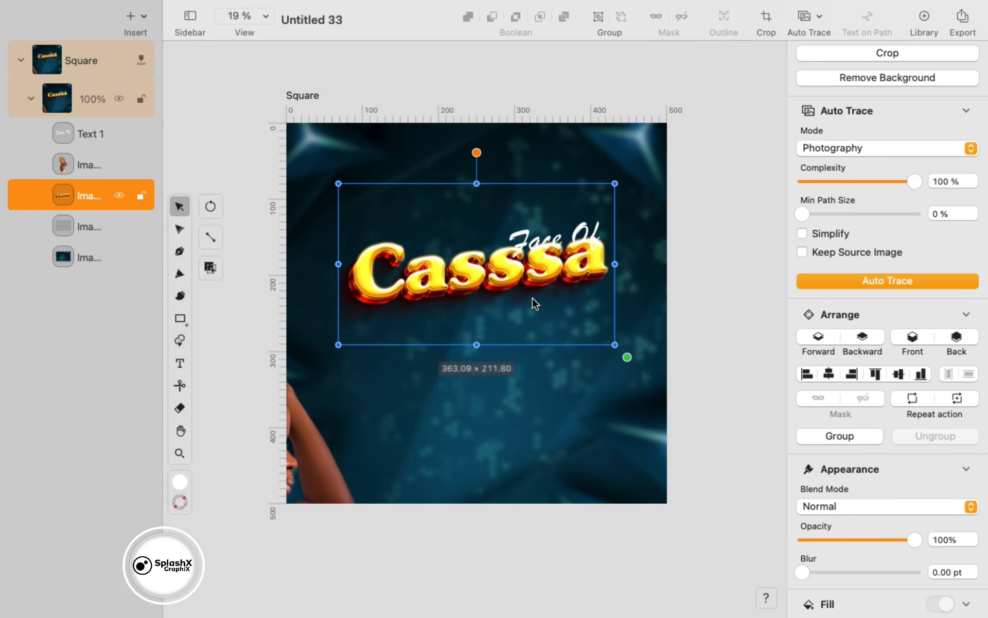
{"action": "left_click", "coordinate": [566, 251]}
{"action": "left_click_drag", "start_coordinate": [592, 276], "coordinate": [433, 341]}
{"action": "left_click", "coordinate": [502, 226]}
{"action": "key", "text": "super+d"}
- Retype the duplicate as Uniport, enlarge it to 173.51 pt and set it below the Cassa title
{"action": "double_click", "coordinate": [465, 332]}
{"action": "type", "text": "Uniport"}
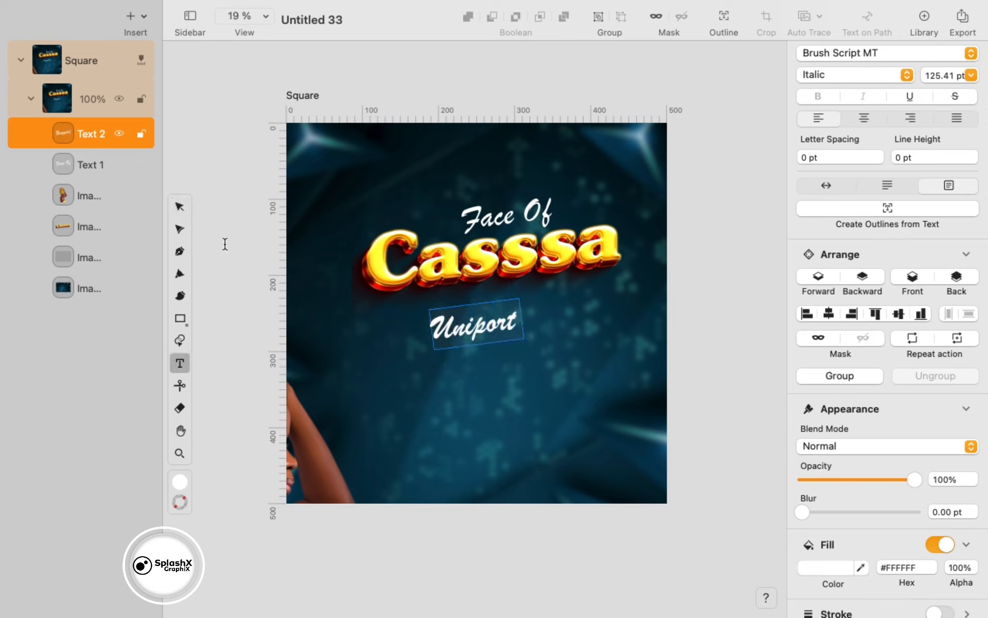
{"action": "left_click", "coordinate": [179, 206]}
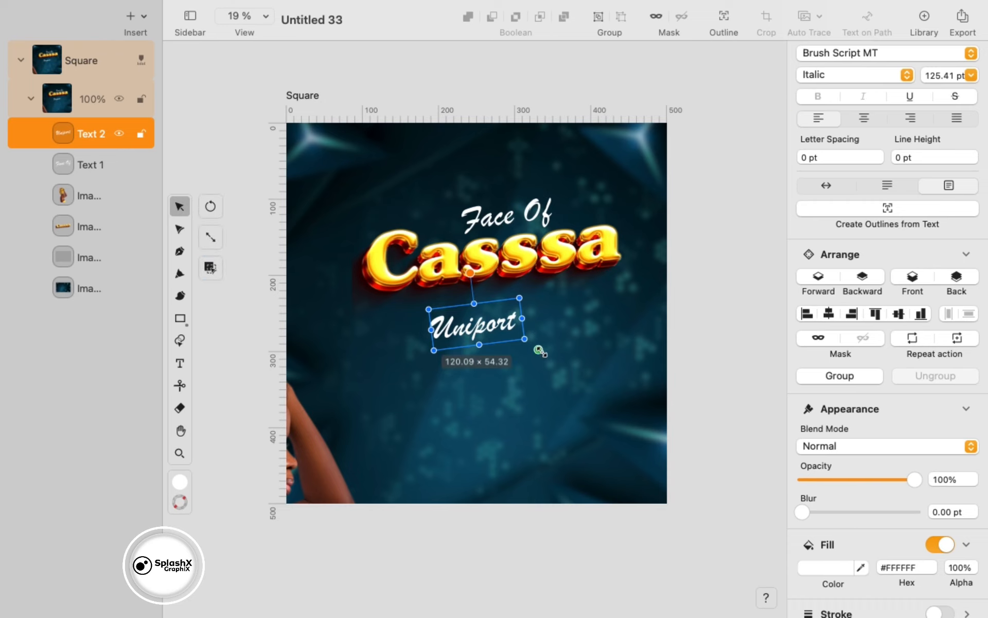
{"action": "left_click_drag", "start_coordinate": [539, 348], "coordinate": [562, 363]}
{"action": "left_click_drag", "start_coordinate": [528, 346], "coordinate": [530, 323]}
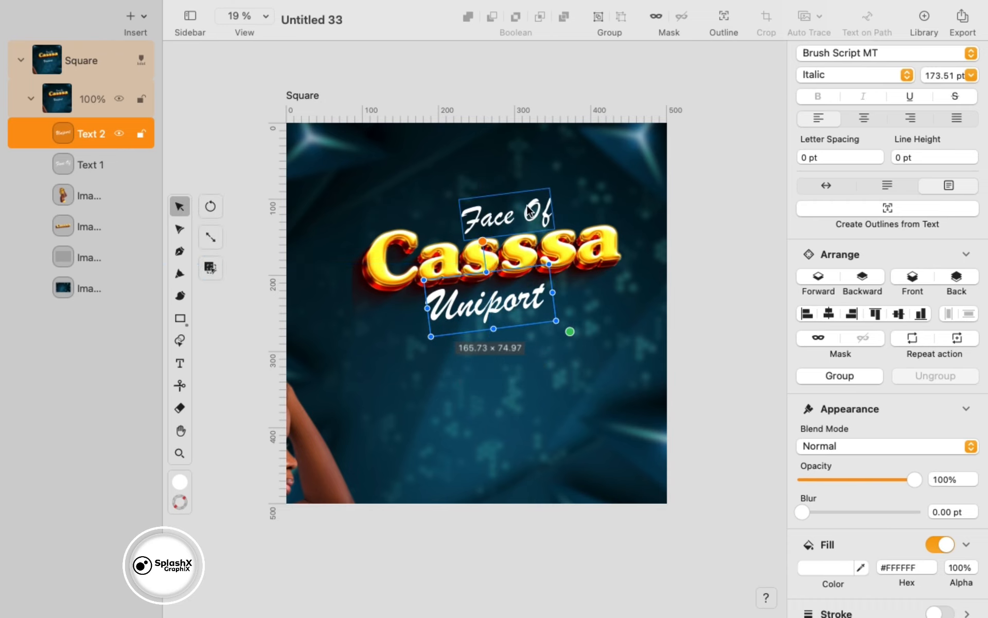
{"action": "left_click_drag", "start_coordinate": [535, 211], "coordinate": [503, 214]}
{"action": "left_click", "coordinate": [116, 258]}
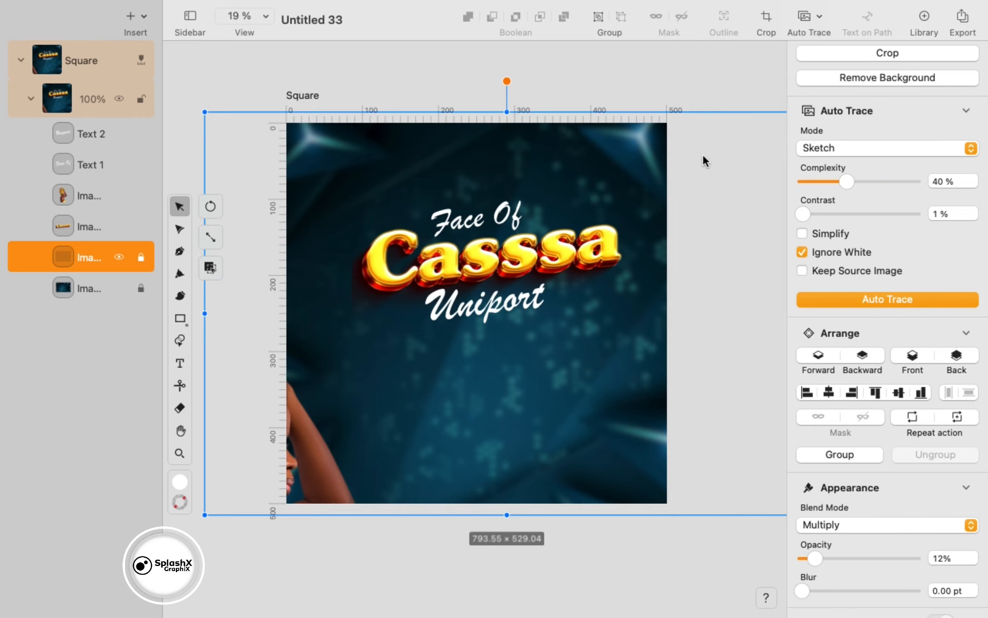
- Shift the title block slightly and drag the woman back onto the square
{"action": "left_click_drag", "start_coordinate": [704, 161], "coordinate": [467, 332]}
{"action": "left_click_drag", "start_coordinate": [492, 315], "coordinate": [476, 300]}
{"action": "left_click_drag", "start_coordinate": [339, 543], "coordinate": [436, 484]}
{"action": "scroll", "coordinate": [470, 478], "scroll_direction": "down", "scroll_amount": 2}
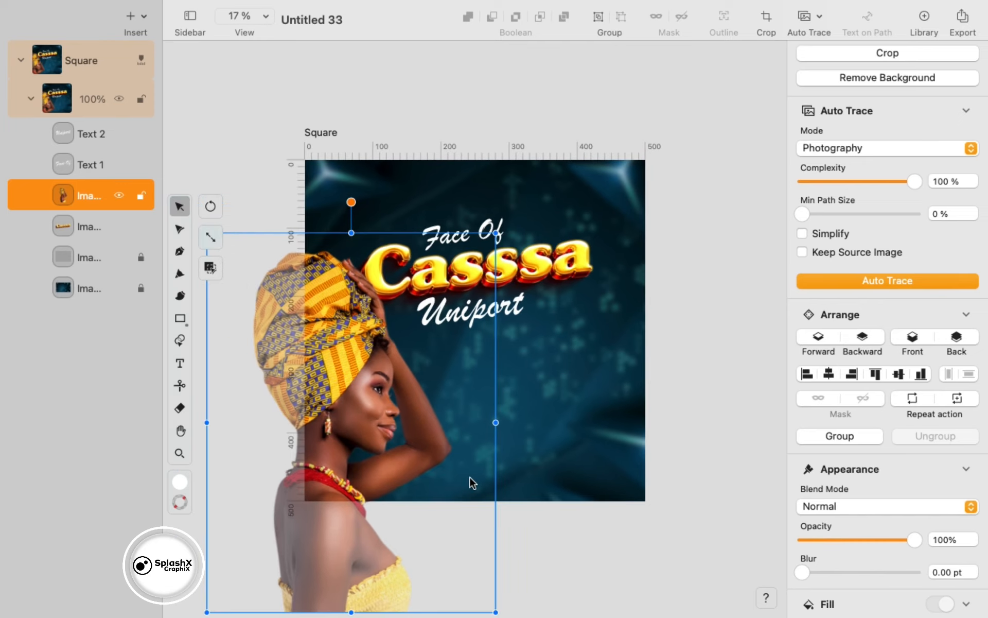
{"action": "scroll", "coordinate": [465, 463], "scroll_direction": "down", "scroll_amount": 5}
{"action": "left_click_drag", "start_coordinate": [534, 488], "coordinate": [425, 347]}
{"action": "left_click_drag", "start_coordinate": [376, 295], "coordinate": [433, 348]}
- Resize the woman photo to about 490 × 643 on the poster's left side
{"action": "left_click_drag", "start_coordinate": [479, 410], "coordinate": [483, 384]}
{"action": "left_click_drag", "start_coordinate": [560, 512], "coordinate": [518, 457]}
{"action": "left_click_drag", "start_coordinate": [368, 294], "coordinate": [319, 268]}
{"action": "left_click_drag", "start_coordinate": [478, 438], "coordinate": [532, 505]}
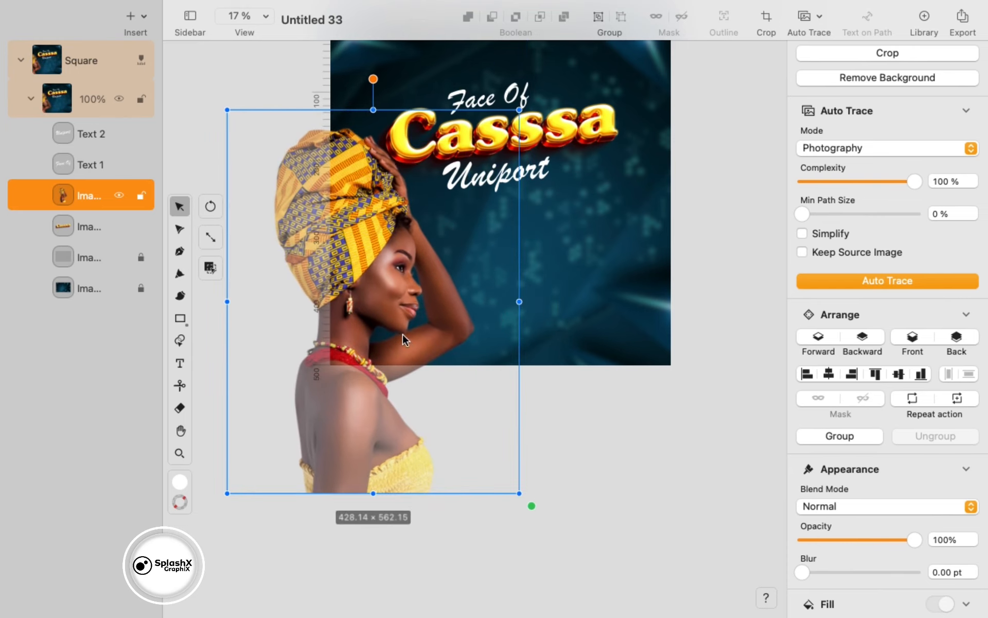
{"action": "left_click_drag", "start_coordinate": [402, 334], "coordinate": [384, 288]}
{"action": "left_click_drag", "start_coordinate": [512, 461], "coordinate": [555, 516]}
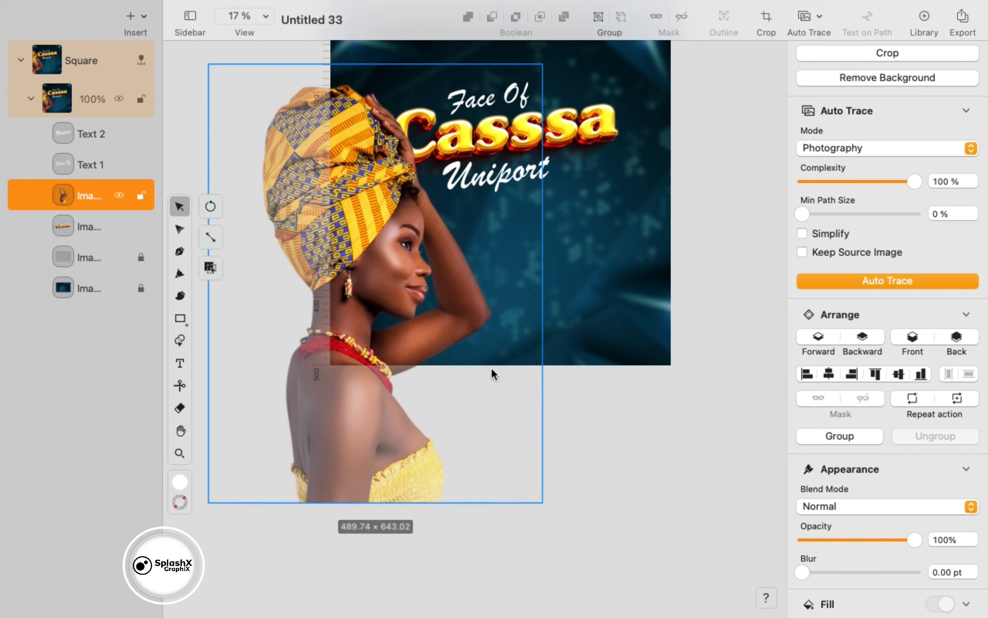
{"action": "left_click_drag", "start_coordinate": [414, 264], "coordinate": [426, 236]}
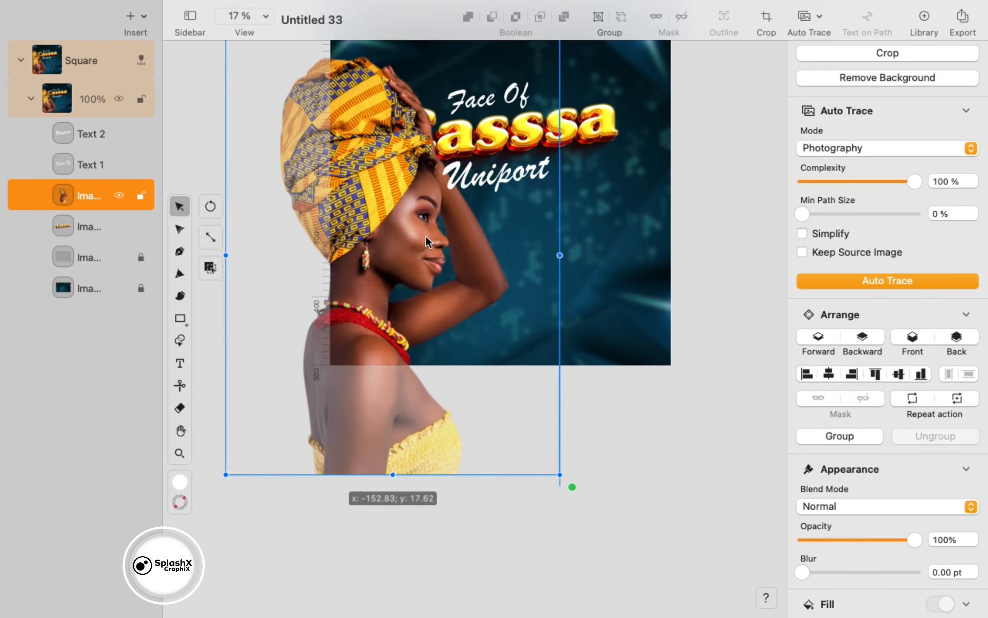
- Layer the woman photo just in front of the background, then reselect her
{"action": "left_click", "coordinate": [972, 340]}
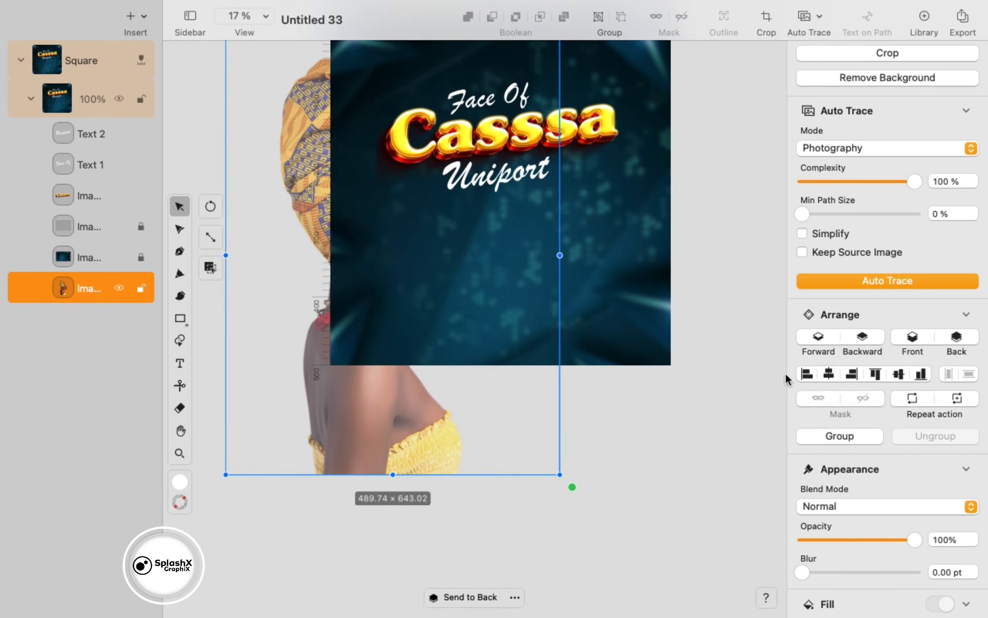
{"action": "left_click", "coordinate": [816, 340]}
{"action": "left_click", "coordinate": [815, 341]}
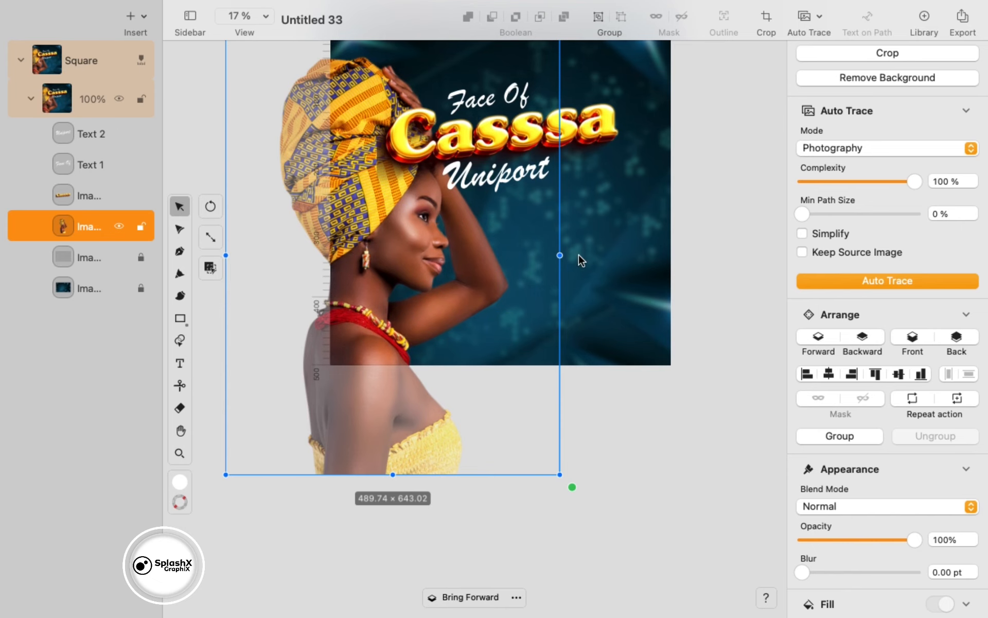
{"action": "scroll", "coordinate": [579, 256], "scroll_direction": "up", "scroll_amount": 3}
{"action": "left_click", "coordinate": [653, 184]}
{"action": "left_click_drag", "start_coordinate": [674, 153], "coordinate": [499, 263]}
{"action": "left_click", "coordinate": [560, 418]}
{"action": "left_click", "coordinate": [445, 340]}
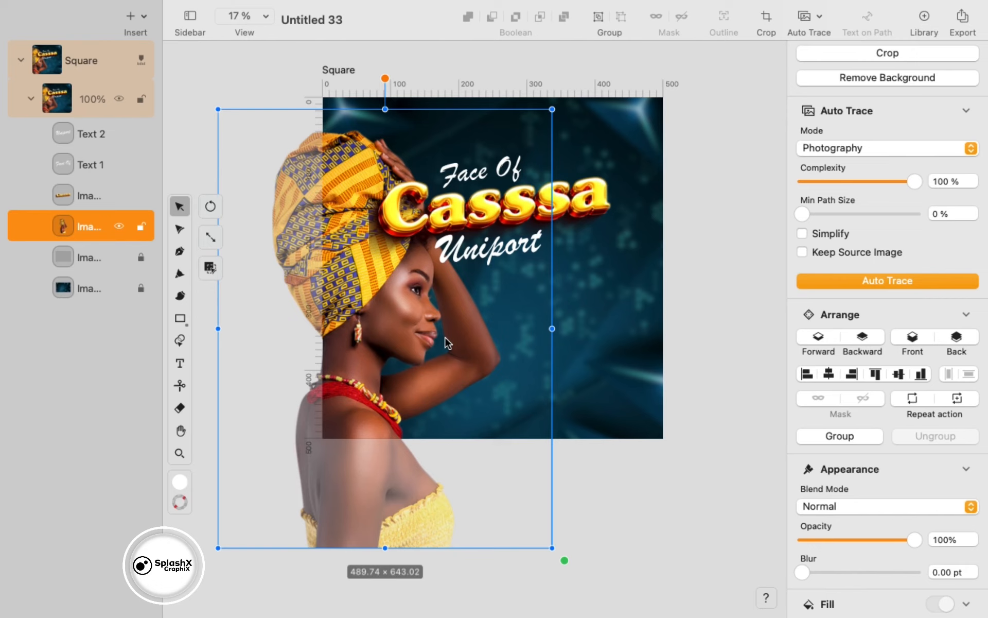
- Lock the woman layer, then shrink the title block and move it to the upper right
{"action": "left_click", "coordinate": [141, 226]}
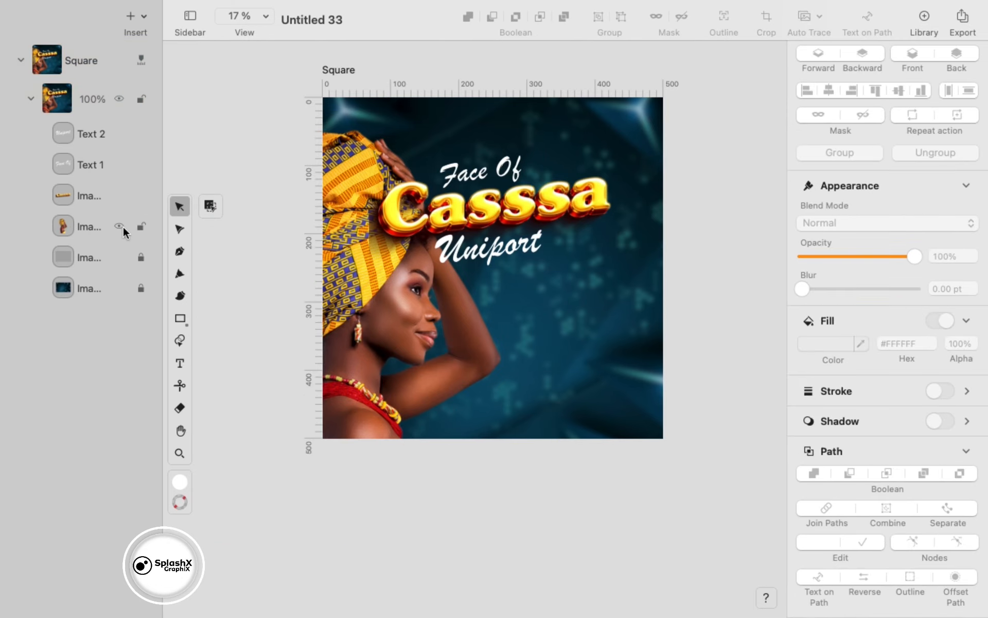
{"action": "left_click_drag", "start_coordinate": [626, 142], "coordinate": [516, 252]}
{"action": "left_click_drag", "start_coordinate": [517, 211], "coordinate": [584, 223]}
{"action": "left_click_drag", "start_coordinate": [685, 290], "coordinate": [665, 278]}
{"action": "left_click_drag", "start_coordinate": [584, 220], "coordinate": [582, 238]}
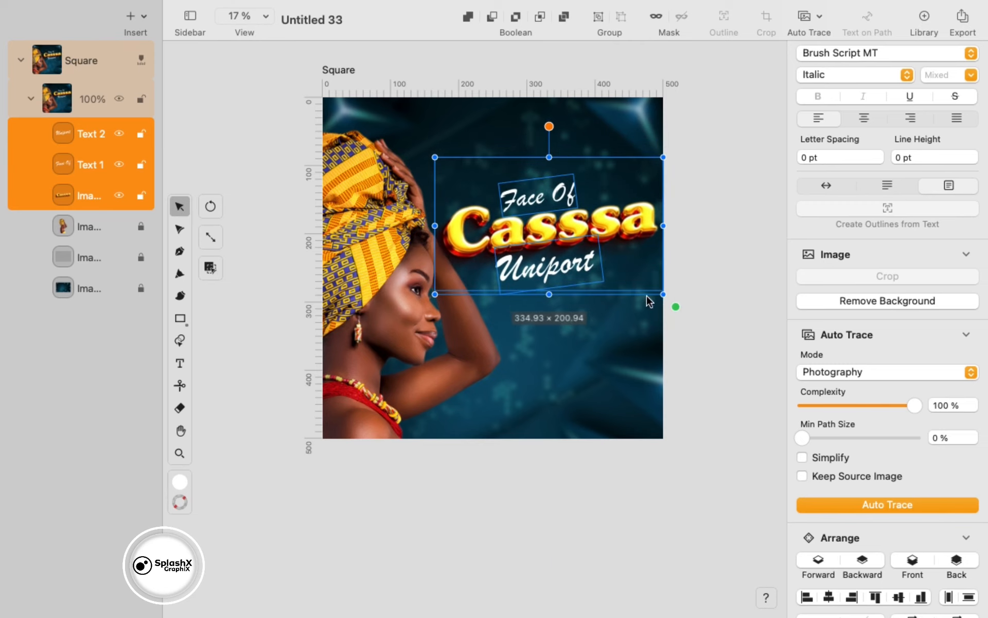
{"action": "left_click_drag", "start_coordinate": [669, 307], "coordinate": [647, 302]}
{"action": "mouse_move", "coordinate": [565, 269]}
{"action": "left_mouse_down"}
{"action": "mouse_move", "coordinate": [576, 263]}
{"action": "mouse_move", "coordinate": [576, 275]}
{"action": "left_mouse_up"}
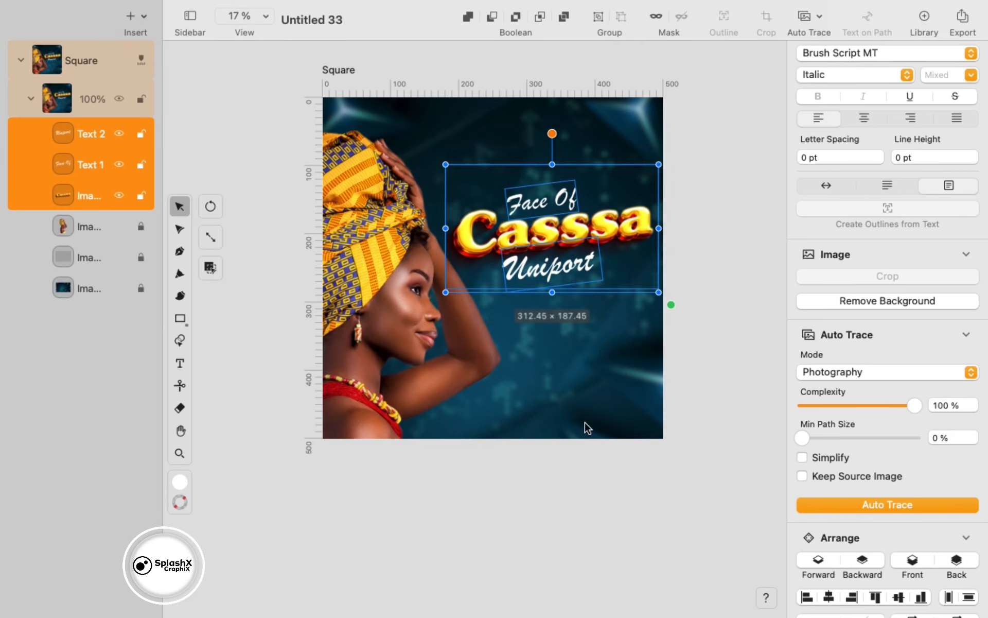
{"action": "left_click", "coordinate": [585, 421]}
- Send the Cassa title image back one level
{"action": "left_click", "coordinate": [491, 249]}
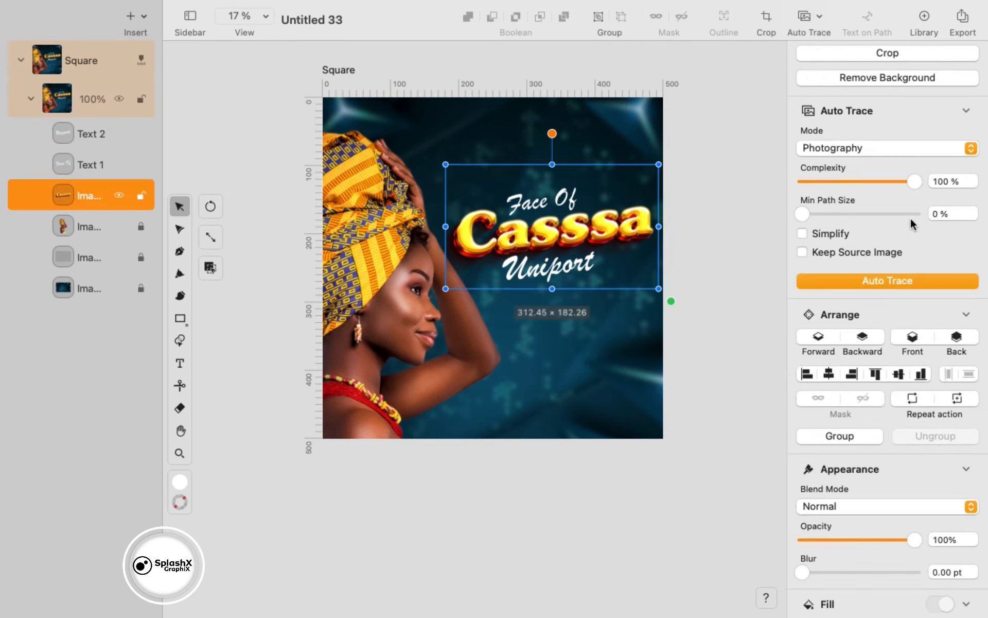
{"action": "left_click", "coordinate": [872, 340]}
{"action": "left_click", "coordinate": [756, 480]}
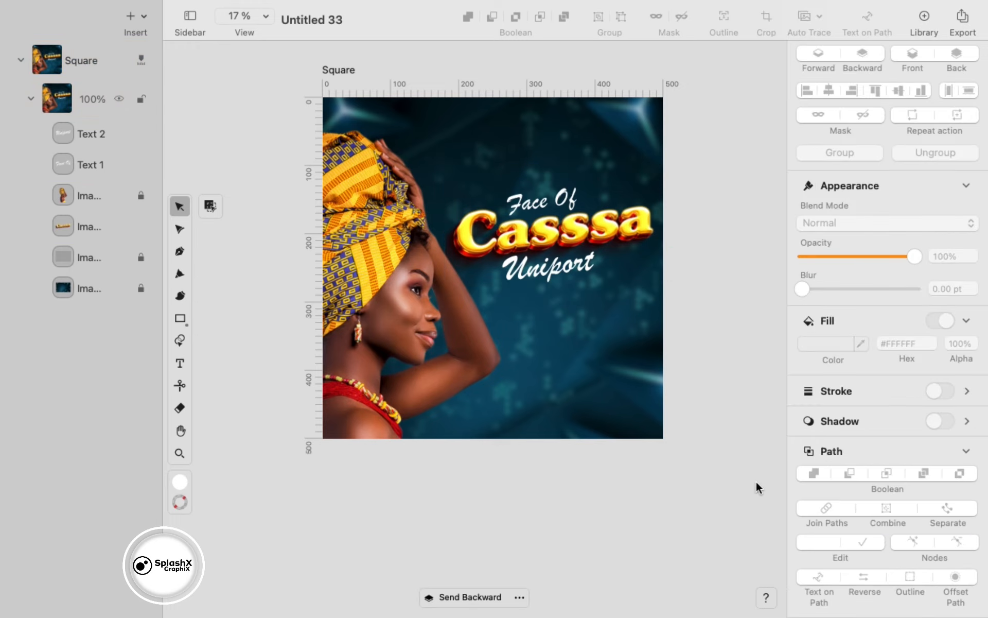
- Unlock the woman and fit her along the left edge, top flush with the square
{"action": "left_click", "coordinate": [140, 195]}
{"action": "left_click_drag", "start_coordinate": [429, 328], "coordinate": [449, 367]}
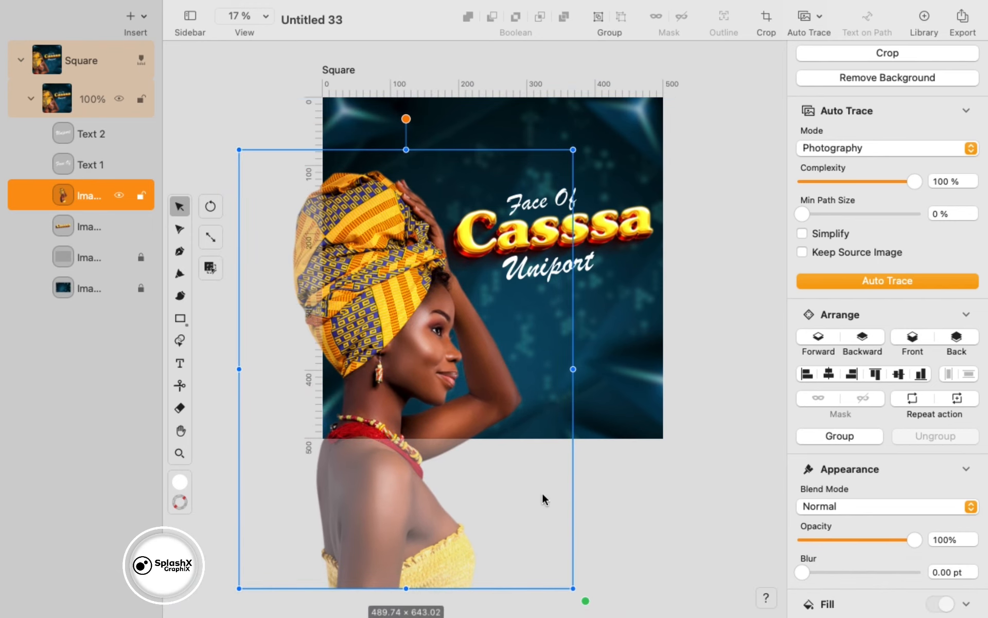
{"action": "left_click_drag", "start_coordinate": [586, 599], "coordinate": [554, 525]}
{"action": "left_click_drag", "start_coordinate": [427, 415], "coordinate": [417, 365]}
{"action": "left_click", "coordinate": [541, 346]}
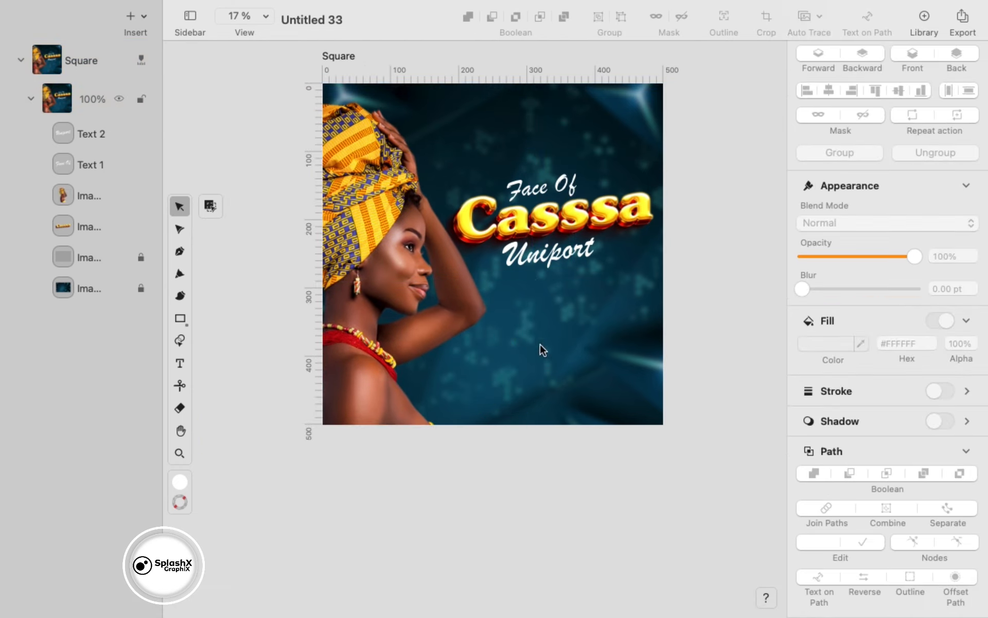
- Export the poster as a 1418 × 1418 PNG named casss into Documents
{"action": "left_click", "coordinate": [970, 11]}
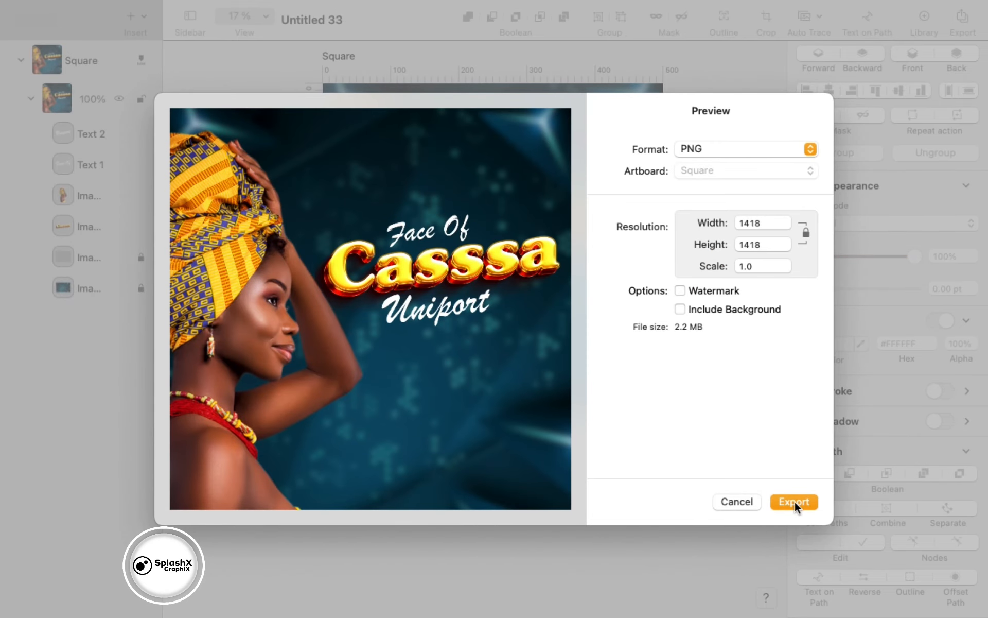
{"action": "left_click", "coordinate": [795, 501]}
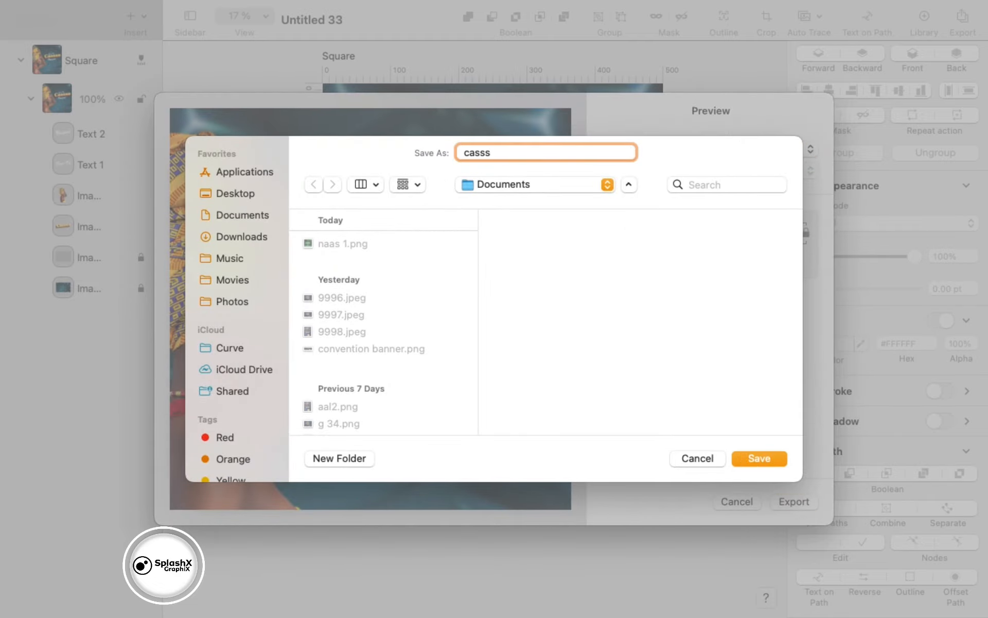
{"action": "key", "text": "Return"}
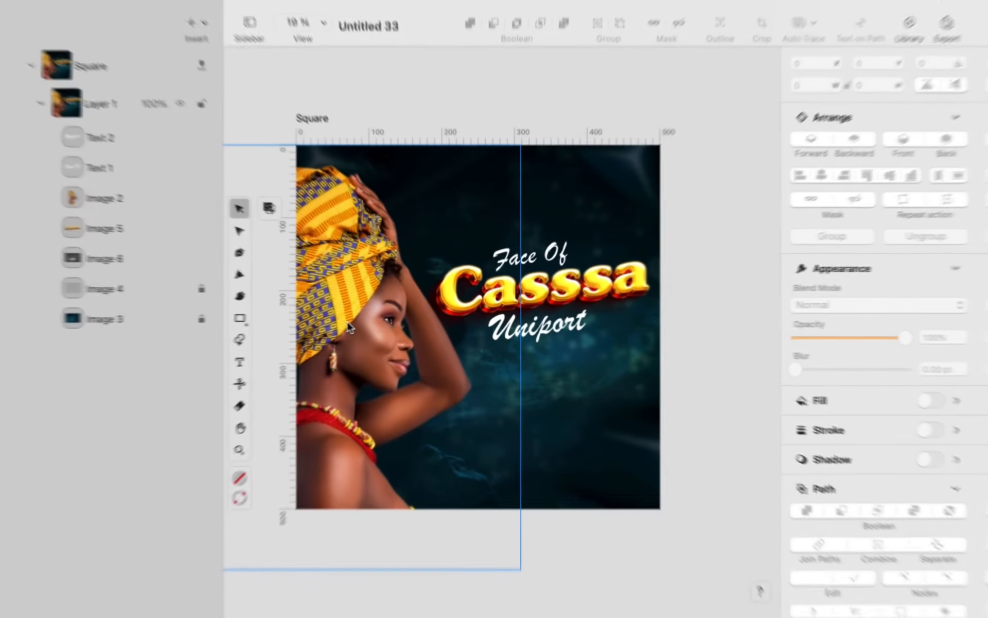
- Delete the woman photo and centre the title block on the square
{"action": "left_click", "coordinate": [348, 326]}
{"action": "key", "text": "Delete"}
{"action": "left_click_drag", "start_coordinate": [712, 202], "coordinate": [470, 364]}
{"action": "key", "text": "super+z"}
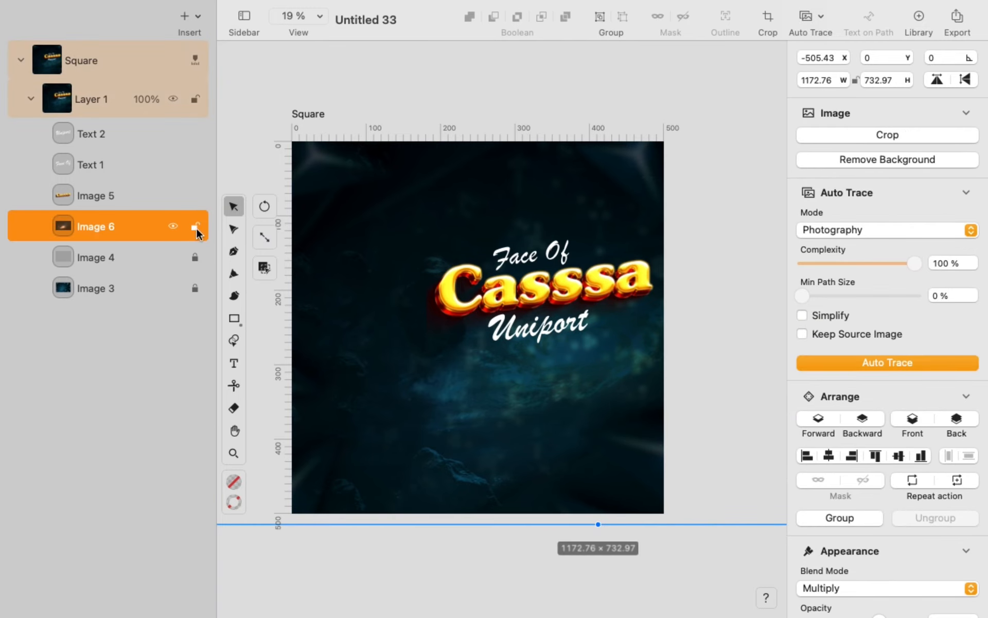
{"action": "left_click_drag", "start_coordinate": [454, 66], "coordinate": [641, 382]}
{"action": "left_click_drag", "start_coordinate": [562, 324], "coordinate": [497, 308]}
{"action": "left_click", "coordinate": [515, 421]}
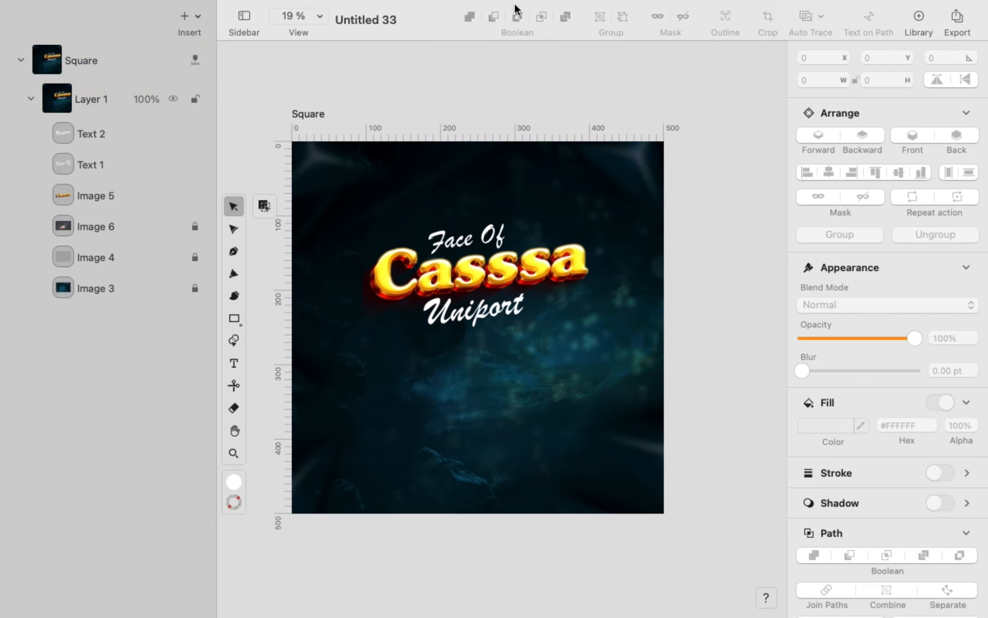
- Paste the header with two logos, NAAS lines and Presents, scaled at top centre
{"action": "key", "text": "super+v"}
{"action": "left_click_drag", "start_coordinate": [634, 244], "coordinate": [557, 210]}
{"action": "left_click_drag", "start_coordinate": [455, 203], "coordinate": [492, 186]}
{"action": "scroll", "coordinate": [487, 124], "scroll_direction": "up", "scroll_amount": 5}
{"action": "left_click", "coordinate": [538, 353]}
{"action": "left_click", "coordinate": [483, 365]}
{"action": "key", "text": "Delete"}
{"action": "key", "text": "super+z"}
{"action": "left_click", "coordinate": [507, 309]}
- Add SCIENCE so the headline reads CROP AND SOIL SCIENCE STUDENTS ASSOCIATION, auto-fit and recentre it
{"action": "double_click", "coordinate": [506, 304]}
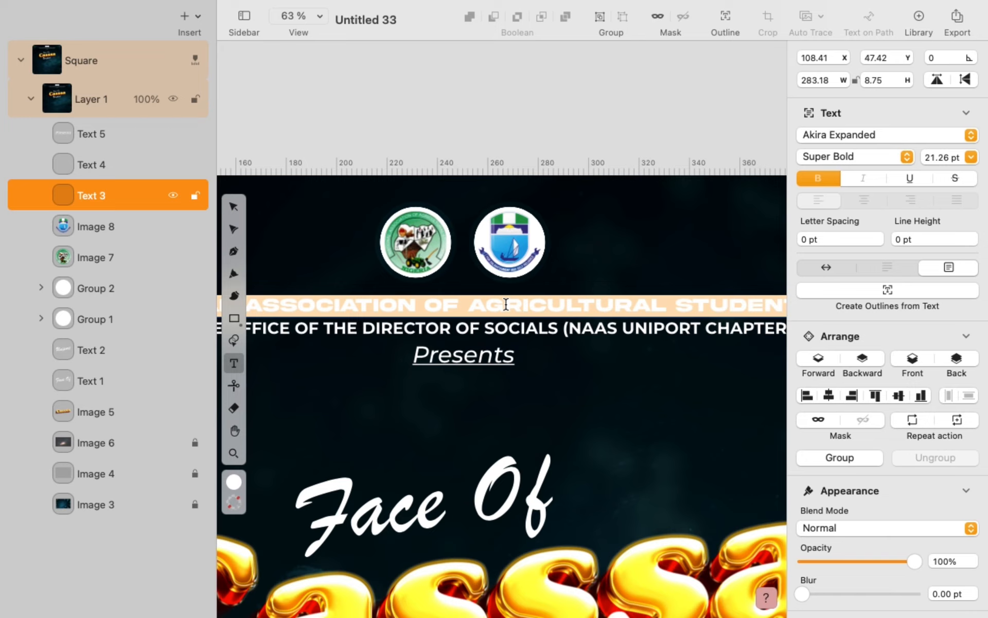
{"action": "key", "text": "BackSpace"}
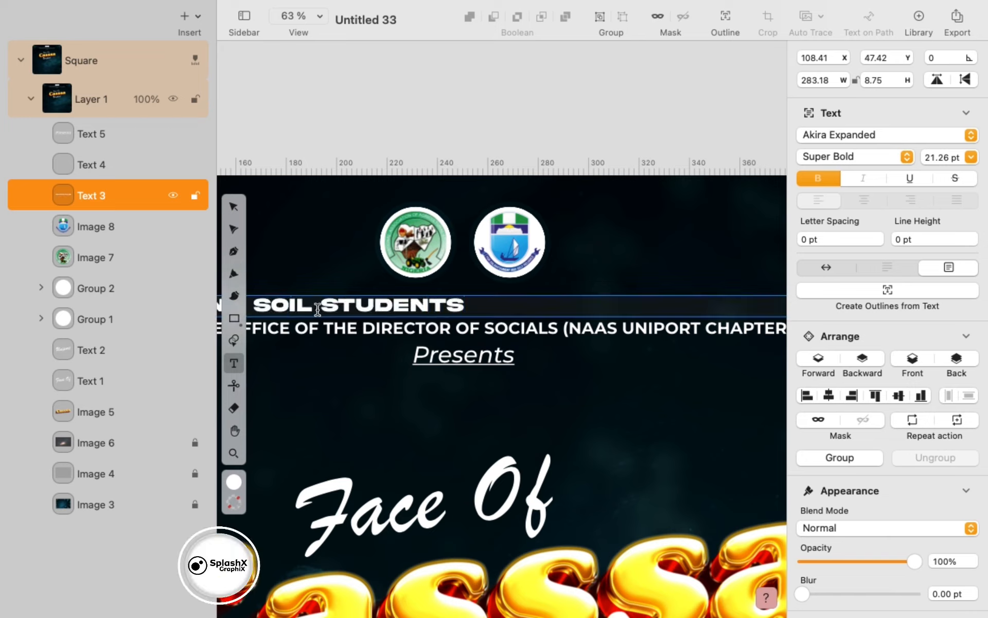
{"action": "type", "text": "SCIENCE"}
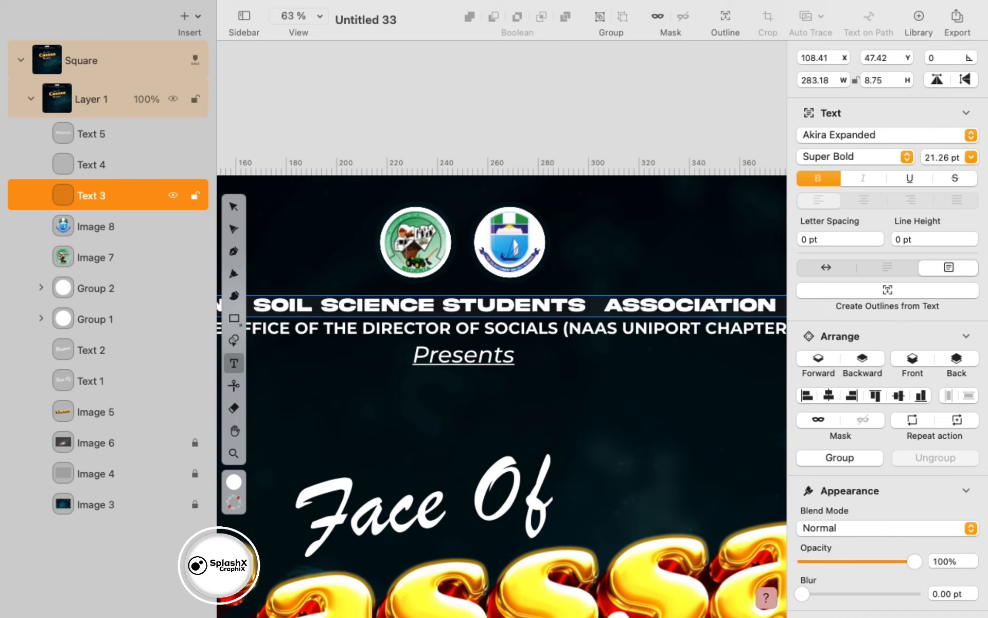
{"action": "scroll", "coordinate": [548, 323], "scroll_direction": "down", "scroll_amount": 3}
{"action": "left_click", "coordinate": [234, 209]}
{"action": "left_click", "coordinate": [834, 268]}
{"action": "mouse_move", "coordinate": [552, 316]}
{"action": "left_mouse_down"}
{"action": "mouse_move", "coordinate": [566, 308]}
{"action": "mouse_move", "coordinate": [558, 314]}
{"action": "left_mouse_up"}
{"action": "scroll", "coordinate": [621, 224], "scroll_direction": "down", "scroll_amount": 2}
{"action": "scroll", "coordinate": [621, 224], "scroll_direction": "down", "scroll_amount": 1}
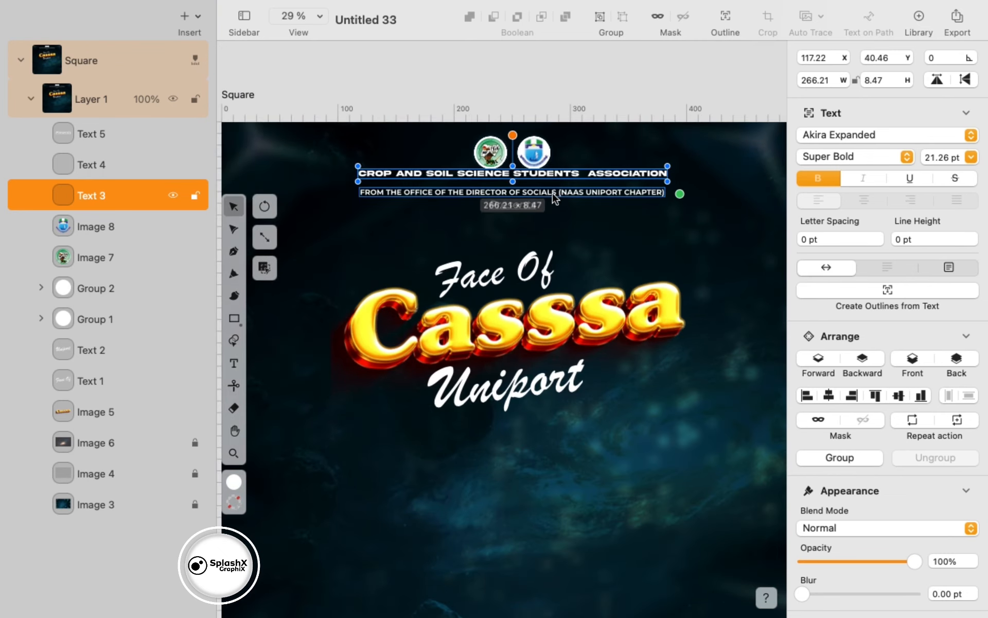
- Select the line beneath the headline and delete all its old text
{"action": "left_click", "coordinate": [642, 195]}
{"action": "key", "text": "super+a"}
{"action": "key", "text": "Escape"}
{"action": "left_click", "coordinate": [642, 195]}
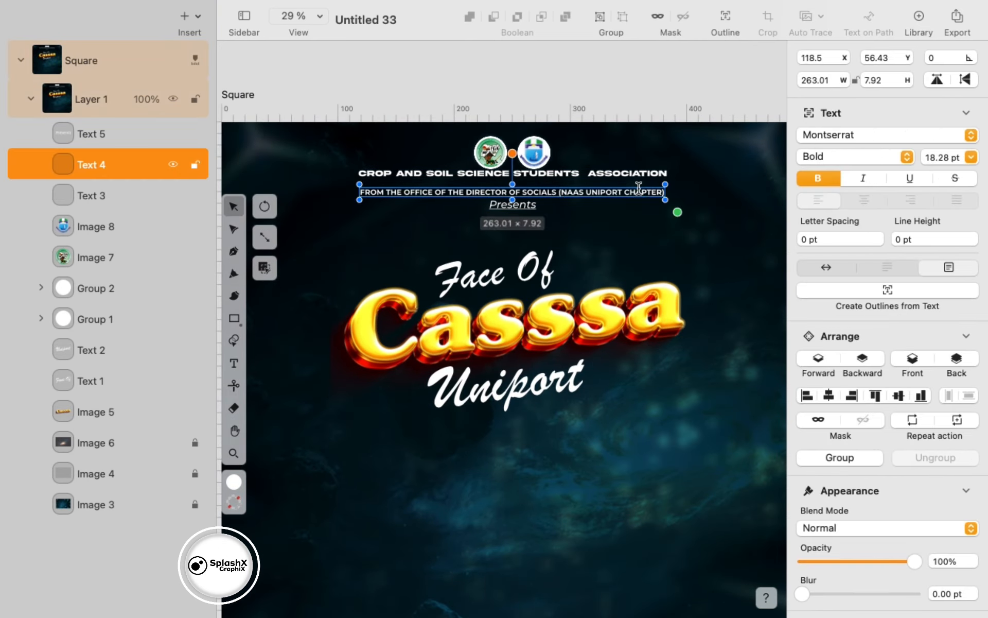
{"action": "double_click", "coordinate": [642, 195]}
{"action": "key", "text": "super+a"}
{"action": "key", "text": "BackSpace"}
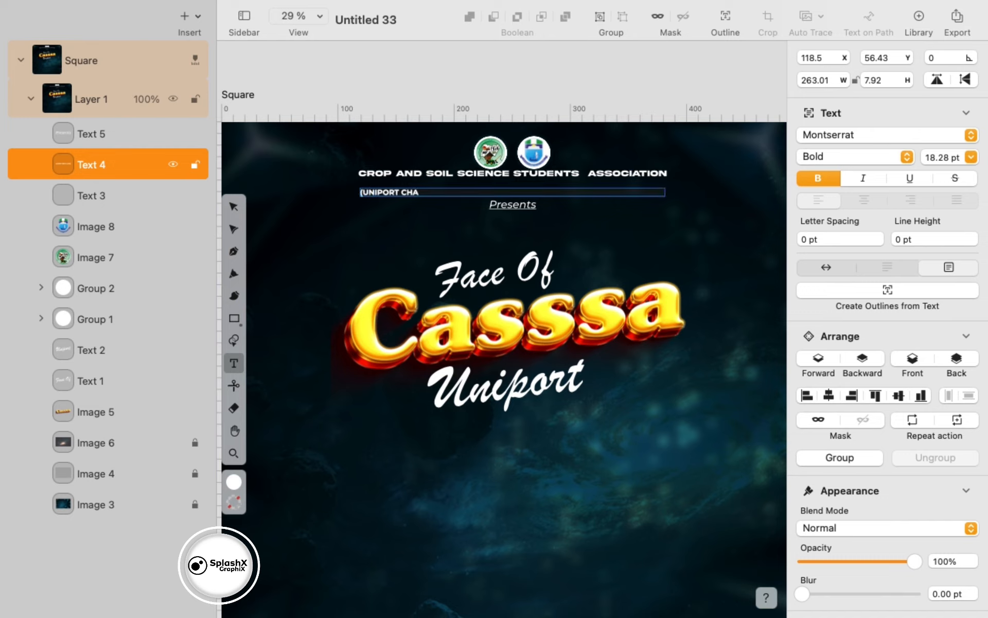
- Place the chapter line under the headline and move Presents further down
{"action": "left_click", "coordinate": [232, 207]}
{"action": "left_click_drag", "start_coordinate": [427, 194], "coordinate": [479, 210]}
{"action": "left_click_drag", "start_coordinate": [515, 176], "coordinate": [515, 183]}
{"action": "left_click_drag", "start_coordinate": [464, 211], "coordinate": [515, 199]}
{"action": "left_click_drag", "start_coordinate": [516, 205], "coordinate": [662, 223]}
{"action": "left_click", "coordinate": [523, 194]}
- Set the headline font to Clarendon Blk BT, enlarge it to about 291 wide and centre it
{"action": "left_click", "coordinate": [608, 184]}
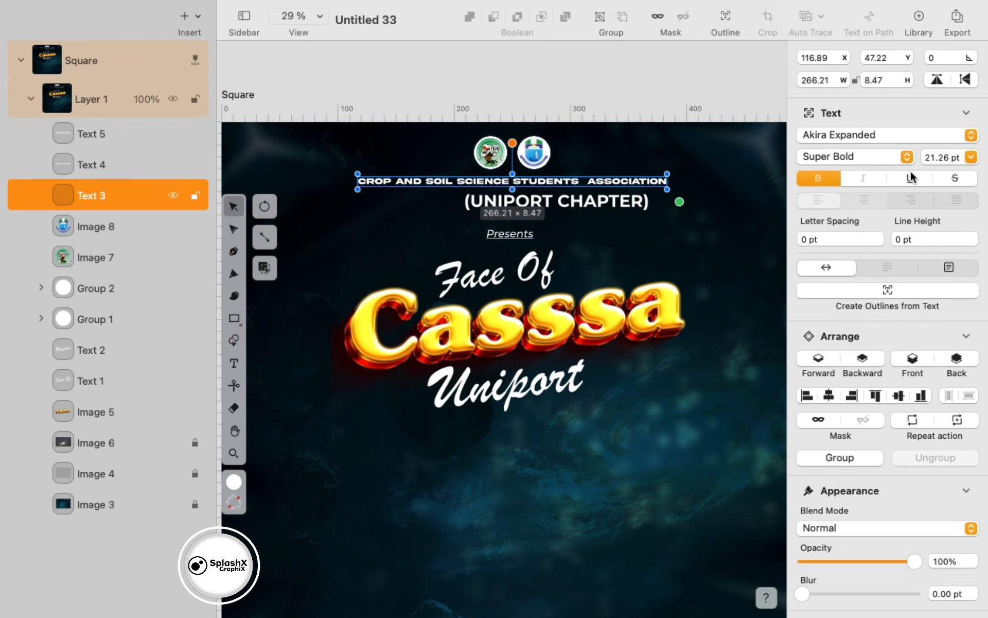
{"action": "left_click", "coordinate": [970, 136]}
{"action": "scroll", "coordinate": [849, 361], "scroll_direction": "down", "scroll_amount": 10}
{"action": "scroll", "coordinate": [756, 495], "scroll_direction": "down", "scroll_amount": 8}
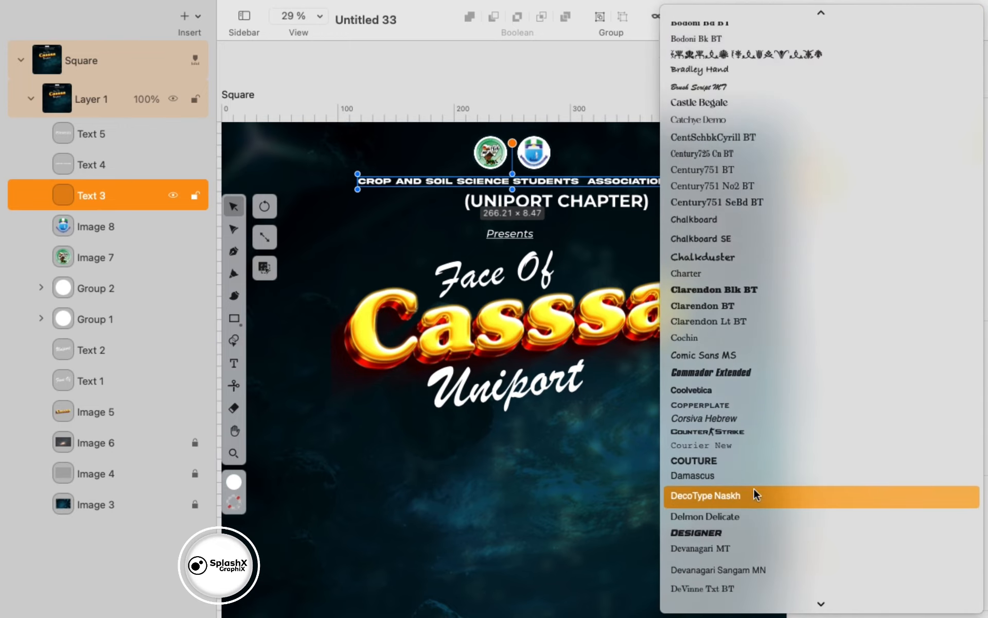
{"action": "left_click", "coordinate": [755, 222]}
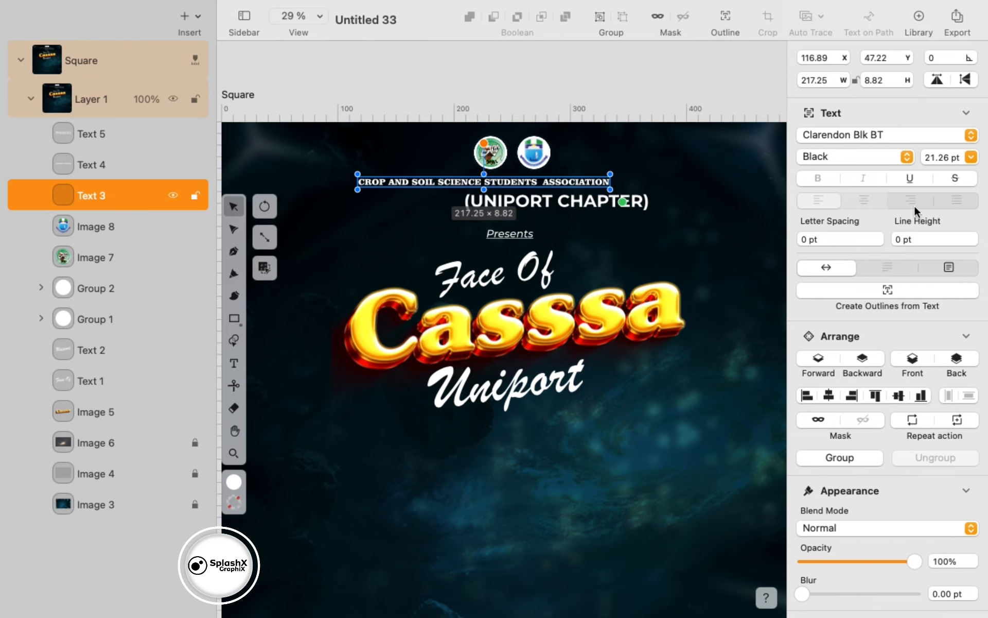
{"action": "key", "text": "super+z"}
{"action": "key", "text": "super+shift+z"}
{"action": "left_click_drag", "start_coordinate": [622, 201], "coordinate": [651, 211]}
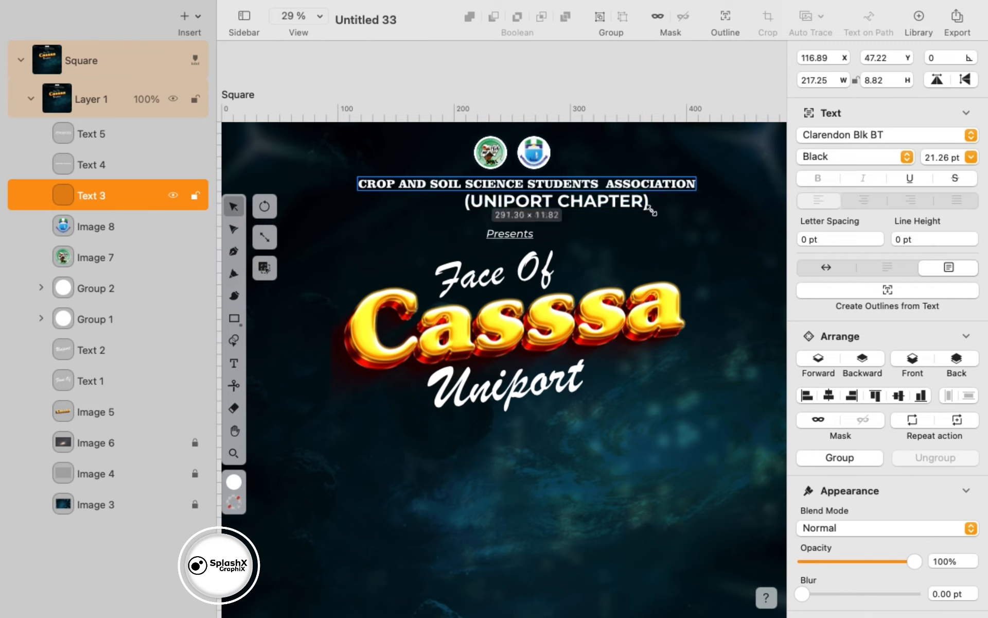
{"action": "left_click_drag", "start_coordinate": [580, 182], "coordinate": [574, 181]}
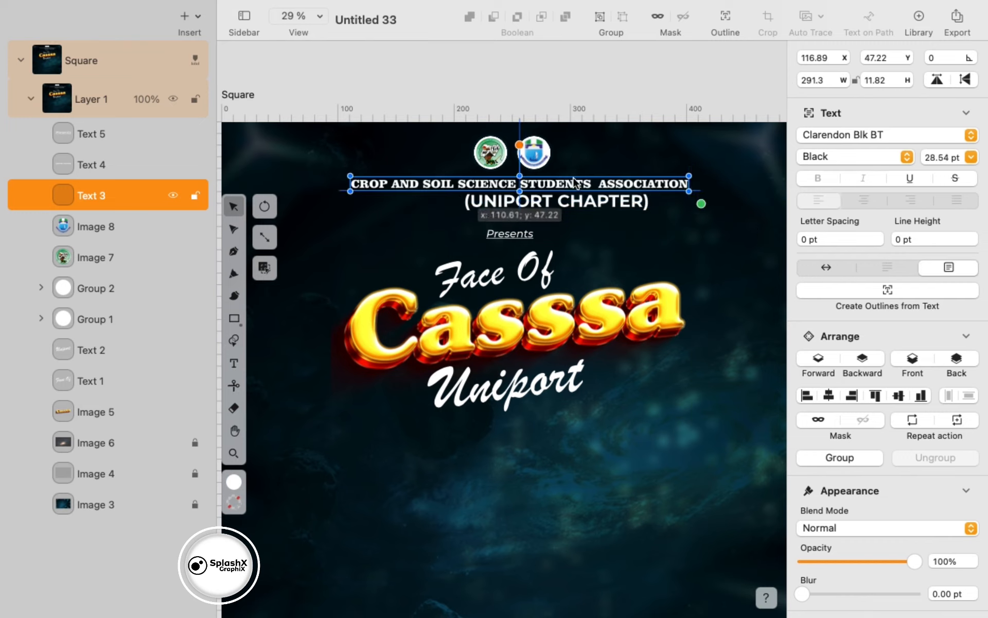
- Make the chapter line Bold Italic at 27.89 pt, directly under the headline
{"action": "left_click", "coordinate": [579, 205]}
{"action": "left_click", "coordinate": [879, 177]}
{"action": "left_click_drag", "start_coordinate": [650, 210], "coordinate": [589, 204]}
{"action": "left_click_drag", "start_coordinate": [536, 200], "coordinate": [520, 197]}
- Edit the chapter line to read (CASSSA UNIPORT CHAPTER) on one line, centred beneath the headline
{"action": "double_click", "coordinate": [520, 198]}
{"action": "key", "text": "super+a"}
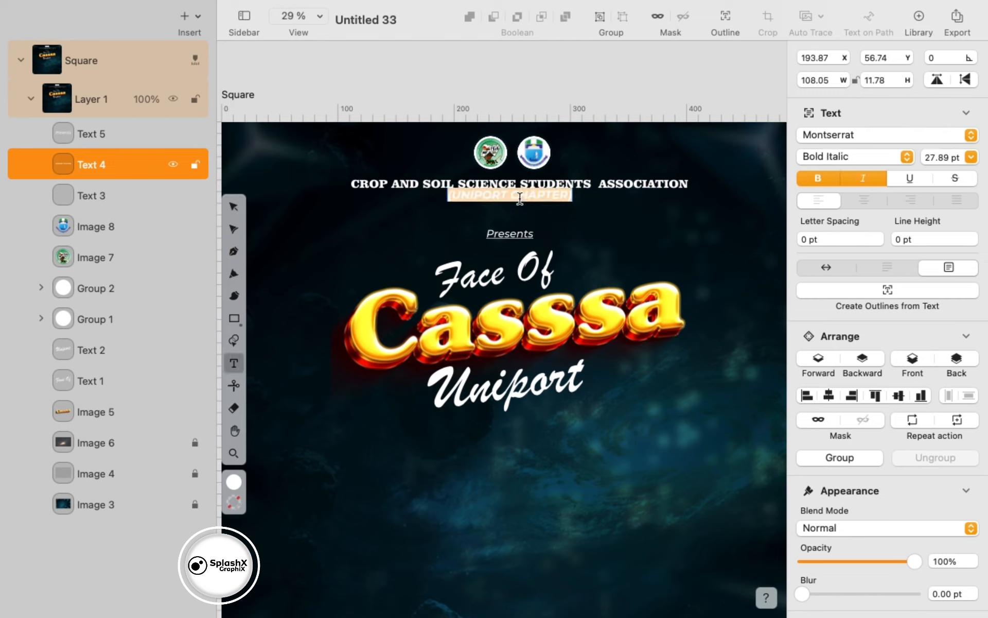
{"action": "left_click", "coordinate": [457, 198]}
{"action": "type", "text": "CA"}
{"action": "key", "text": "BackSpace"}
{"action": "key", "text": "BackSpace"}
{"action": "type", "text": "CASSSA UNIPORT"}
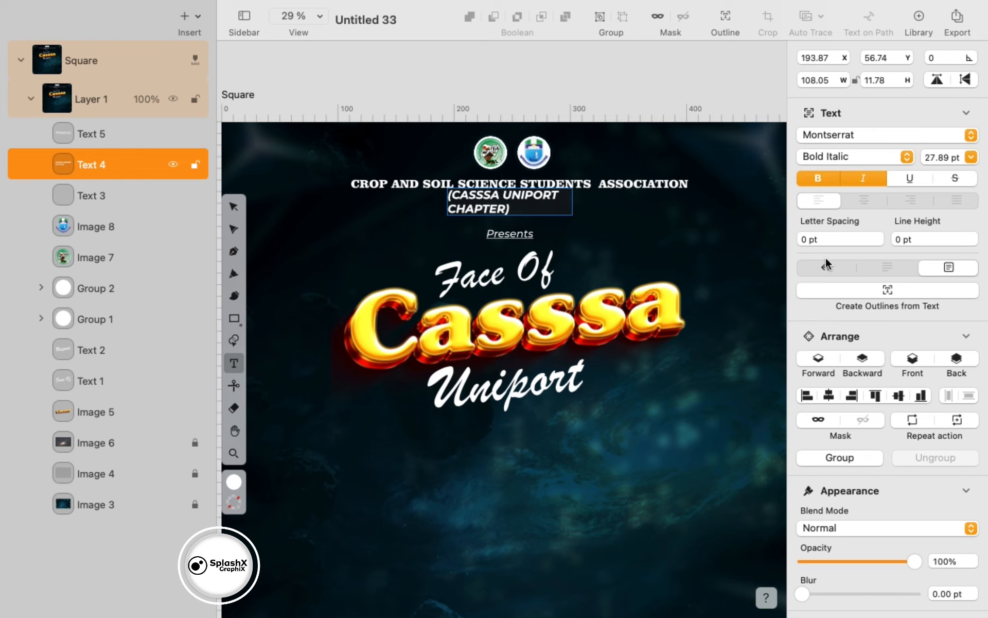
{"action": "left_click", "coordinate": [826, 267]}
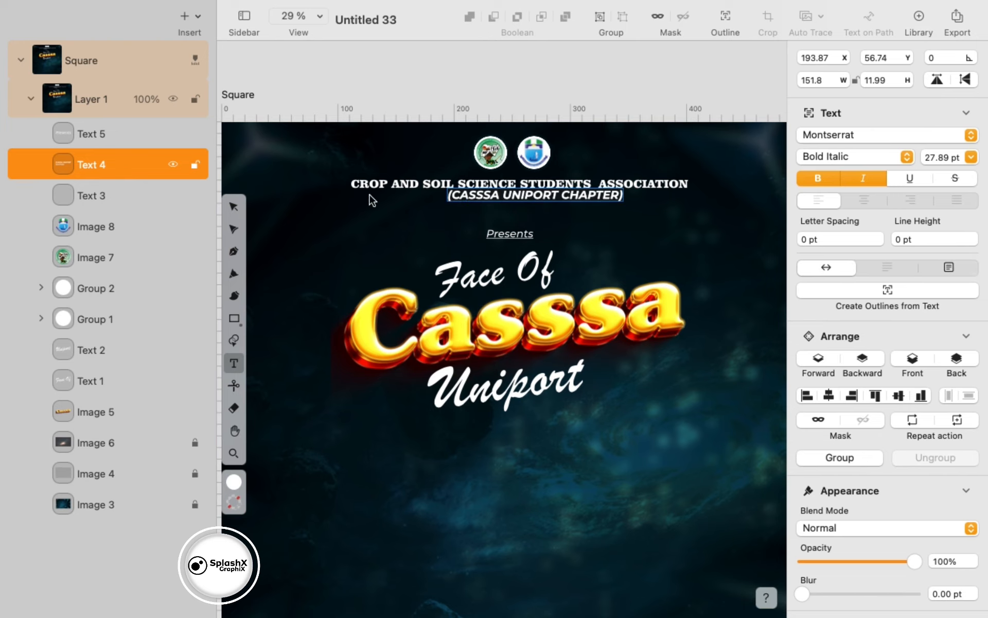
{"action": "left_click", "coordinate": [234, 207]}
{"action": "left_click_drag", "start_coordinate": [550, 197], "coordinate": [528, 200]}
- Paste the association logo onto the poster
{"action": "left_click", "coordinate": [604, 275]}
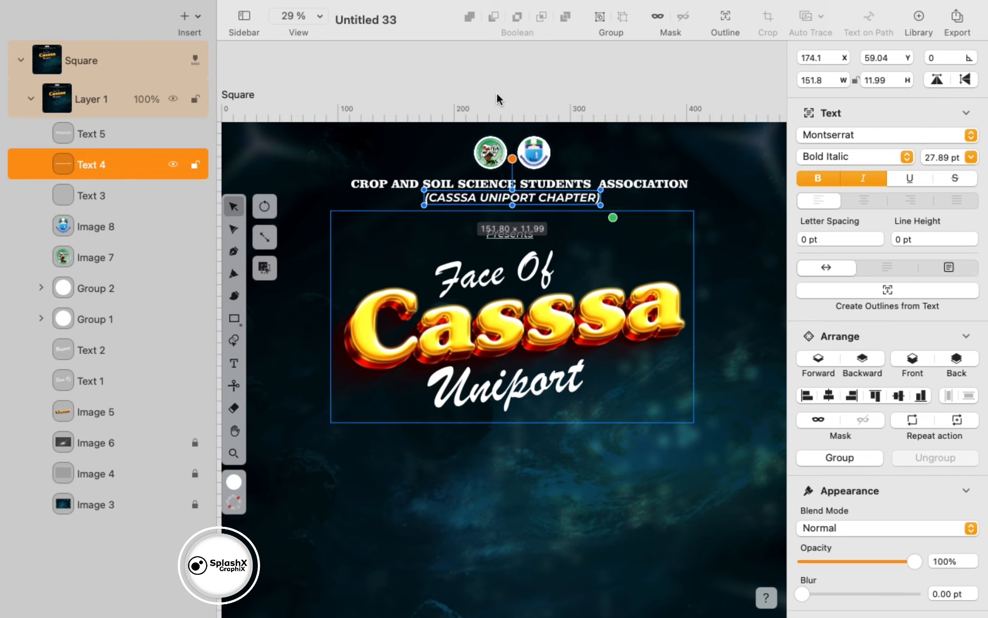
{"action": "scroll", "coordinate": [497, 92], "scroll_direction": "down", "scroll_amount": 5}
{"action": "left_click", "coordinate": [548, 352]}
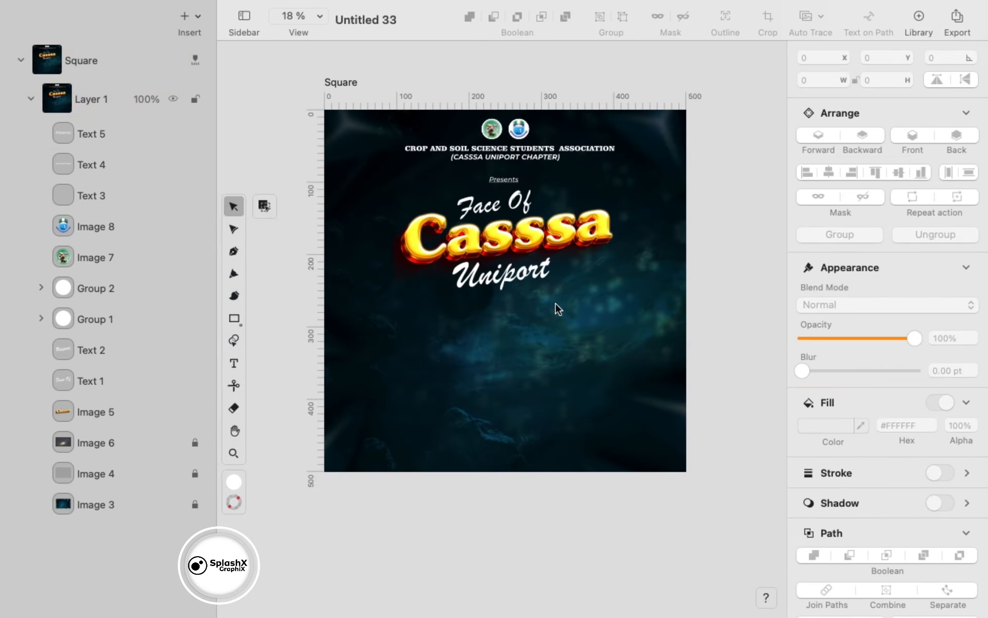
{"action": "key", "text": "ctrl+v"}
- Remove the pasted logo's background, shrink it and move it up beside the header logos
{"action": "left_click", "coordinate": [928, 154]}
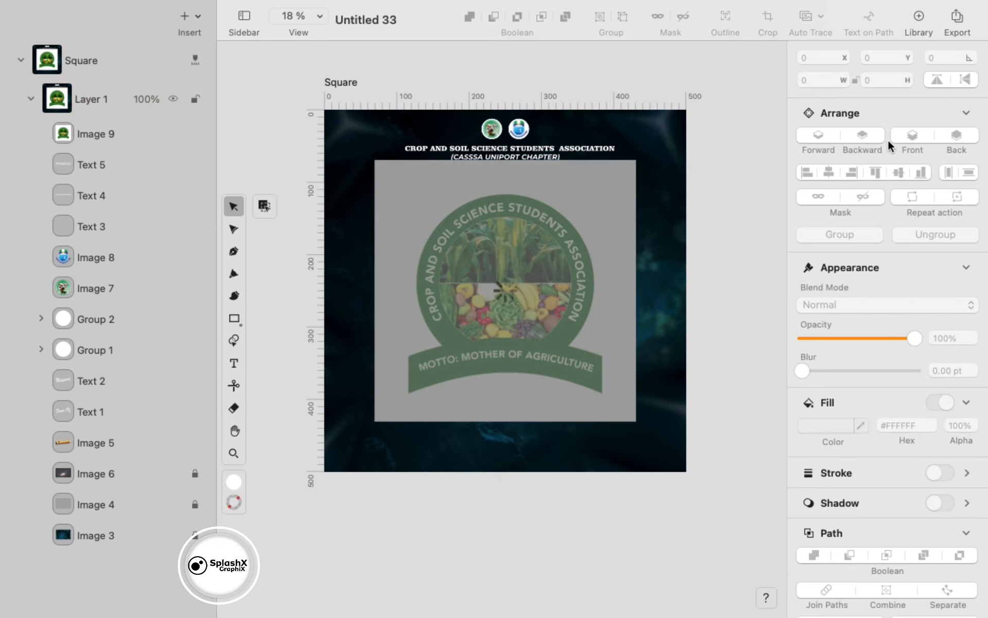
{"action": "scroll", "coordinate": [553, 283], "scroll_direction": "up", "scroll_amount": 2}
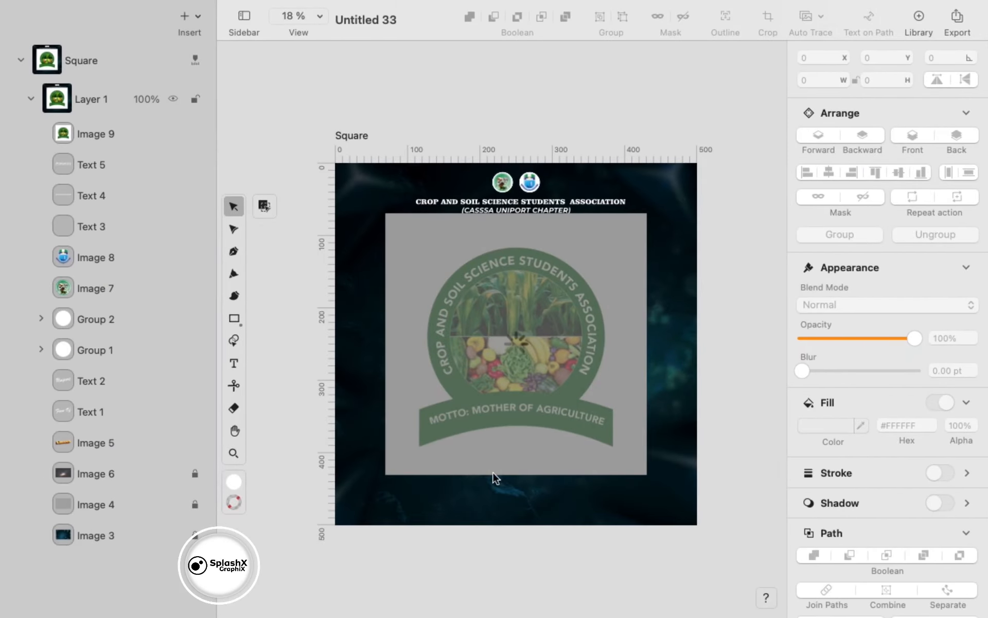
{"action": "scroll", "coordinate": [533, 377], "scroll_direction": "up", "scroll_amount": 1}
{"action": "scroll", "coordinate": [532, 378], "scroll_direction": "down", "scroll_amount": 2}
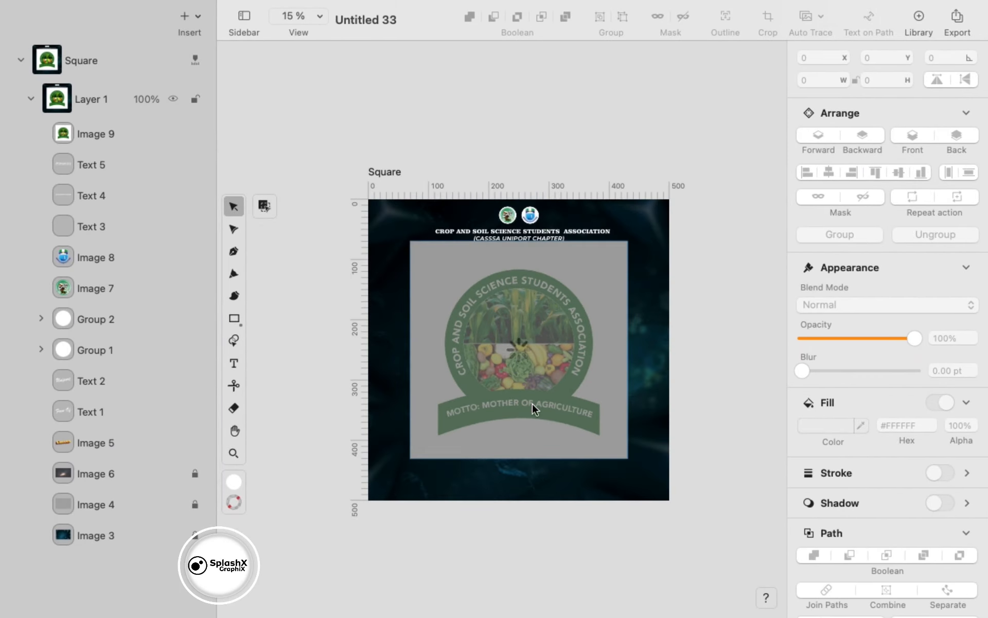
{"action": "left_click_drag", "start_coordinate": [600, 435], "coordinate": [477, 309]}
{"action": "left_click_drag", "start_coordinate": [457, 289], "coordinate": [477, 226]}
- Delete the old left logo and fit the new logo inside the left white circle, about 19.52 × 20.03
{"action": "scroll", "coordinate": [535, 230], "scroll_direction": "up", "scroll_amount": 5}
{"action": "scroll", "coordinate": [536, 230], "scroll_direction": "up", "scroll_amount": 1}
{"action": "scroll", "coordinate": [536, 230], "scroll_direction": "left", "scroll_amount": 2}
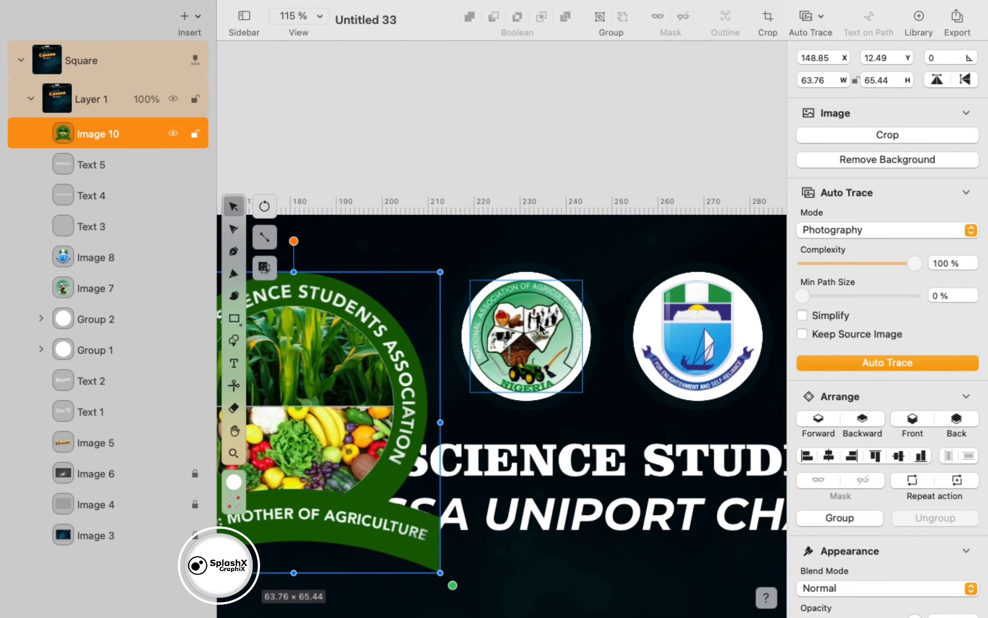
{"action": "left_click", "coordinate": [526, 334]}
{"action": "key", "text": "Delete"}
{"action": "left_click_drag", "start_coordinate": [376, 350], "coordinate": [608, 283]}
{"action": "left_click_drag", "start_coordinate": [673, 505], "coordinate": [543, 346]}
{"action": "left_click_drag", "start_coordinate": [580, 391], "coordinate": [587, 398]}
{"action": "left_click_drag", "start_coordinate": [539, 332], "coordinate": [520, 346]}
- Nudge the logo up and ungroup both header circle groups into separate ovals
{"action": "scroll", "coordinate": [536, 328], "scroll_direction": "up", "scroll_amount": 5}
{"action": "key", "text": "Up"}
{"action": "key", "text": "Up"}
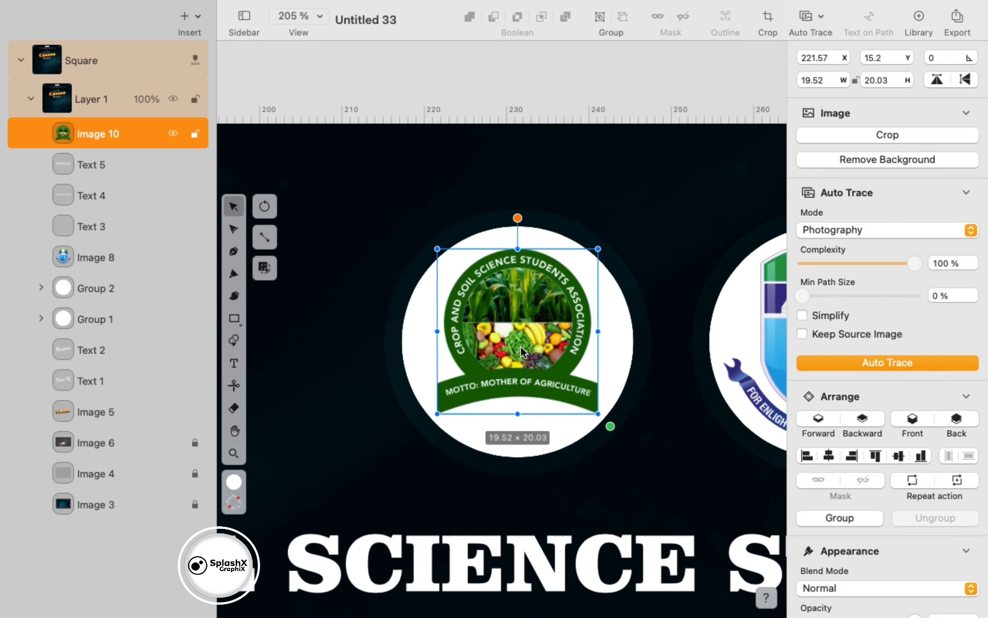
{"action": "left_click", "coordinate": [106, 287]}
{"action": "left_click", "coordinate": [81, 319]}
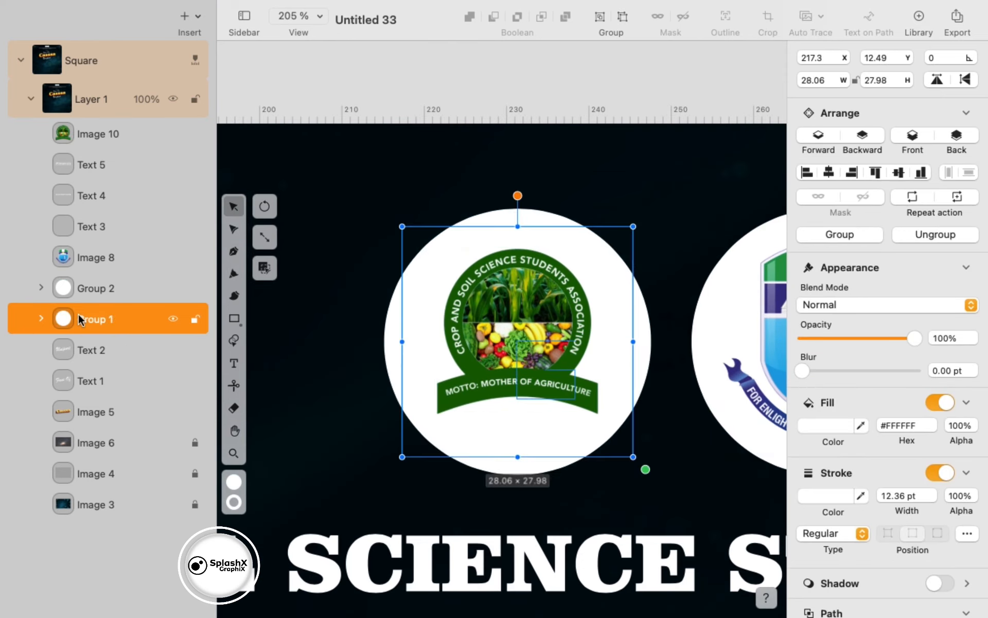
{"action": "left_click", "coordinate": [623, 19]}
{"action": "left_click", "coordinate": [123, 286]}
{"action": "left_click", "coordinate": [623, 20]}
{"action": "left_click", "coordinate": [327, 111]}
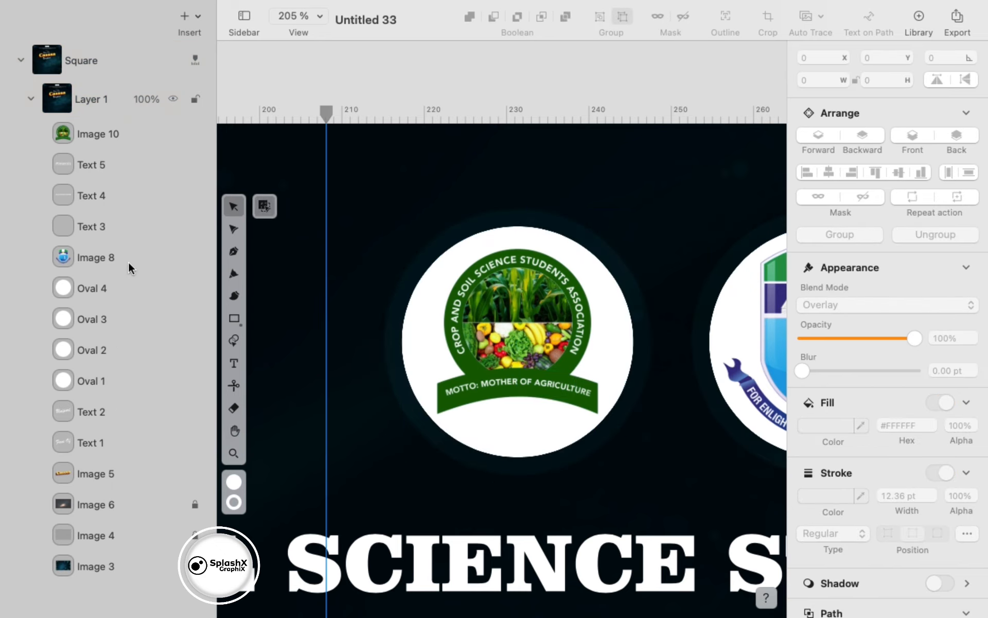
{"action": "left_click", "coordinate": [67, 316]}
{"action": "left_click", "coordinate": [77, 288]}
{"action": "left_click", "coordinate": [92, 320]}
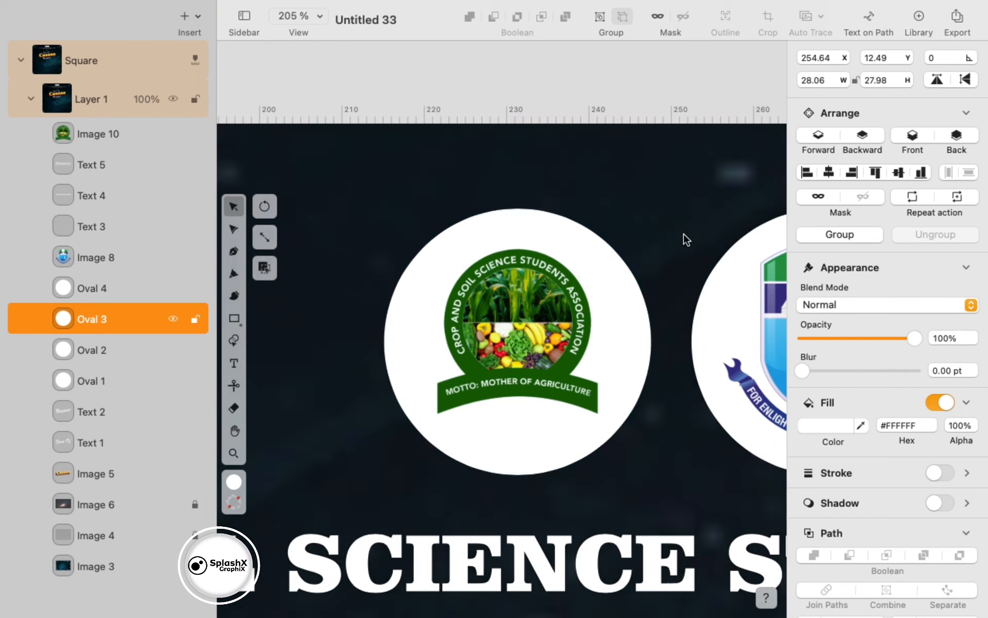
{"action": "scroll", "coordinate": [686, 240], "scroll_direction": "down", "scroll_amount": 5}
- Give the left outer ring Normal blending, no fill and a red 3.36 pt outline
{"action": "left_click", "coordinate": [101, 352]}
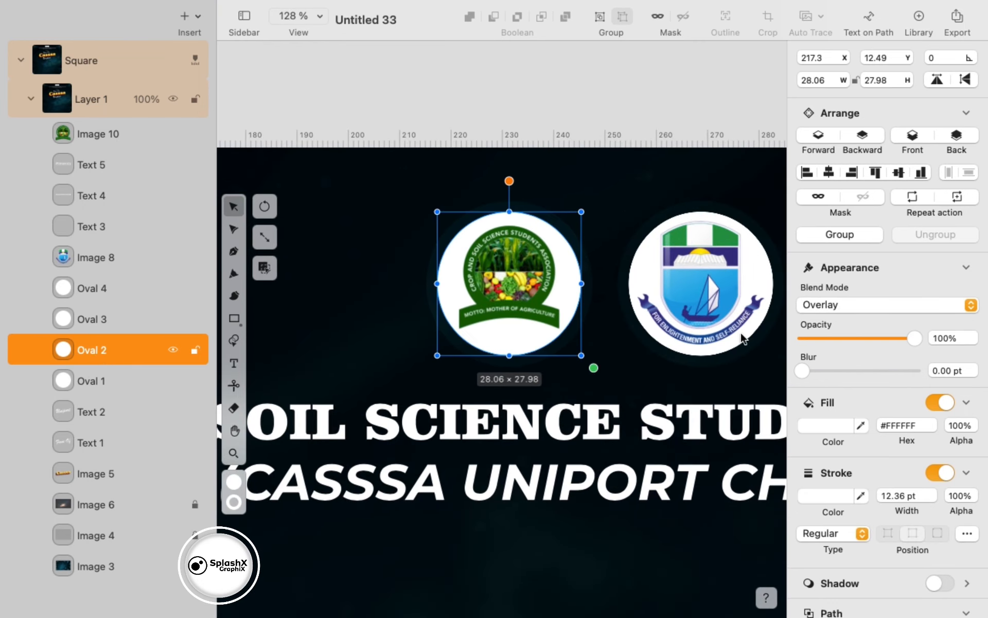
{"action": "left_click", "coordinate": [839, 424]}
{"action": "left_click", "coordinate": [718, 561]}
{"action": "left_click_drag", "start_coordinate": [629, 383], "coordinate": [613, 383]}
{"action": "left_click_drag", "start_coordinate": [770, 259], "coordinate": [782, 233]}
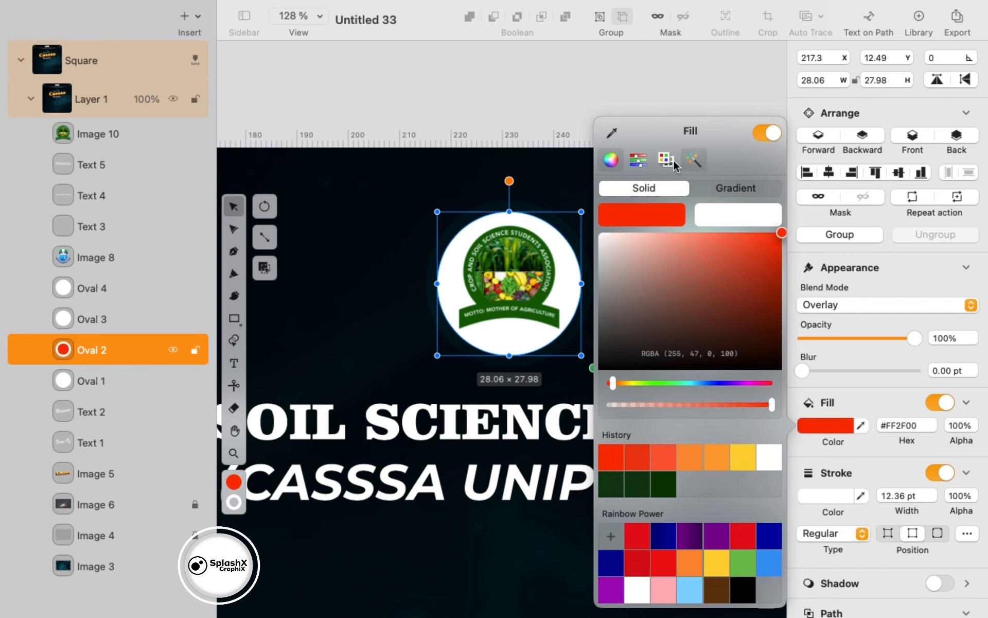
{"action": "left_click", "coordinate": [971, 304]}
{"action": "left_click", "coordinate": [927, 223]}
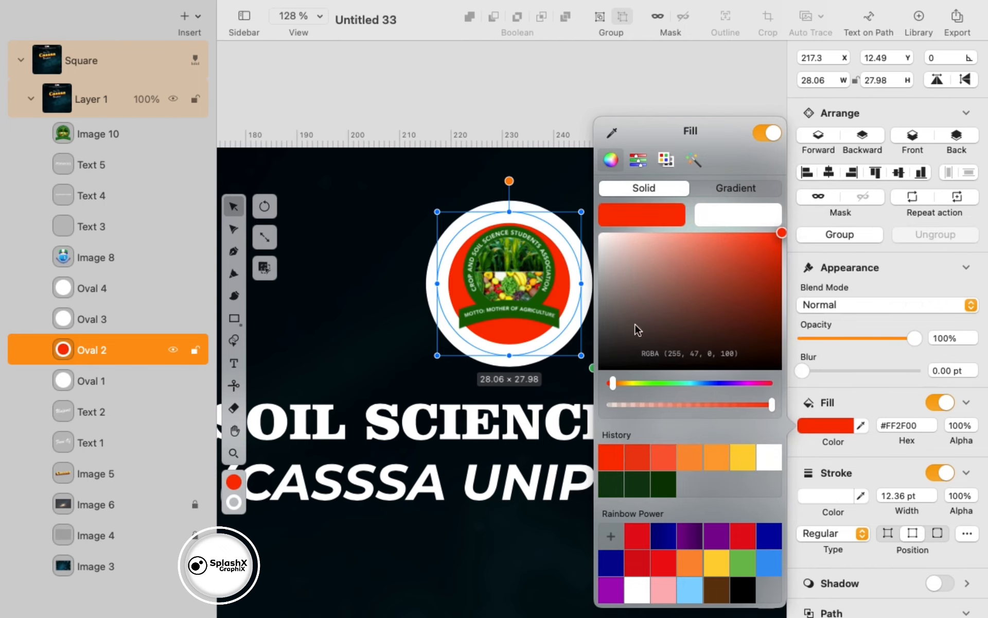
{"action": "left_click", "coordinate": [940, 402]}
{"action": "left_click", "coordinate": [833, 455]}
{"action": "left_click", "coordinate": [611, 457]}
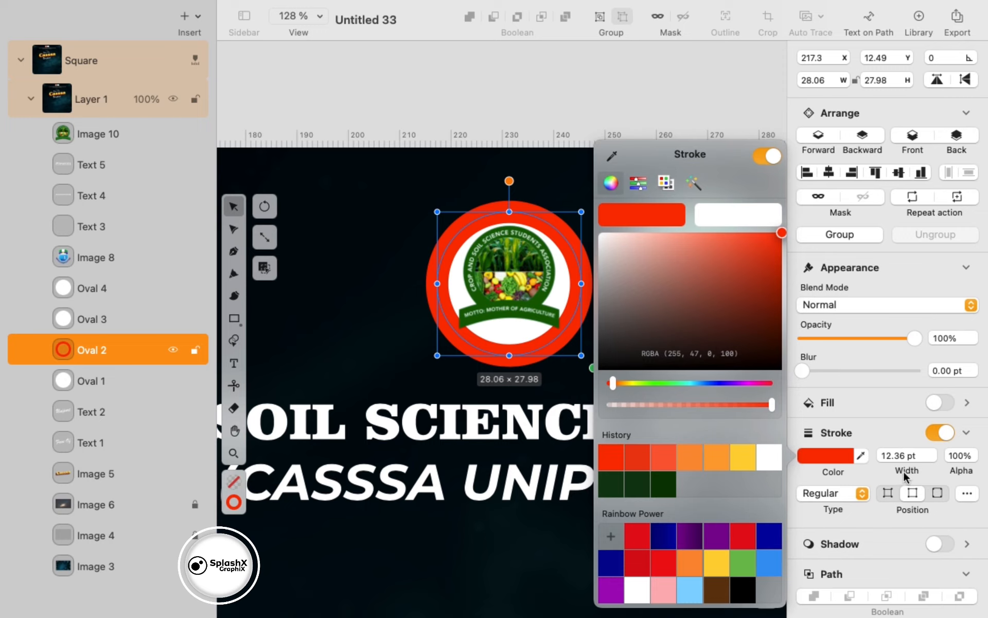
{"action": "left_click", "coordinate": [933, 458]}
{"action": "left_click", "coordinate": [932, 452]}
{"action": "left_click", "coordinate": [932, 458]}
{"action": "left_click", "coordinate": [573, 186]}
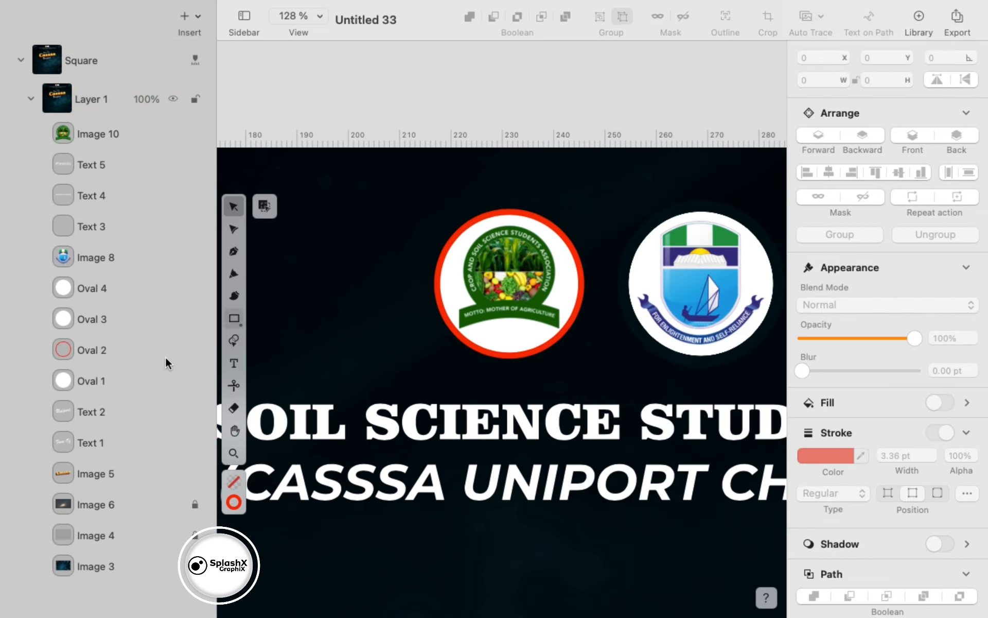
- Change the left ring's outline colour to white
{"action": "left_click", "coordinate": [129, 354]}
{"action": "left_click", "coordinate": [812, 451]}
{"action": "left_click_drag", "start_coordinate": [644, 244], "coordinate": [538, 184]}
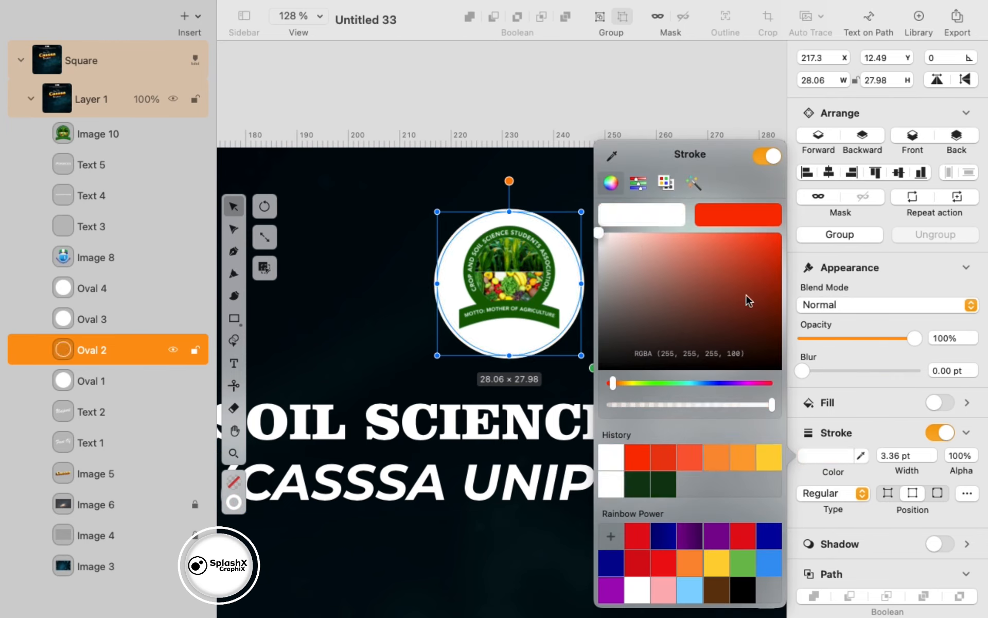
{"action": "left_click", "coordinate": [367, 330]}
- Enlarge the ring around the logo to about 30.59 × 30.50, with a 1.66 pt outline, centred
{"action": "left_click", "coordinate": [125, 355]}
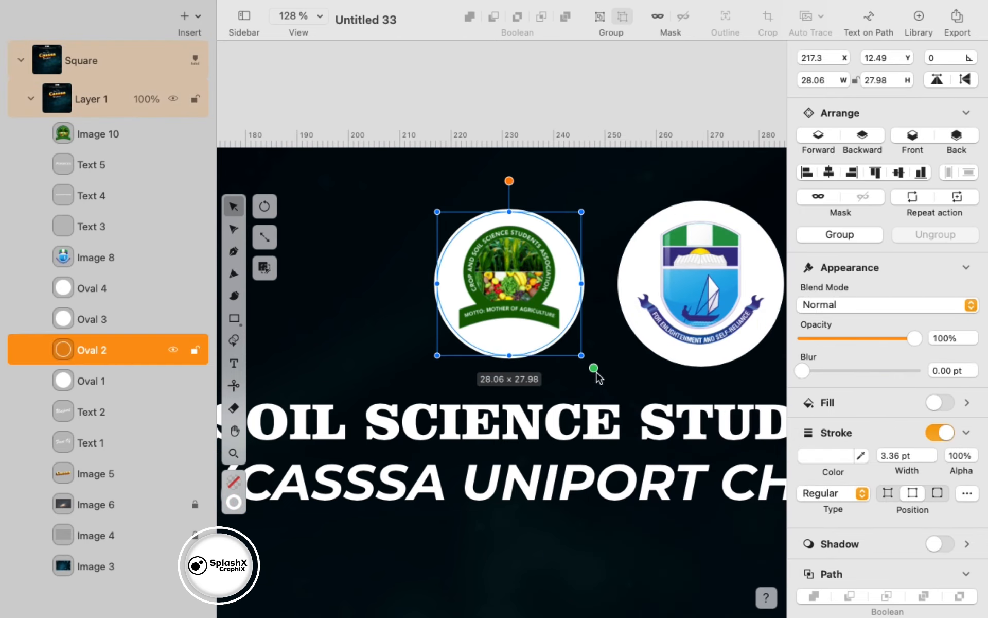
{"action": "left_click_drag", "start_coordinate": [596, 372], "coordinate": [564, 337]}
{"action": "left_click_drag", "start_coordinate": [932, 457], "coordinate": [927, 455]}
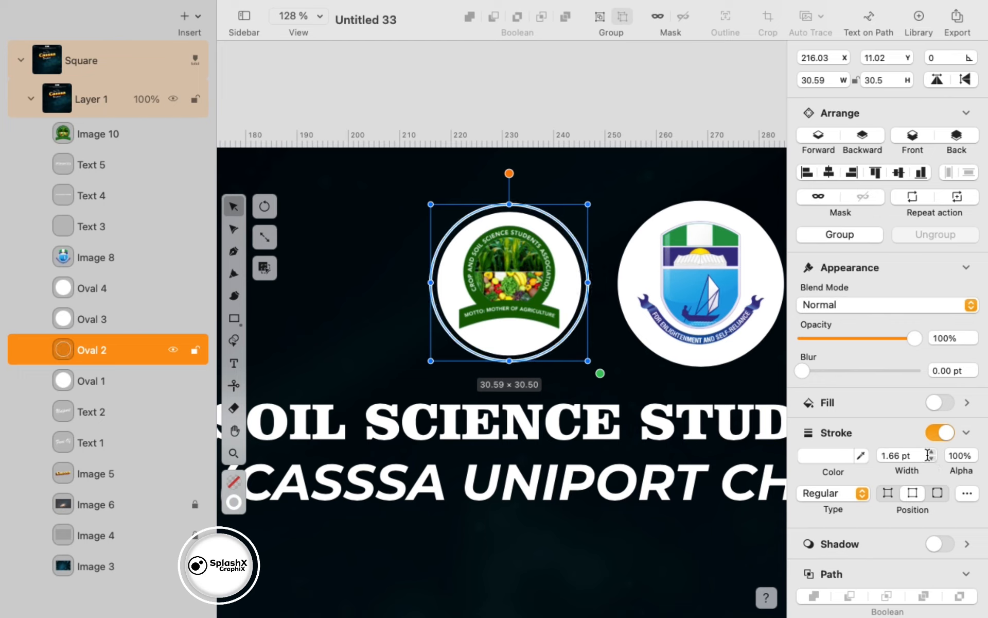
{"action": "left_click_drag", "start_coordinate": [549, 352], "coordinate": [551, 353]}
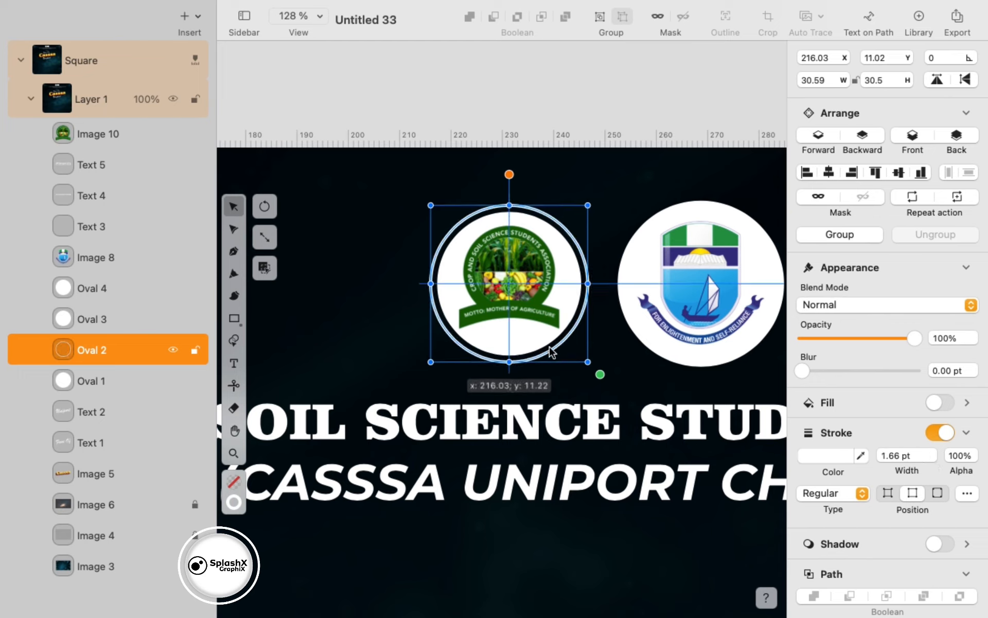
{"action": "left_click", "coordinate": [656, 355]}
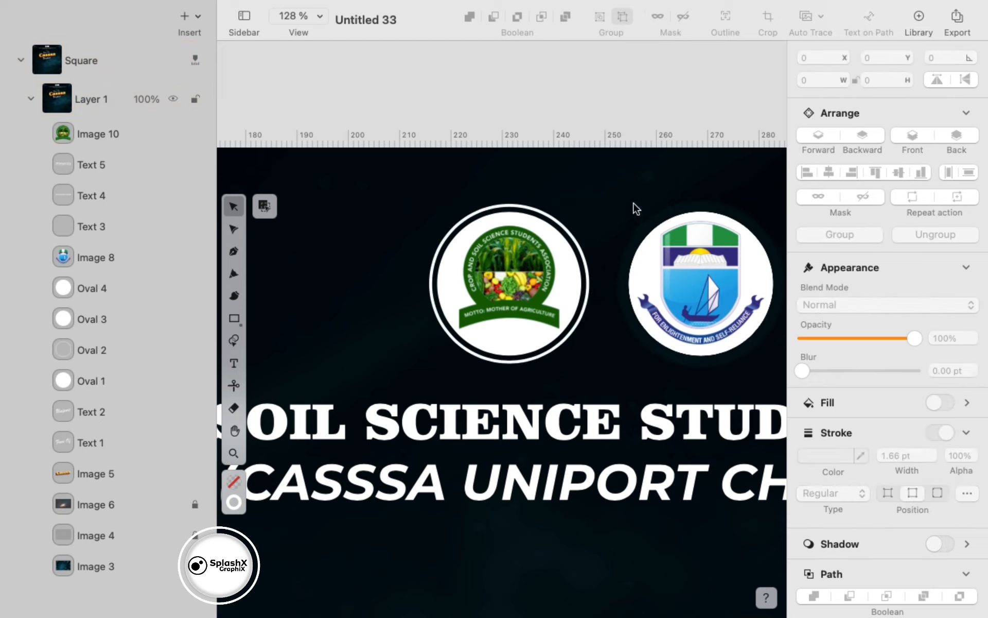
- Duplicate the white ring, delete the old university logo ring, and move the copy onto the UNIPORT logo
{"action": "left_click", "coordinate": [568, 319]}
{"action": "left_click_drag", "start_coordinate": [578, 324], "coordinate": [676, 318], "text": "alt"}
{"action": "left_click", "coordinate": [460, 324]}
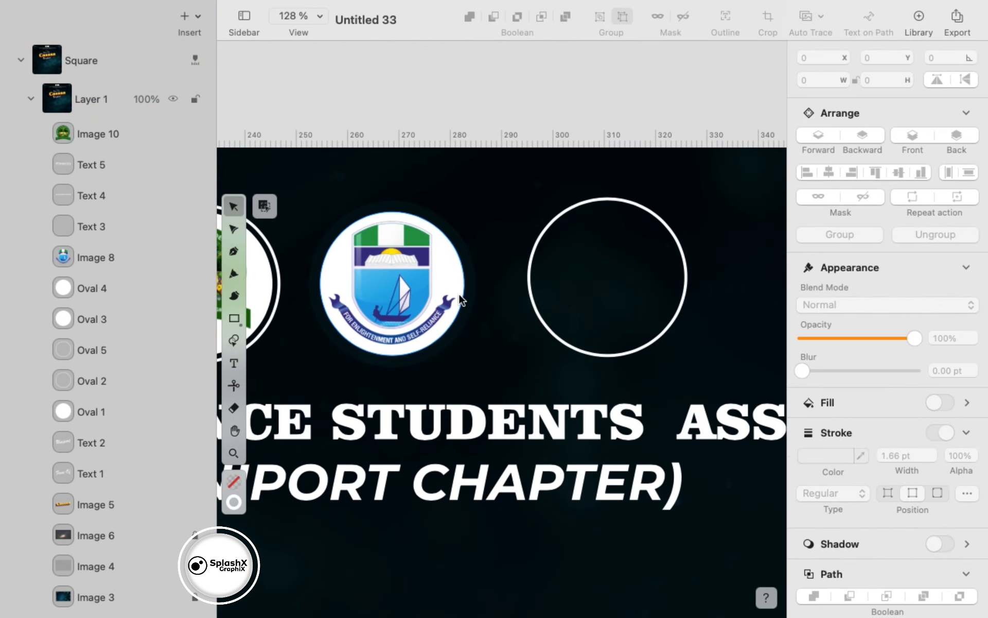
{"action": "left_click", "coordinate": [463, 303]}
{"action": "key", "text": "Delete"}
{"action": "left_click_drag", "start_coordinate": [535, 307], "coordinate": [319, 319]}
- Zoom out and select the Face Of Cassa title, Presents and Uniport text to review the header
{"action": "key", "text": "Escape"}
{"action": "scroll", "coordinate": [468, 302], "scroll_direction": "down", "scroll_amount": 5}
{"action": "scroll", "coordinate": [469, 302], "scroll_direction": "down", "scroll_amount": 5}
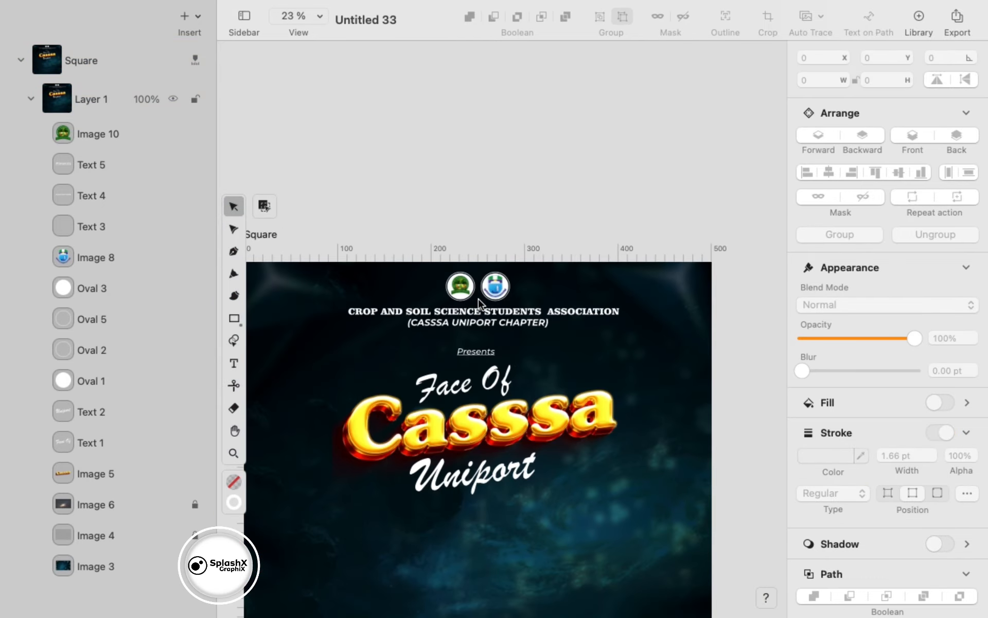
{"action": "scroll", "coordinate": [467, 316], "scroll_direction": "up", "scroll_amount": 2}
{"action": "left_click", "coordinate": [466, 316]}
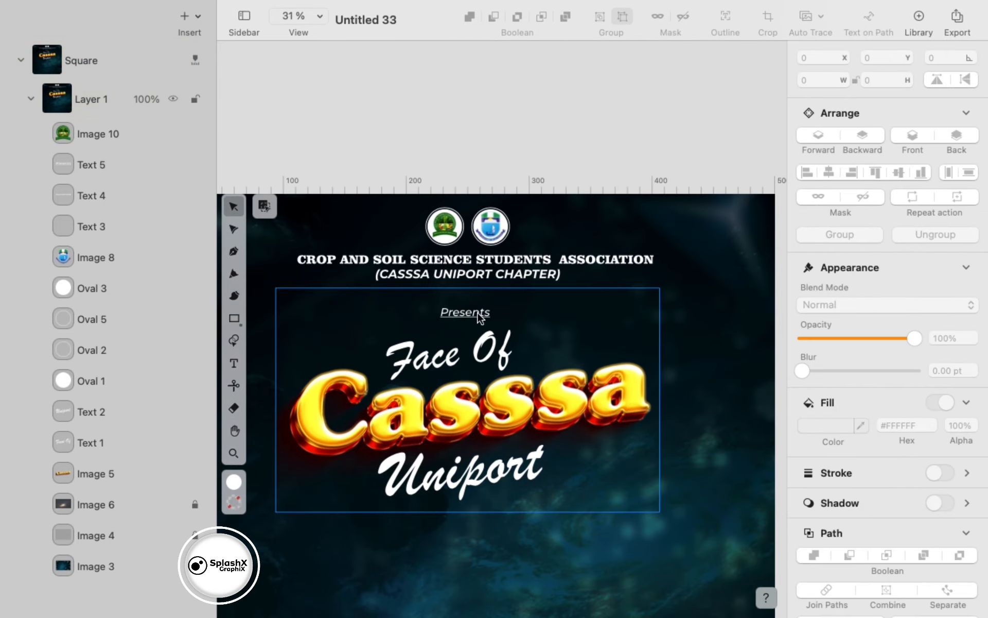
{"action": "left_click", "coordinate": [467, 317]}
{"action": "left_click", "coordinate": [540, 489]}
{"action": "scroll", "coordinate": [686, 449], "scroll_direction": "down", "scroll_amount": 5}
{"action": "scroll", "coordinate": [687, 449], "scroll_direction": "down", "scroll_amount": 2}
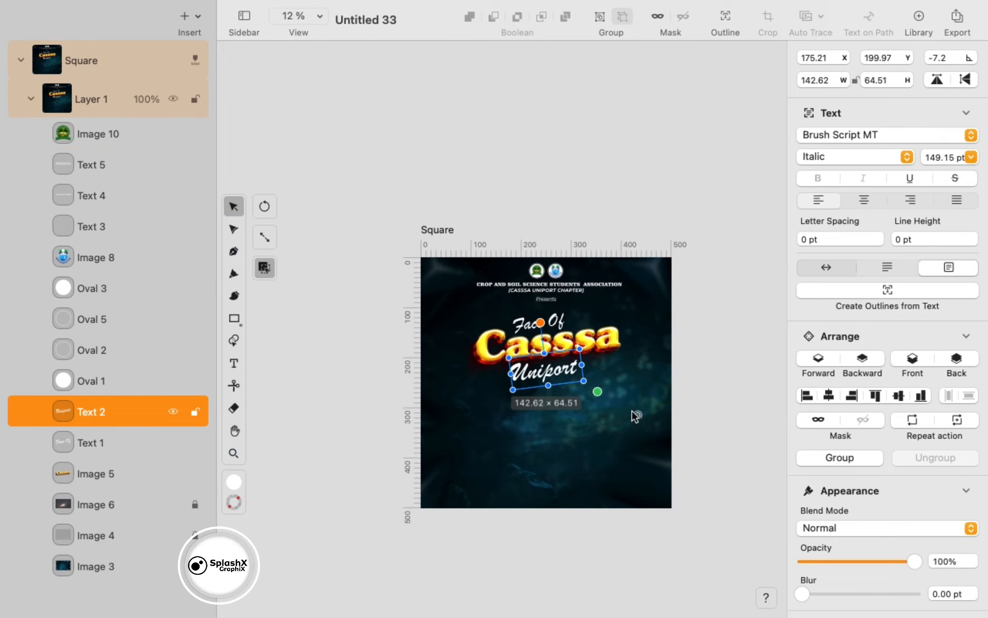
- Copy the dancing-couple picture from the file browser and paste it onto the poster
{"action": "key", "text": "super+Tab"}
{"action": "key", "text": "super+c"}
{"action": "key", "text": "super+Tab"}
{"action": "key", "text": "super+v"}
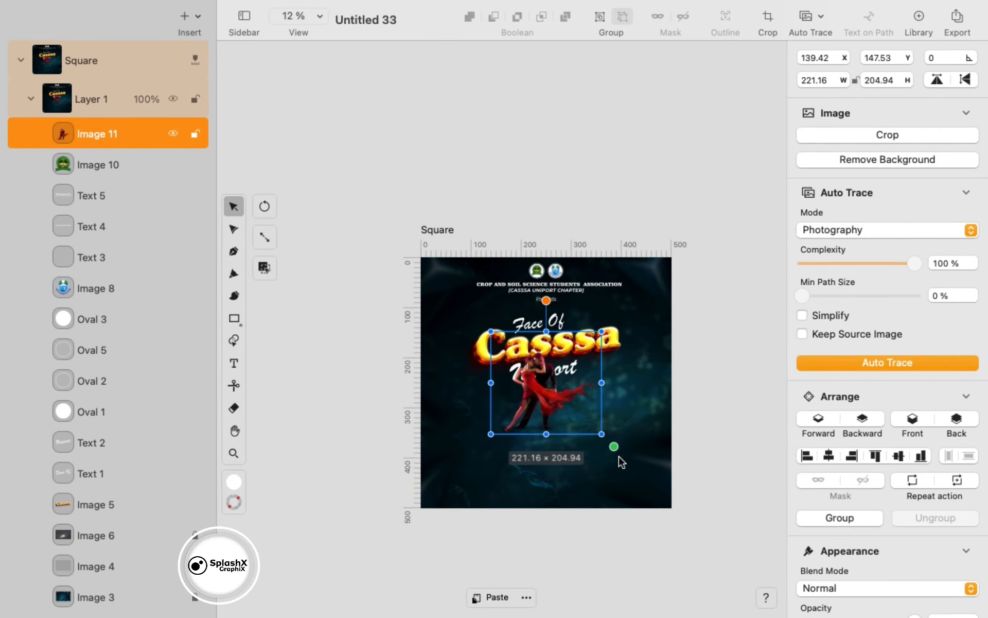
- Enlarge the dancing couple over the poster, layer it in front of the galaxy, and lock it
{"action": "left_click_drag", "start_coordinate": [616, 457], "coordinate": [723, 546]}
{"action": "left_click_drag", "start_coordinate": [528, 457], "coordinate": [549, 562]}
{"action": "left_click_drag", "start_coordinate": [463, 498], "coordinate": [453, 442]}
{"action": "left_click", "coordinate": [870, 418]}
{"action": "left_click", "coordinate": [870, 418]}
{"action": "left_click", "coordinate": [869, 418]}
{"action": "left_click", "coordinate": [870, 418]}
{"action": "left_click", "coordinate": [823, 418]}
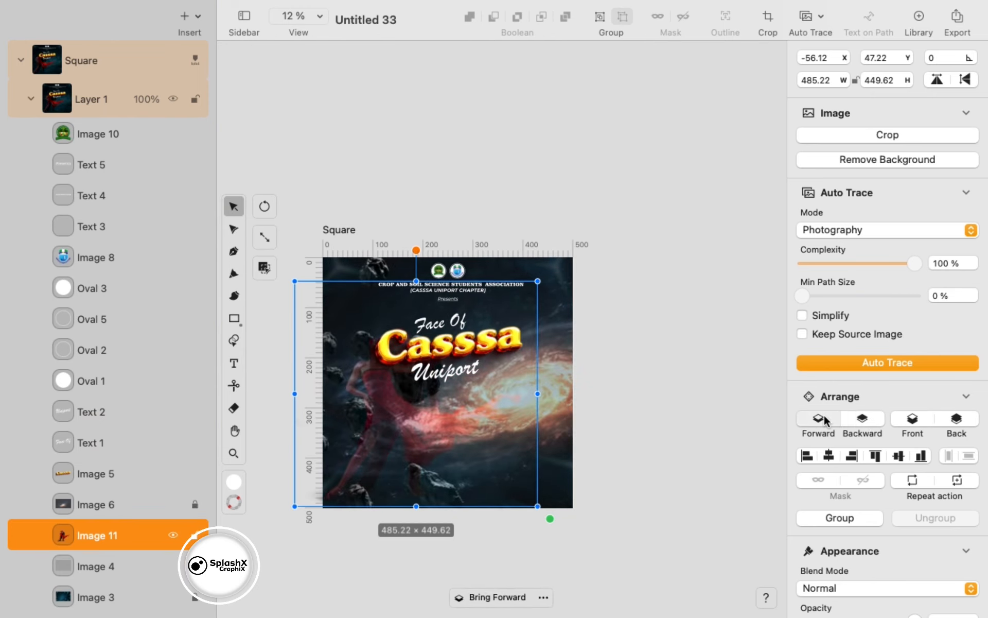
{"action": "left_click", "coordinate": [824, 418]}
{"action": "left_click", "coordinate": [824, 418]}
{"action": "left_click", "coordinate": [195, 469]}
- Shrink the title group and shift it to the right on the poster
{"action": "left_click_drag", "start_coordinate": [592, 317], "coordinate": [438, 378]}
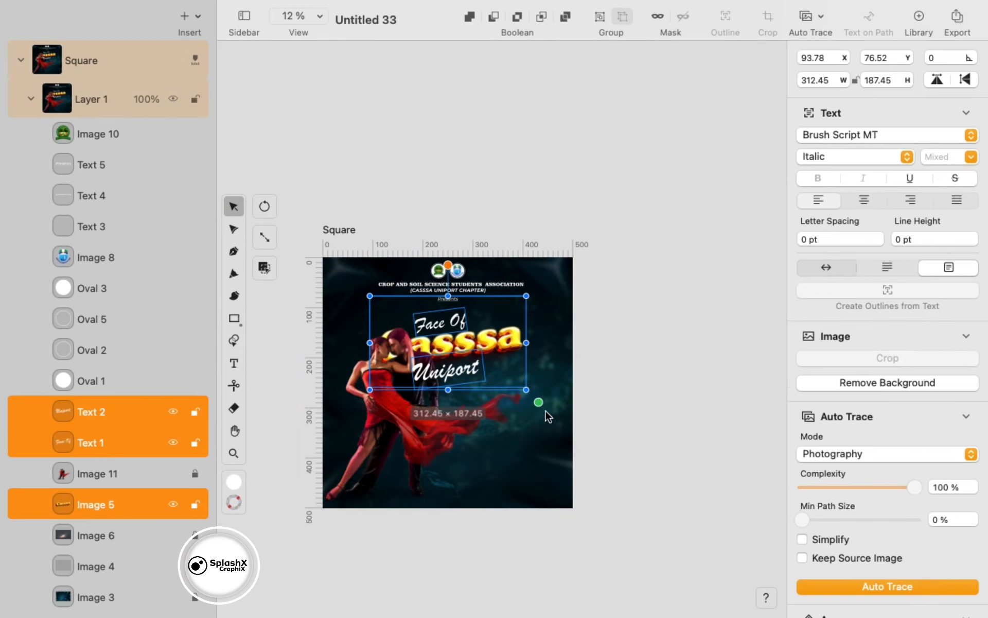
{"action": "left_click_drag", "start_coordinate": [538, 401], "coordinate": [498, 378]}
{"action": "left_click_drag", "start_coordinate": [446, 333], "coordinate": [509, 350]}
{"action": "left_click", "coordinate": [517, 443]}
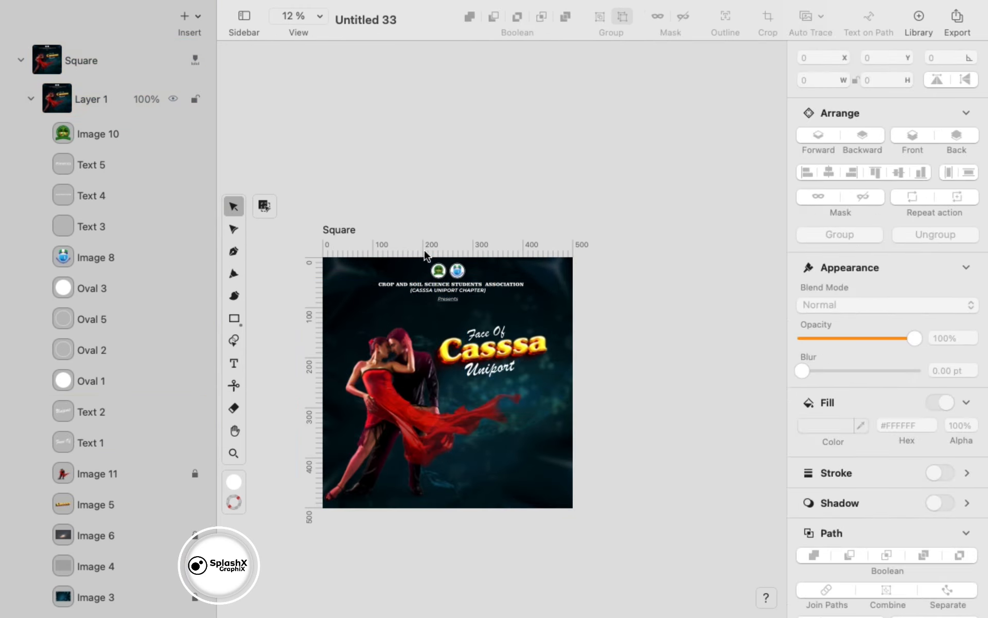
{"action": "left_click_drag", "start_coordinate": [424, 252], "coordinate": [446, 182]}
- Move the logos and header text group up near the poster's top edge
{"action": "left_click_drag", "start_coordinate": [439, 132], "coordinate": [492, 250]}
{"action": "scroll", "coordinate": [474, 214], "scroll_direction": "up", "scroll_amount": 5}
{"action": "scroll", "coordinate": [492, 250], "scroll_direction": "down", "scroll_amount": 4}
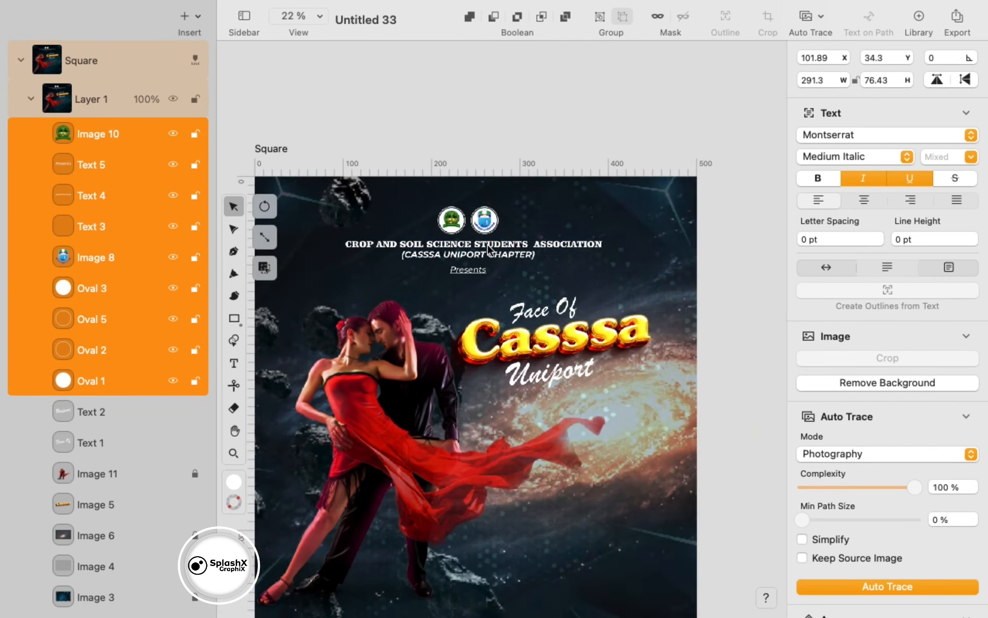
{"action": "key", "text": "Up"}
{"action": "key", "text": "Up"}
{"action": "key", "text": "Up"}
{"action": "key", "text": "Up"}
{"action": "key", "text": "Up"}
{"action": "key", "text": "Up"}
{"action": "key", "text": "Up"}
{"action": "key", "text": "Up"}
{"action": "key", "text": "Up"}
{"action": "scroll", "coordinate": [492, 247], "scroll_direction": "up", "scroll_amount": 5}
{"action": "left_click_drag", "start_coordinate": [502, 272], "coordinate": [503, 265]}
{"action": "scroll", "coordinate": [567, 337], "scroll_direction": "down", "scroll_amount": 5}
{"action": "left_click", "coordinate": [555, 338]}
- Remove the underline from the Presents text
{"action": "left_click", "coordinate": [512, 310]}
{"action": "left_click", "coordinate": [909, 178]}
{"action": "left_click", "coordinate": [677, 212]}
{"action": "left_click", "coordinate": [513, 311]}
{"action": "left_click", "coordinate": [587, 403]}
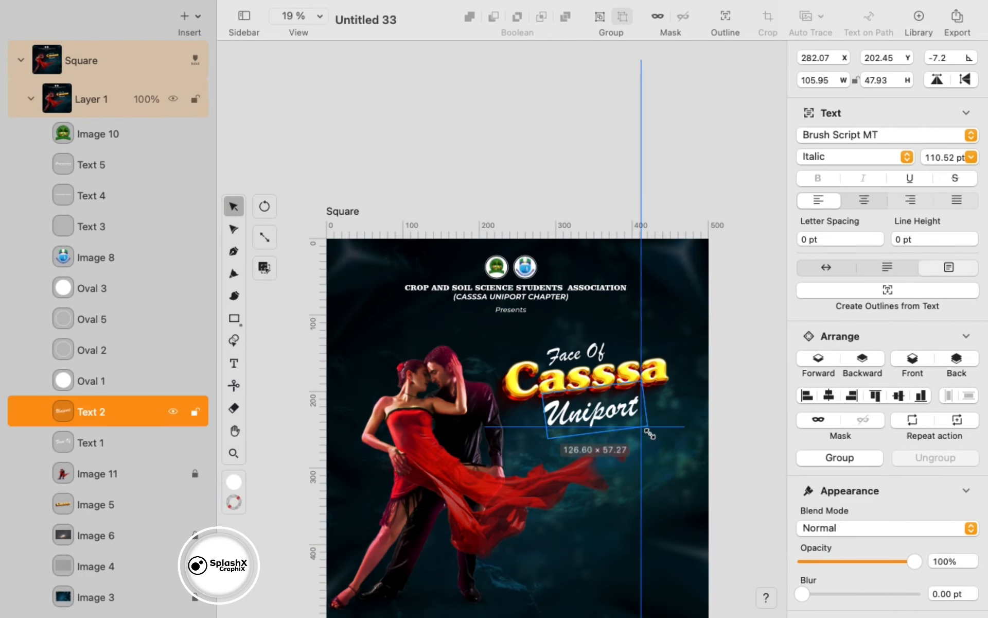
{"action": "left_click", "coordinate": [646, 415]}
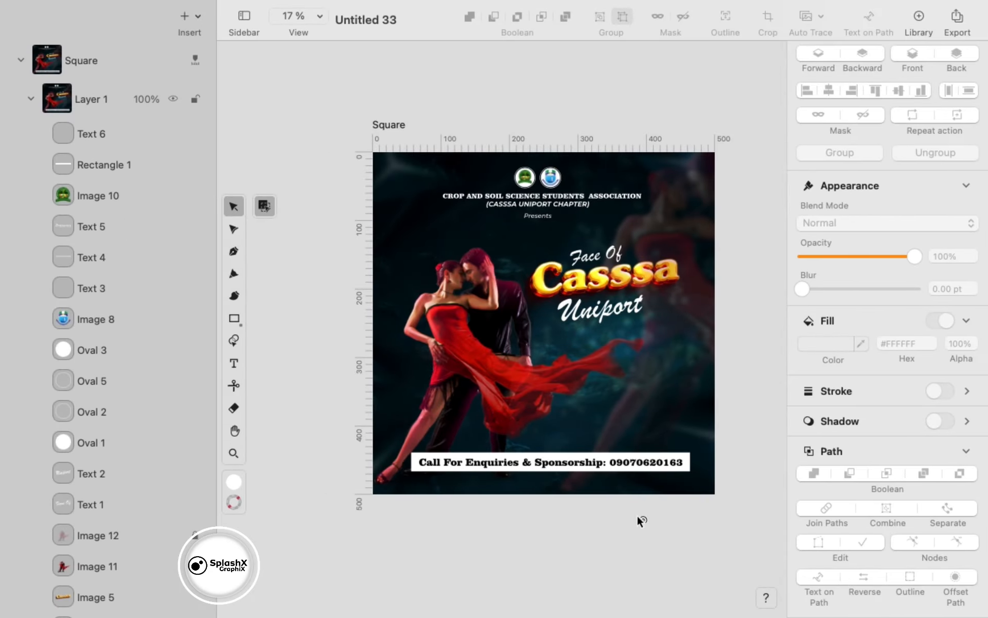
- Paste the gold silk image, crop its top and bottom, and stretch it across the poster's top
{"action": "key", "text": "super+v"}
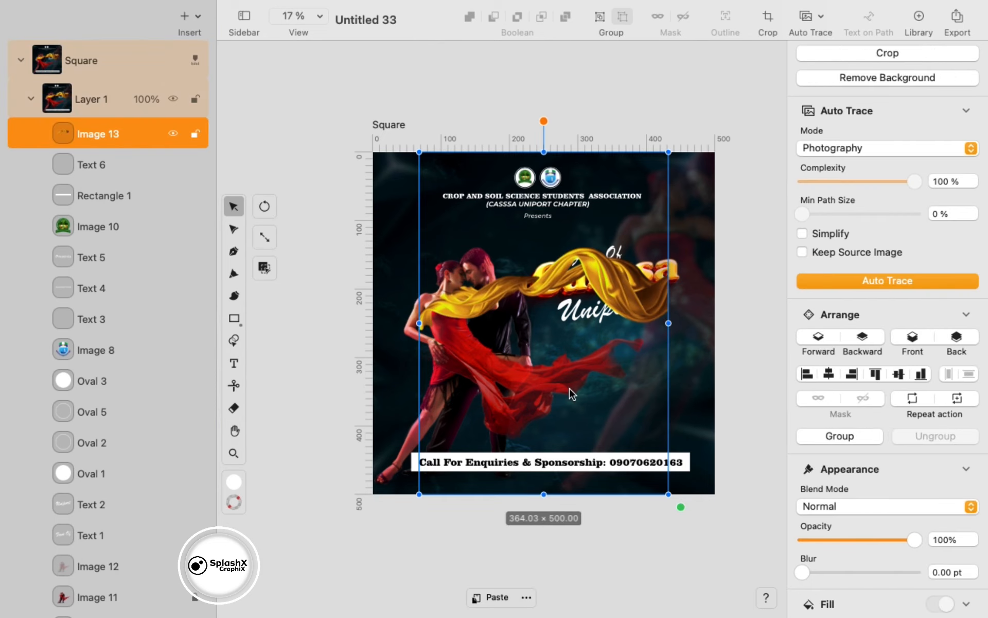
{"action": "left_click", "coordinate": [887, 52]}
{"action": "left_click_drag", "start_coordinate": [668, 151], "coordinate": [670, 250]}
{"action": "left_click_drag", "start_coordinate": [668, 492], "coordinate": [671, 334]}
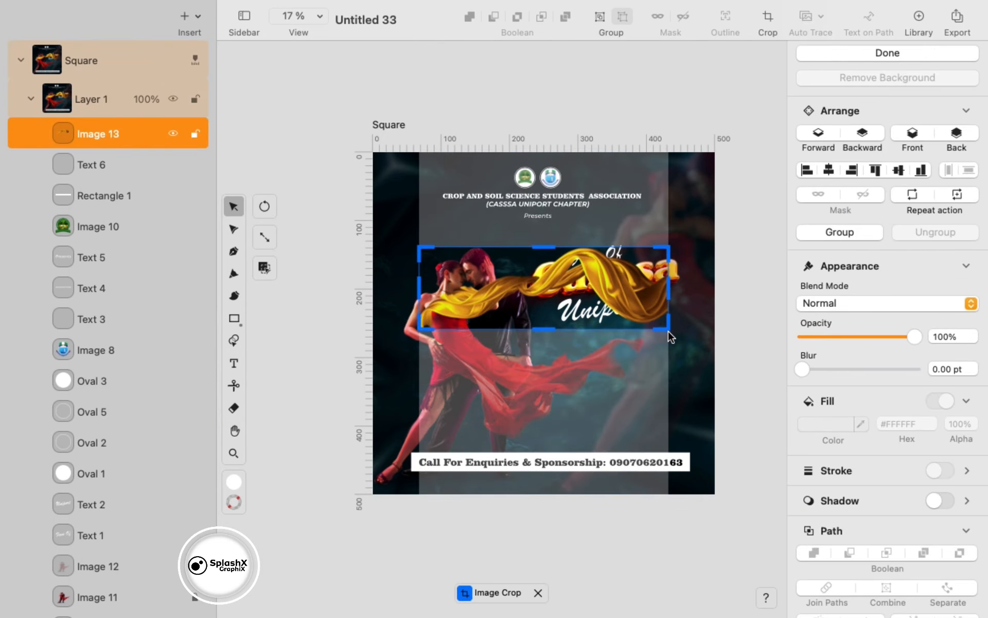
{"action": "key", "text": "Return"}
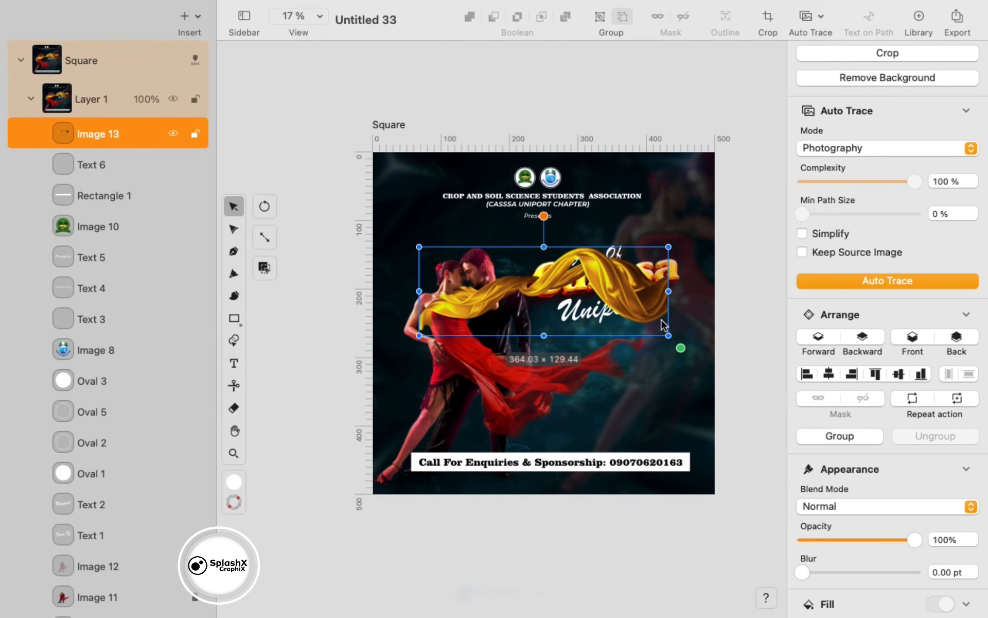
{"action": "left_click_drag", "start_coordinate": [768, 406], "coordinate": [916, 467]}
{"action": "left_click_drag", "start_coordinate": [686, 355], "coordinate": [528, 163]}
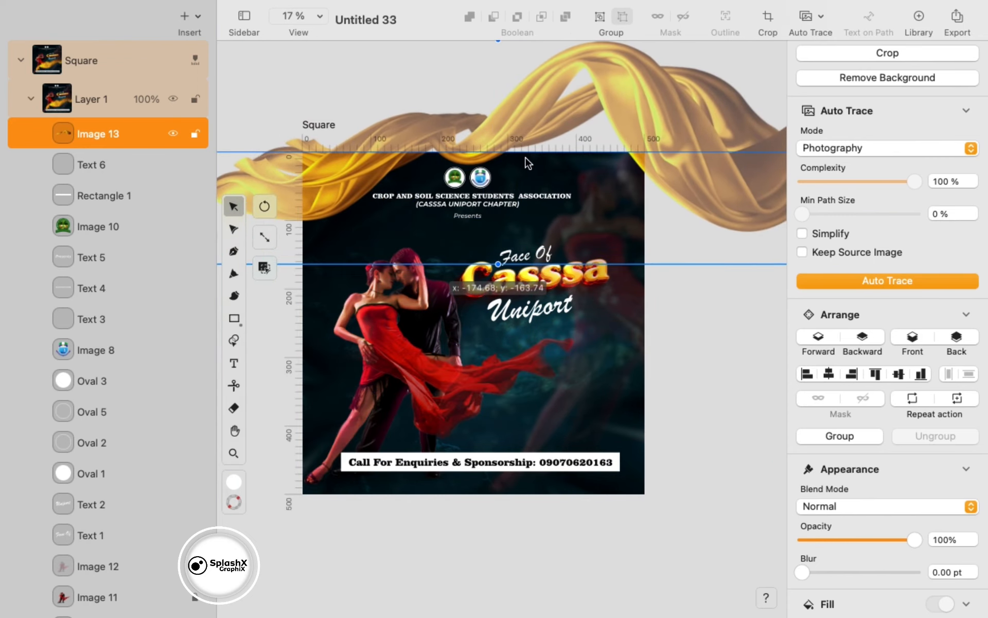
- Duplicate the silk, flip it horizontally, tilt it about -18.69°, and lay it along the bottom
{"action": "key", "text": "super+d"}
{"action": "scroll", "coordinate": [673, 319], "scroll_direction": "down", "scroll_amount": 2}
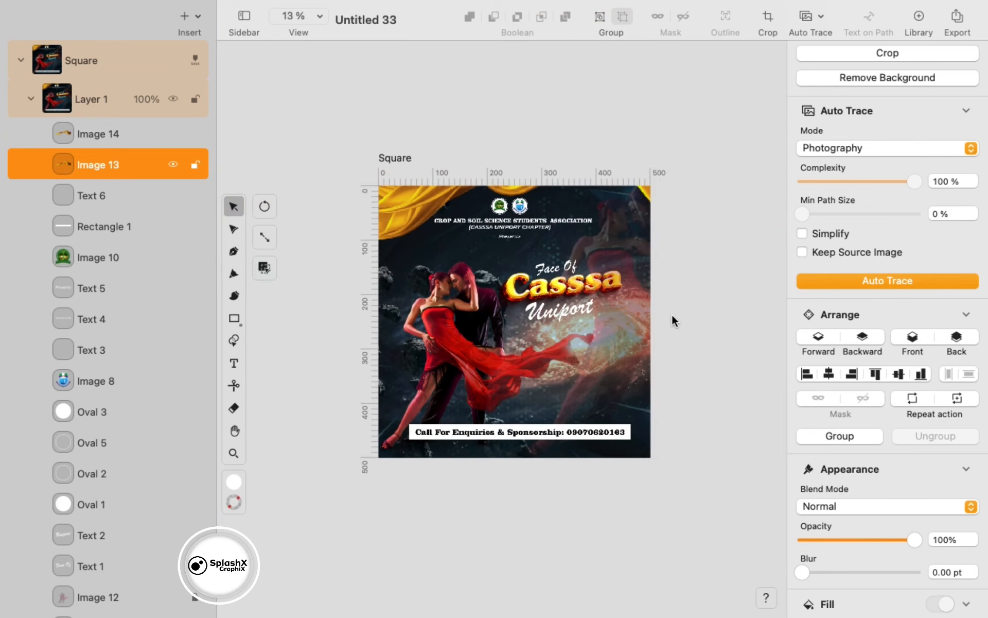
{"action": "scroll", "coordinate": [672, 320], "scroll_direction": "down", "scroll_amount": 1}
{"action": "left_click_drag", "start_coordinate": [563, 202], "coordinate": [521, 466]}
{"action": "scroll", "coordinate": [828, 383], "scroll_direction": "up", "scroll_amount": 3}
{"action": "left_click", "coordinate": [942, 107]}
{"action": "left_click", "coordinate": [937, 80]}
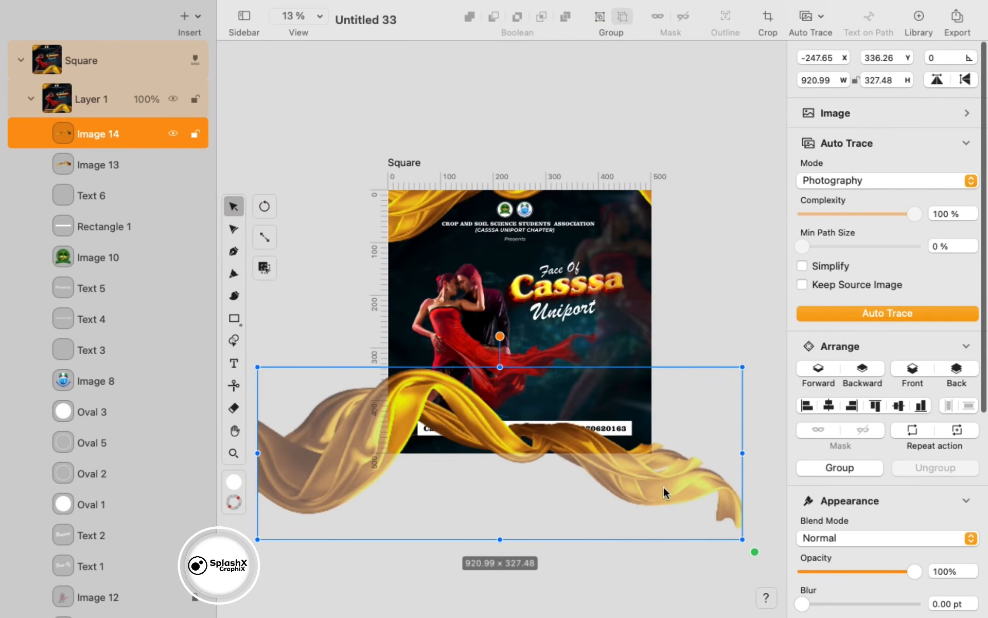
{"action": "left_click_drag", "start_coordinate": [664, 496], "coordinate": [629, 487]}
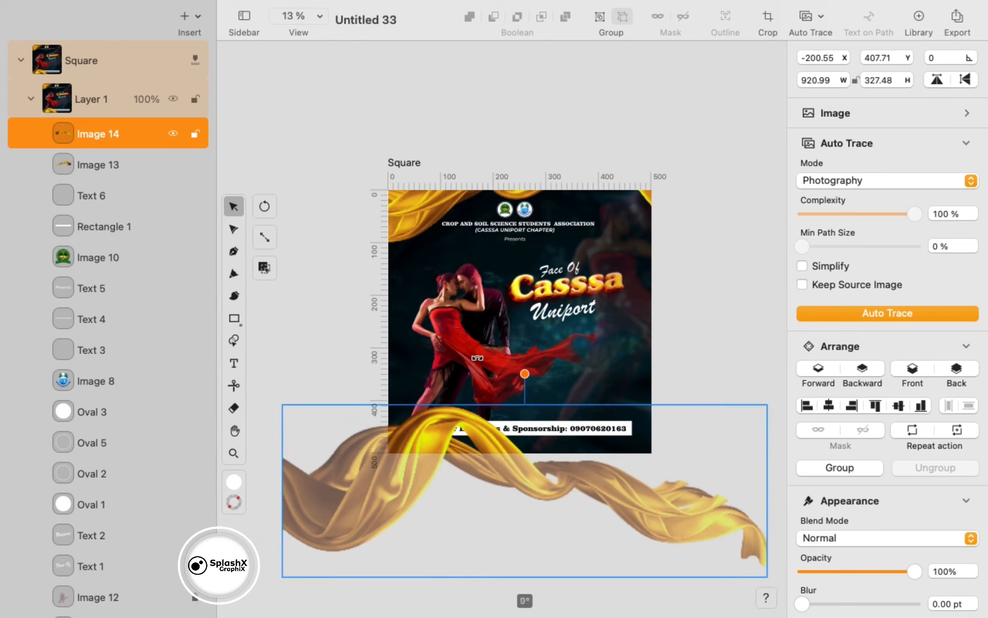
{"action": "left_click_drag", "start_coordinate": [477, 357], "coordinate": [474, 349]}
{"action": "mouse_move", "coordinate": [610, 472]}
{"action": "left_mouse_down"}
{"action": "mouse_move", "coordinate": [567, 455]}
{"action": "mouse_move", "coordinate": [596, 459]}
{"action": "left_mouse_up"}
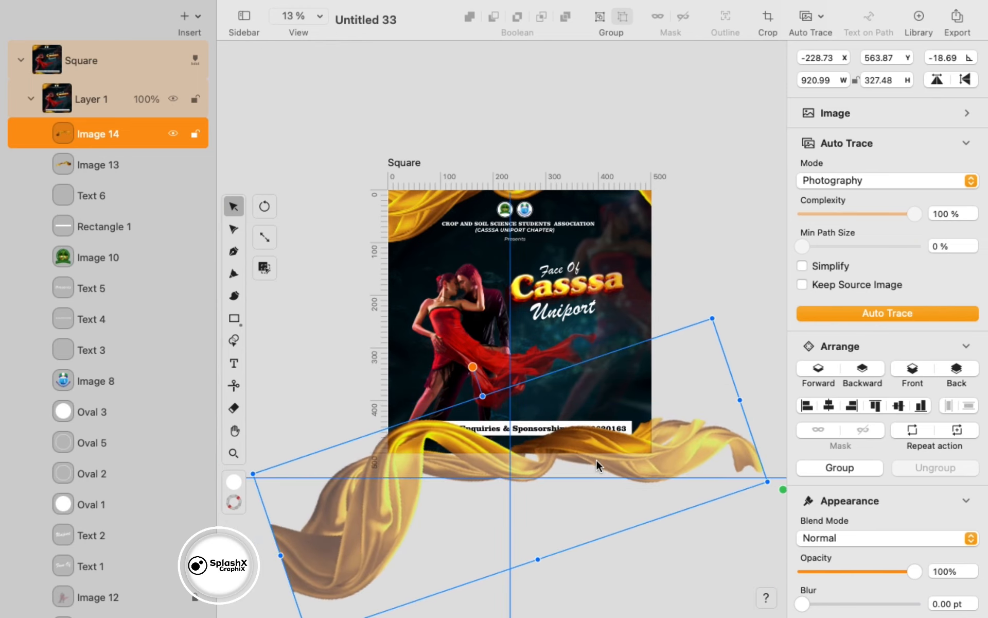
- Layer the bottom silk just above the background and open the PNG export preview
{"action": "left_click", "coordinate": [862, 370]}
{"action": "left_click", "coordinate": [957, 368]}
{"action": "left_click", "coordinate": [819, 368]}
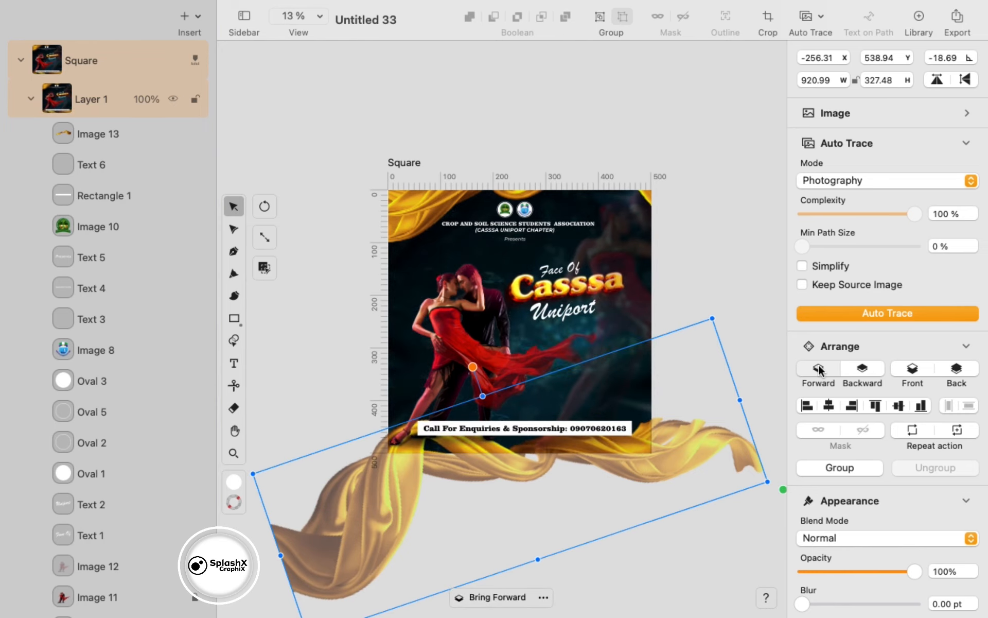
{"action": "left_click", "coordinate": [721, 547]}
{"action": "left_click", "coordinate": [956, 18]}
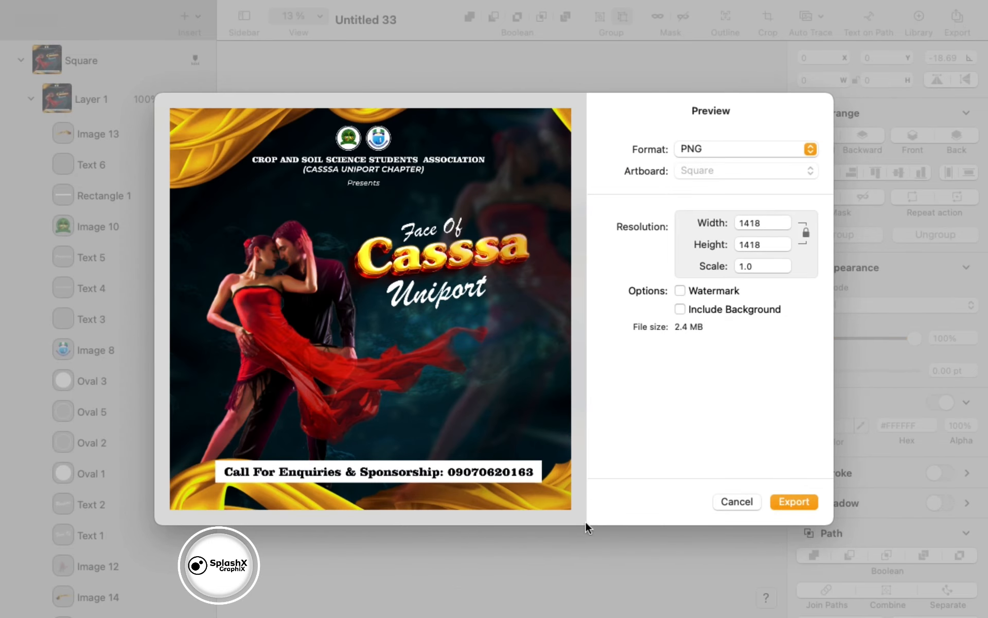
- Shift the top gold silk slightly left, blur it about 32 pt, and check the export preview
{"action": "left_click", "coordinate": [737, 502]}
{"action": "left_click", "coordinate": [635, 439]}
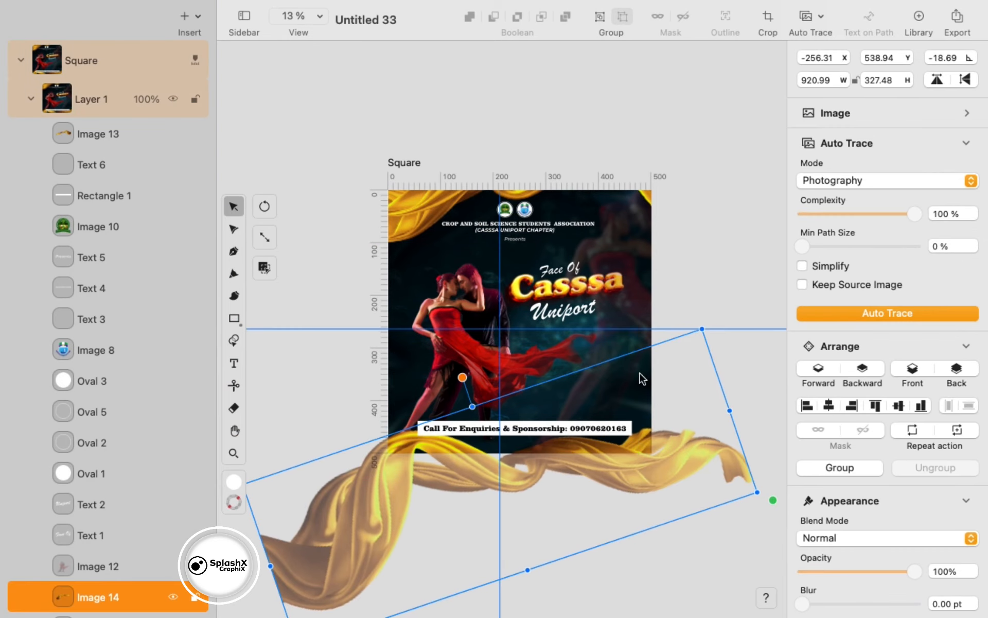
{"action": "mouse_move", "coordinate": [631, 194]}
{"action": "left_mouse_down"}
{"action": "mouse_move", "coordinate": [632, 186]}
{"action": "mouse_move", "coordinate": [619, 194]}
{"action": "left_mouse_up"}
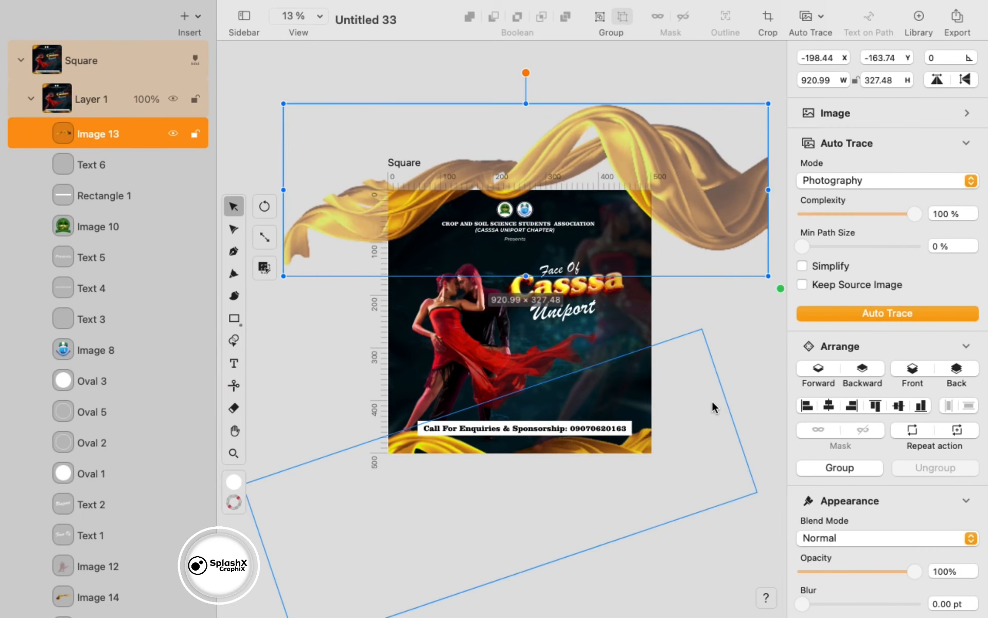
{"action": "left_click_drag", "start_coordinate": [802, 604], "coordinate": [806, 605]}
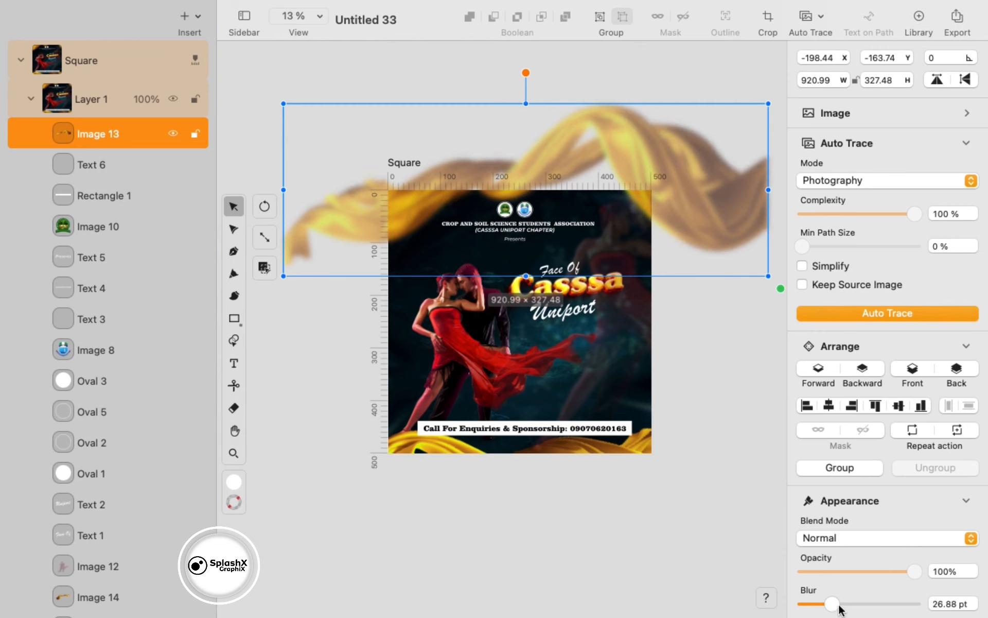
{"action": "left_click", "coordinate": [956, 18]}
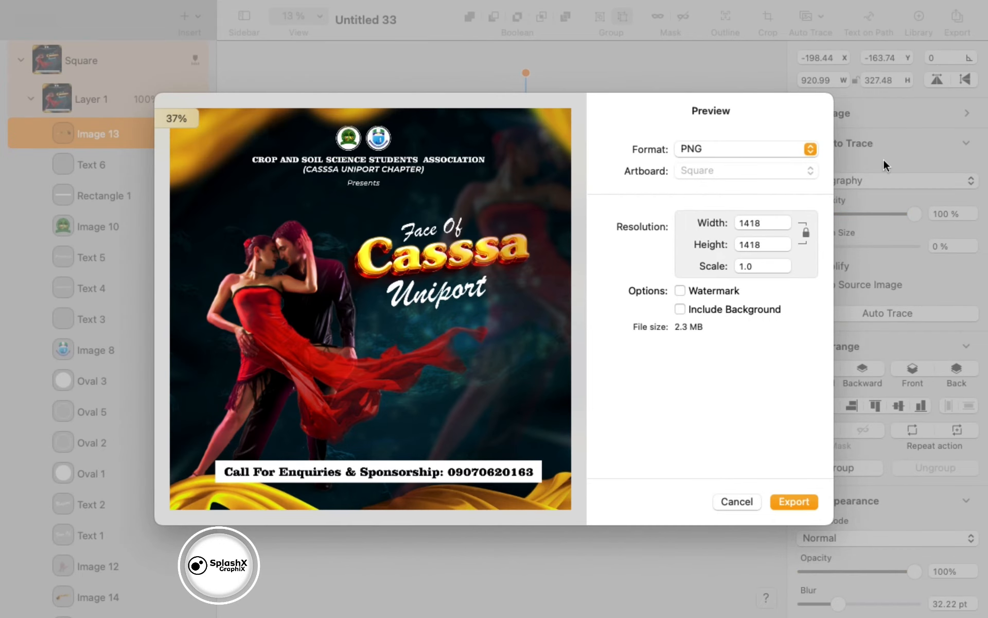
{"action": "left_click", "coordinate": [721, 498]}
{"action": "key", "text": "super+z"}
- Enlarge the Presents text and shift it left
{"action": "left_click", "coordinate": [594, 502]}
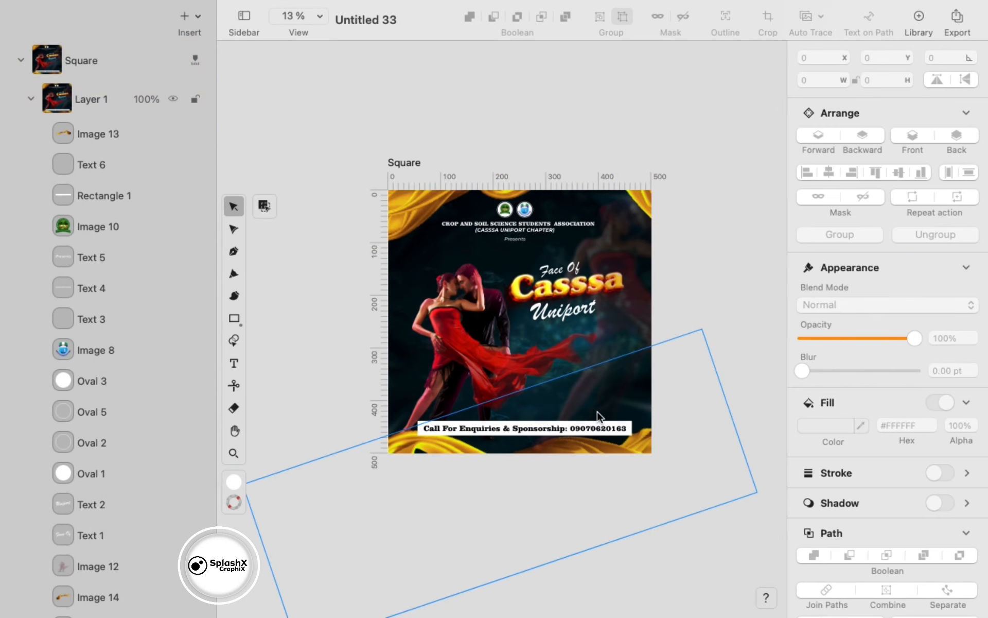
{"action": "scroll", "coordinate": [536, 256], "scroll_direction": "up", "scroll_amount": 5}
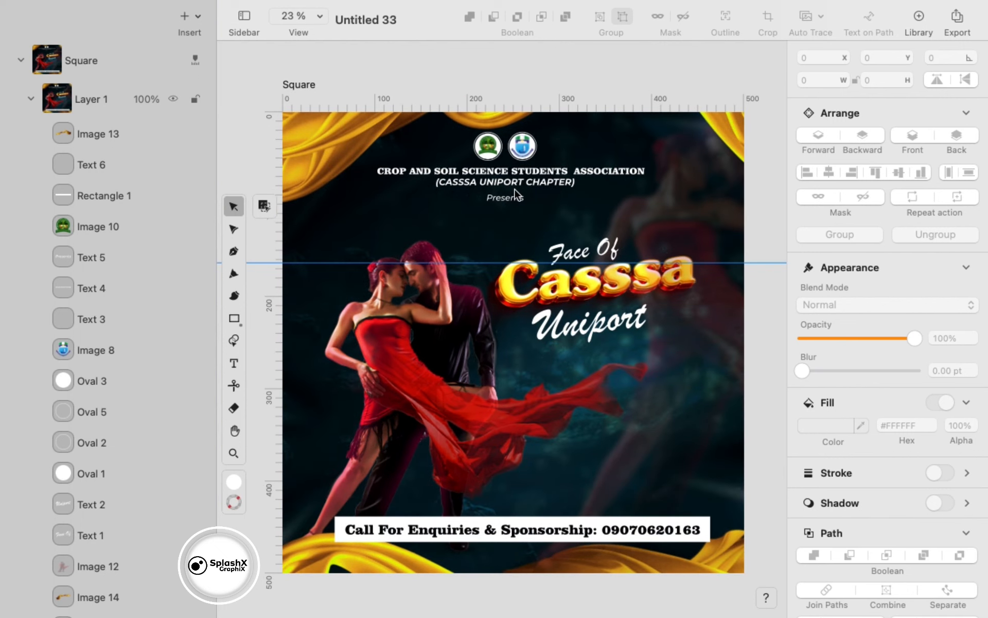
{"action": "left_click", "coordinate": [359, 180]}
{"action": "left_click", "coordinate": [494, 197]}
{"action": "mouse_move", "coordinate": [537, 217]}
{"action": "left_mouse_down"}
{"action": "mouse_move", "coordinate": [558, 225]}
{"action": "mouse_move", "coordinate": [515, 208]}
{"action": "mouse_move", "coordinate": [518, 221]}
{"action": "left_mouse_up"}
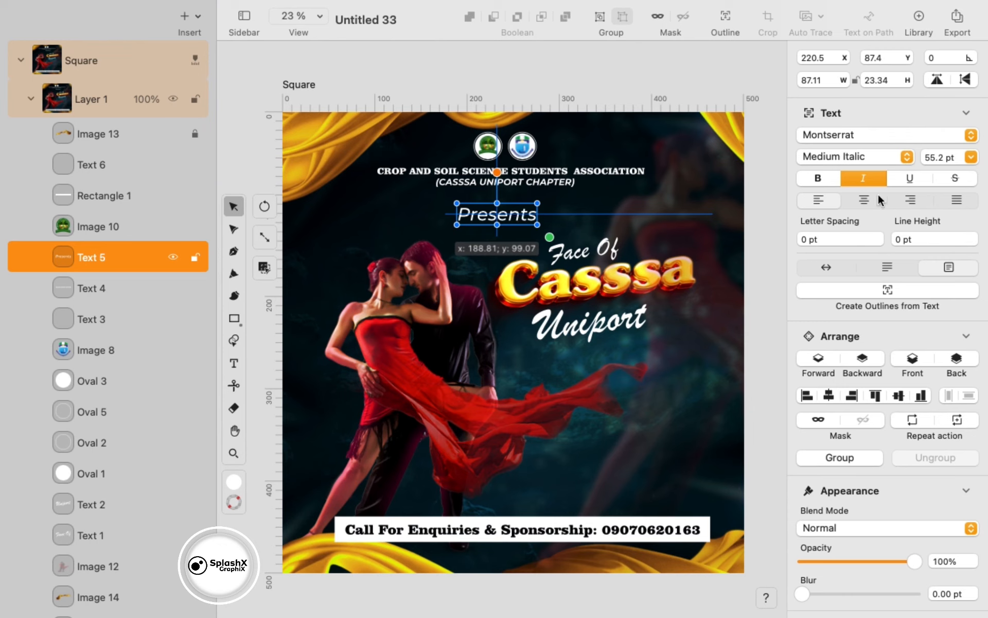
- Set Presents in Brush Script MT, comparing it against the previous font
{"action": "left_click", "coordinate": [970, 135]}
{"action": "left_click", "coordinate": [942, 159]}
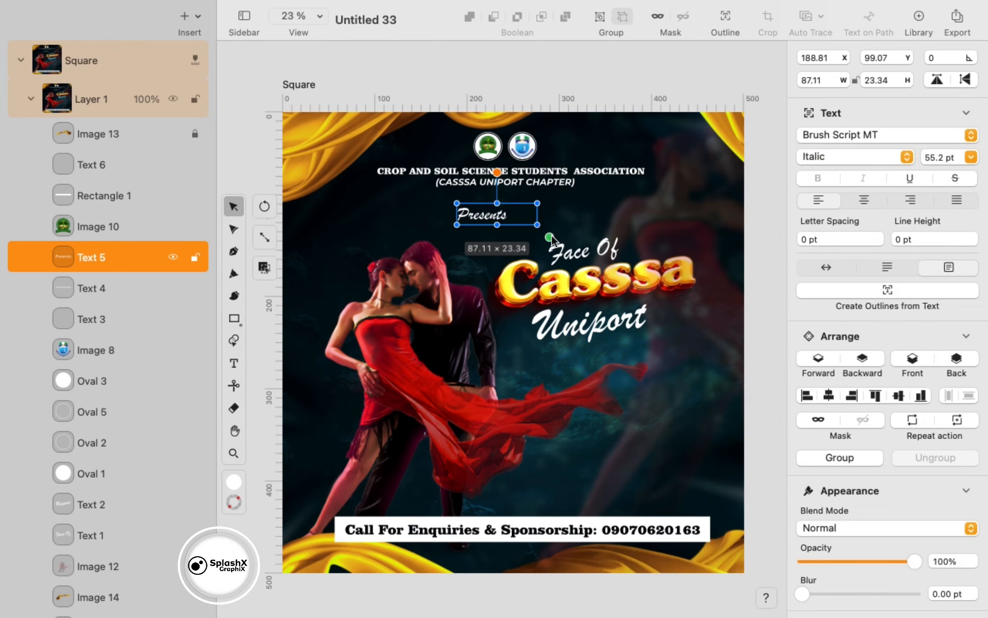
{"action": "key", "text": "super+z"}
{"action": "key", "text": "super+shift+z"}
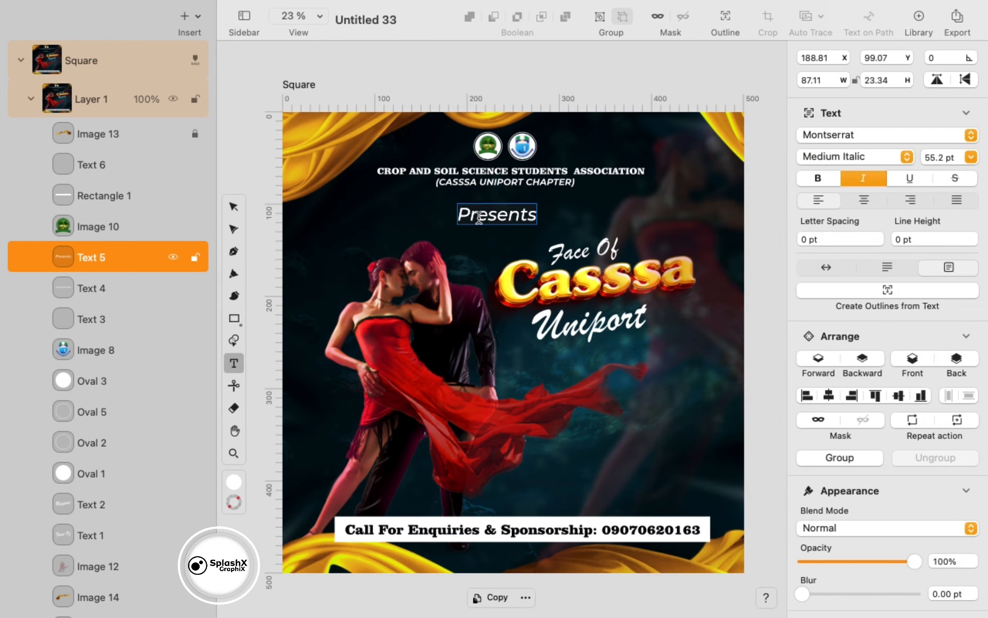
{"action": "key", "text": "super+z"}
{"action": "key", "text": "super+shift+z"}
- Fit the Presents box to its text, move it under the chapter line, and paste a copy
{"action": "left_click", "coordinate": [576, 253]}
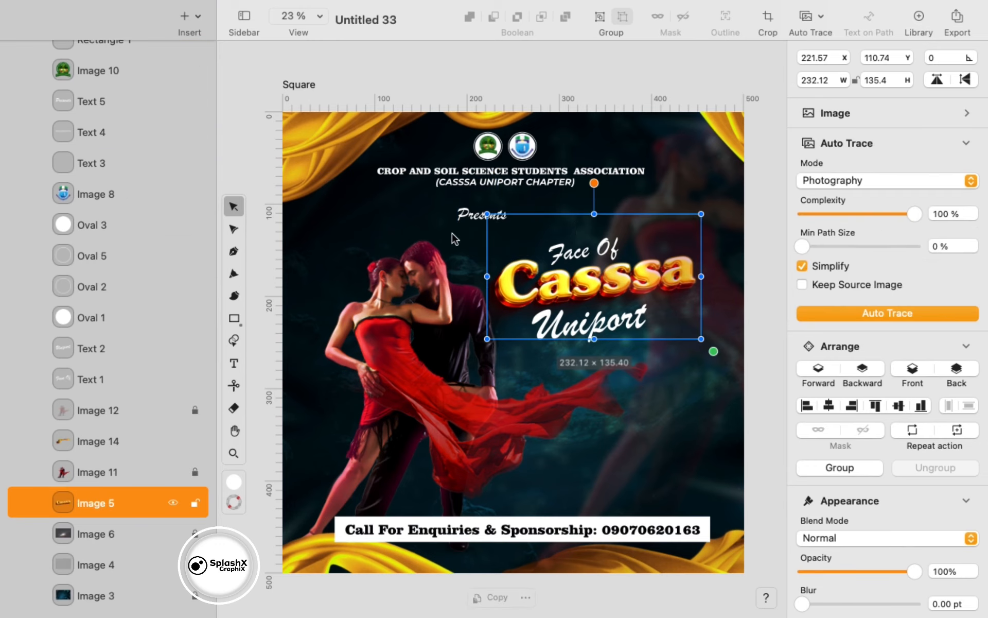
{"action": "left_click", "coordinate": [479, 215]}
{"action": "left_click", "coordinate": [823, 263]}
{"action": "left_click_drag", "start_coordinate": [506, 213], "coordinate": [529, 490]}
{"action": "key", "text": "super+v"}
- Retype the pasted copy as 'Coming in November,' in a one-line auto-width box
{"action": "double_click", "coordinate": [529, 490]}
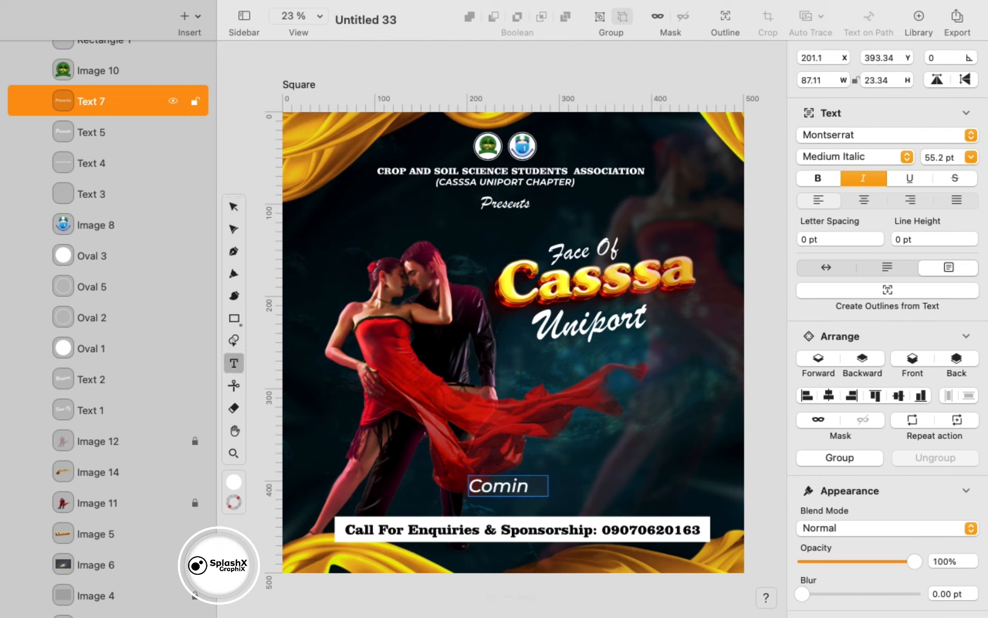
{"action": "type", "text": "Coming in November"}
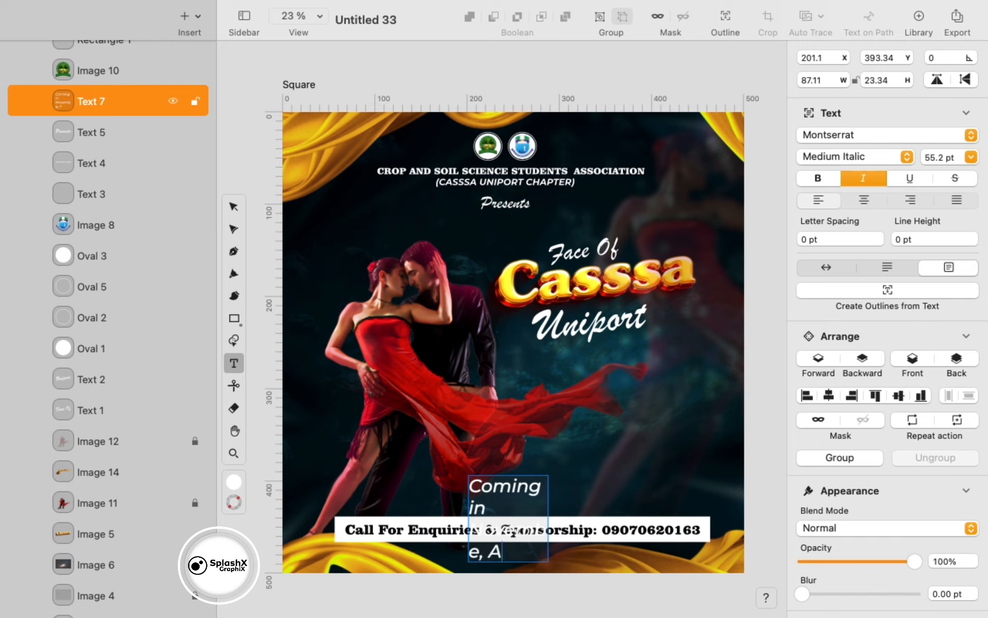
{"action": "left_click", "coordinate": [825, 266]}
{"action": "type", "text": ","}
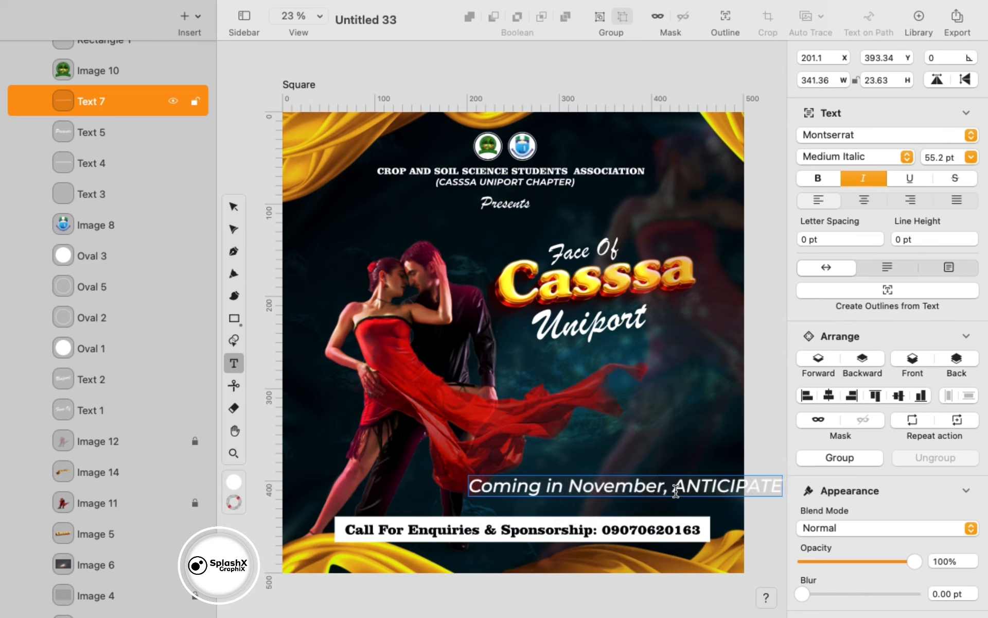
{"action": "key", "text": "Escape"}
- Place the Coming in November line above the banner, shrink it, and make it ExtraBold Italic
{"action": "left_click_drag", "start_coordinate": [700, 488], "coordinate": [581, 499]}
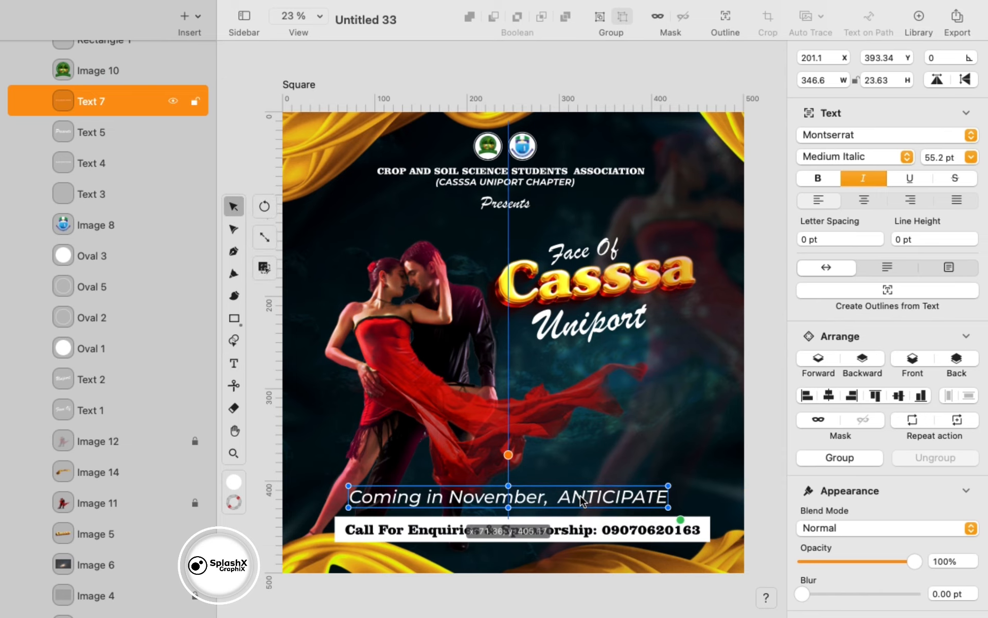
{"action": "left_click_drag", "start_coordinate": [678, 517], "coordinate": [576, 498]}
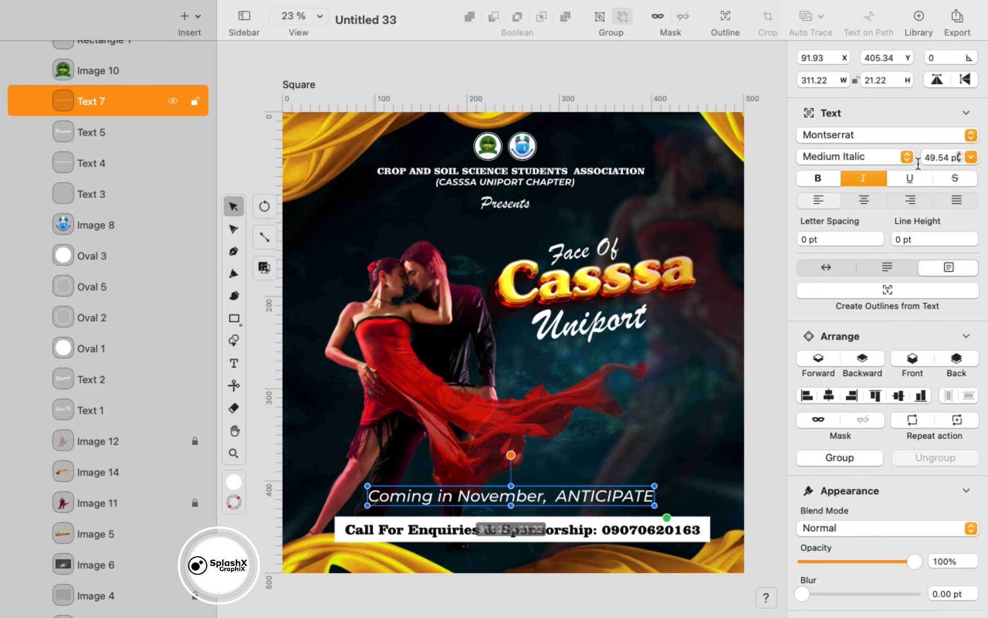
{"action": "left_click", "coordinate": [875, 157]}
{"action": "left_click", "coordinate": [875, 378]}
{"action": "left_click", "coordinate": [833, 267]}
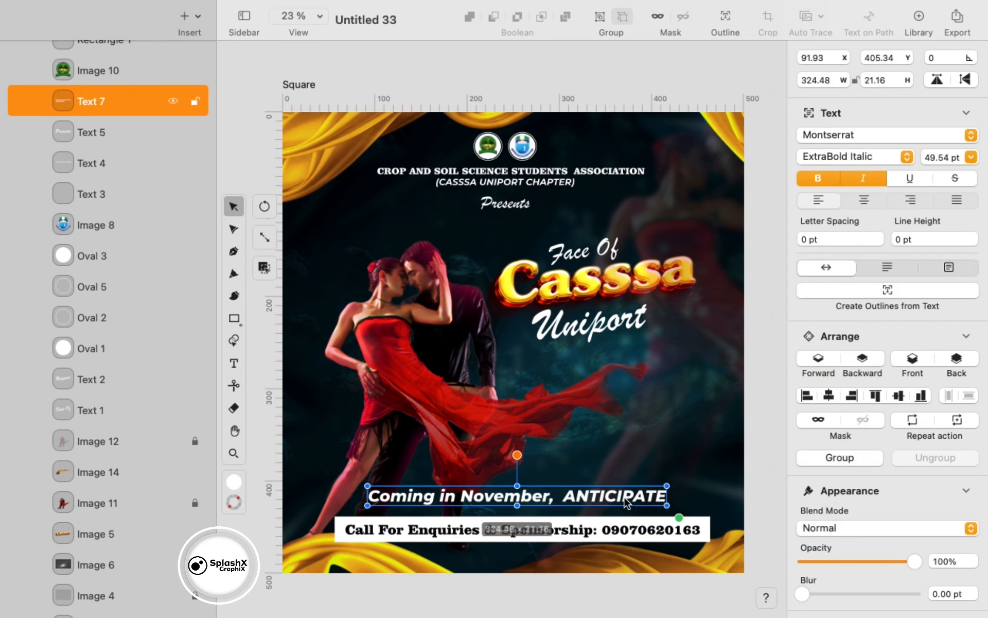
{"action": "left_click", "coordinate": [664, 534]}
- Lock the lower gold silk border image
{"action": "left_click", "coordinate": [172, 472]}
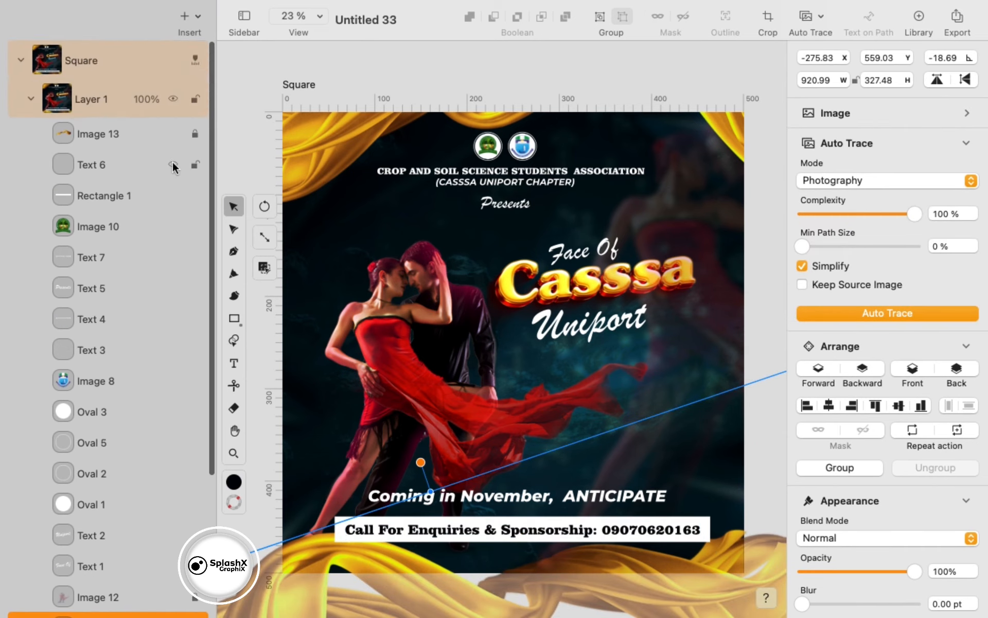
{"action": "scroll", "coordinate": [172, 160], "scroll_direction": "down", "scroll_amount": 5}
{"action": "left_click", "coordinate": [195, 441]}
- Move the enquiries banner and Coming in November line down, centred on the poster
{"action": "left_click_drag", "start_coordinate": [322, 524], "coordinate": [574, 553]}
{"action": "left_click_drag", "start_coordinate": [584, 534], "coordinate": [575, 547]}
{"action": "left_click_drag", "start_coordinate": [594, 499], "coordinate": [588, 514]}
{"action": "left_click", "coordinate": [617, 562]}
{"action": "left_click", "coordinate": [631, 539]}
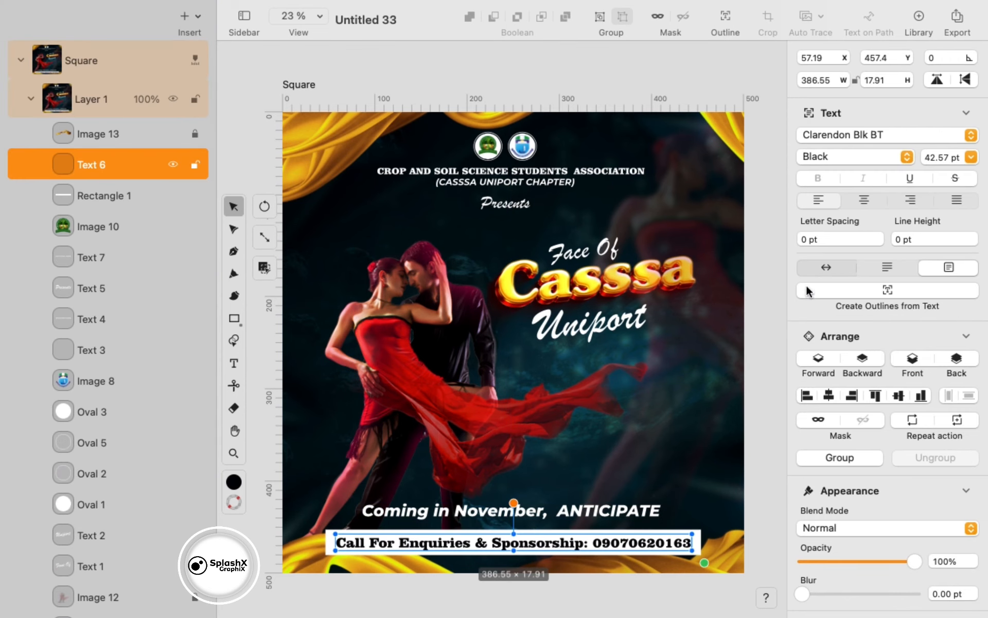
{"action": "left_click", "coordinate": [535, 511]}
{"action": "scroll", "coordinate": [534, 511], "scroll_direction": "up", "scroll_amount": 4}
{"action": "mouse_move", "coordinate": [488, 515]}
{"action": "left_mouse_down"}
{"action": "mouse_move", "coordinate": [488, 531]}
{"action": "mouse_move", "coordinate": [488, 497]}
{"action": "mouse_move", "coordinate": [488, 508]}
{"action": "left_mouse_up"}
{"action": "scroll", "coordinate": [488, 508], "scroll_direction": "down", "scroll_amount": 4}
- Enlarge the Face Of Casssa Uniport title group
{"action": "left_click_drag", "start_coordinate": [733, 351], "coordinate": [524, 198]}
{"action": "left_click_drag", "start_coordinate": [706, 361], "coordinate": [627, 293]}
{"action": "scroll", "coordinate": [149, 355], "scroll_direction": "down", "scroll_amount": 5}
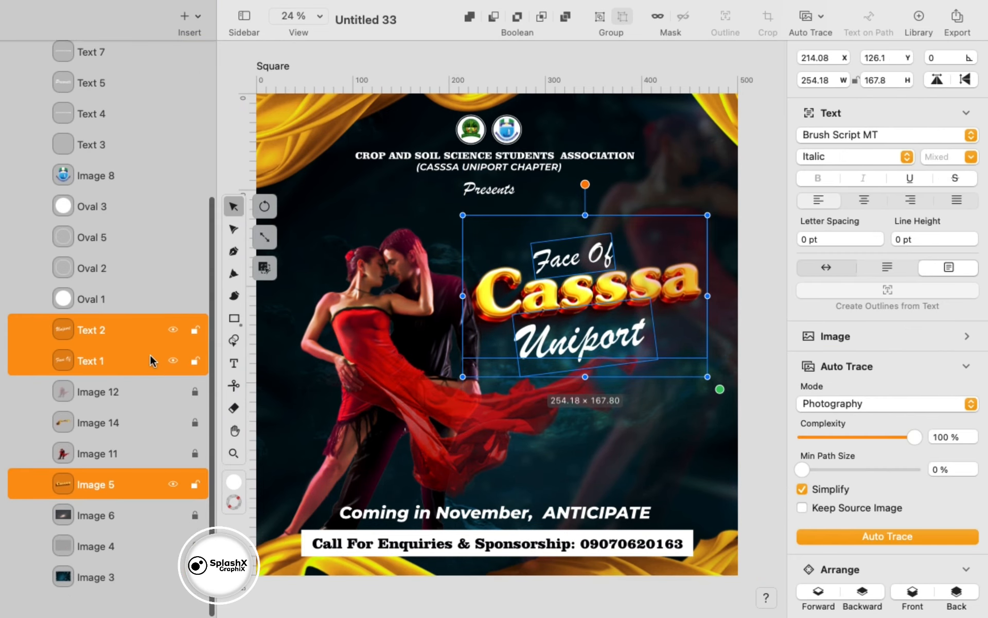
- Bring the dancing couple forward one level and nudge it left and down
{"action": "left_click", "coordinate": [97, 471]}
{"action": "left_click_drag", "start_coordinate": [385, 370], "coordinate": [404, 373]}
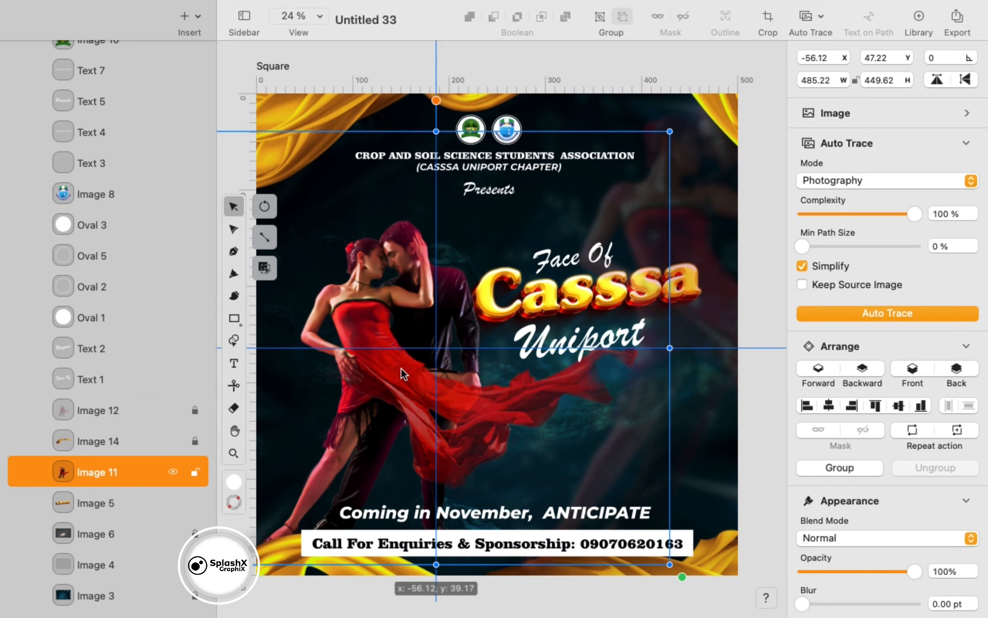
{"action": "left_click", "coordinate": [819, 371]}
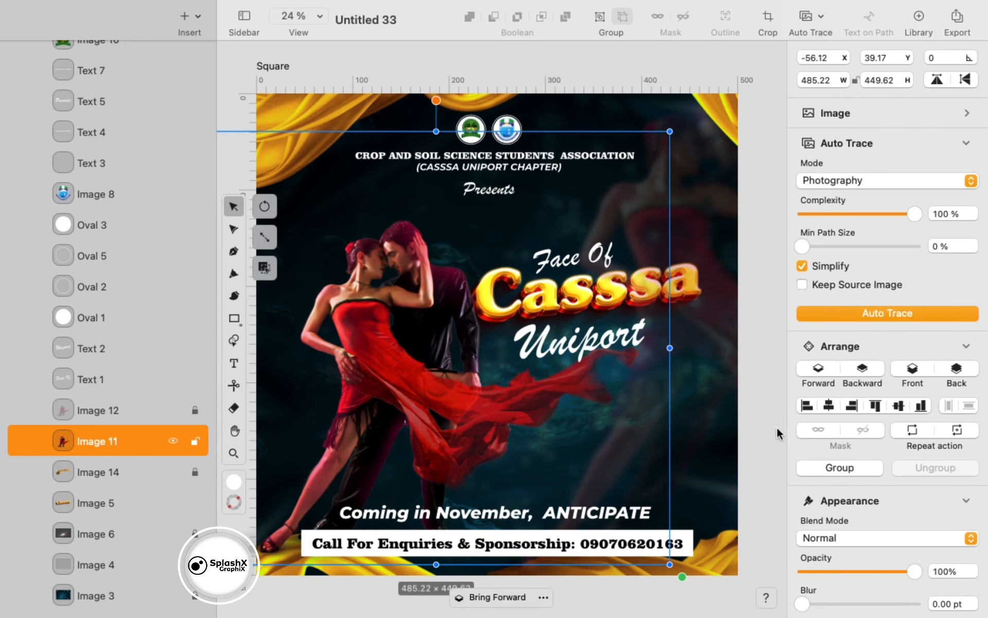
{"action": "left_click_drag", "start_coordinate": [591, 443], "coordinate": [578, 450]}
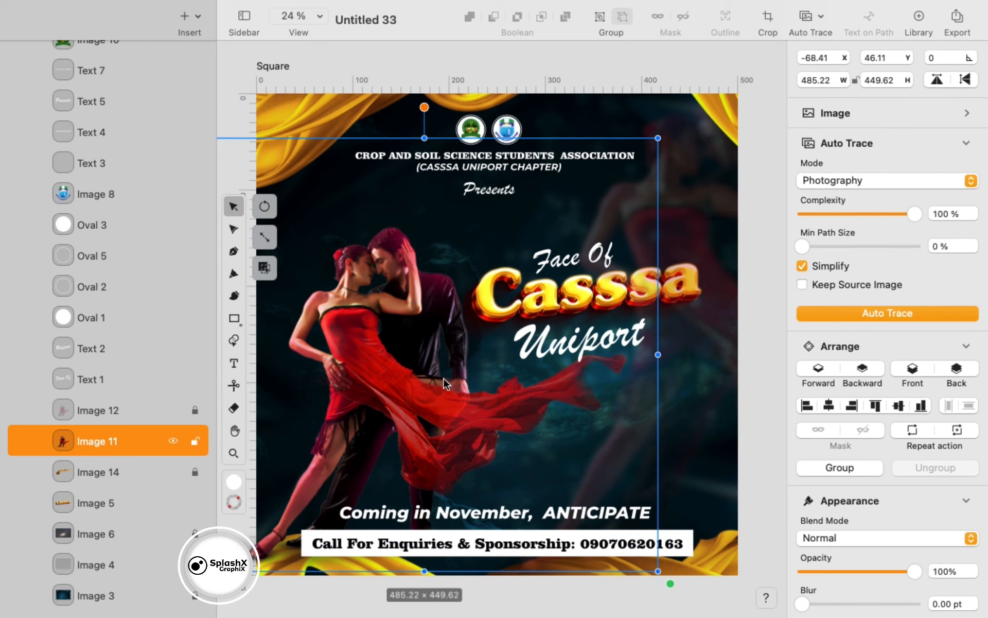
{"action": "left_click", "coordinate": [703, 374]}
- Raise the title about 29 px and move the faded dancers layer below the title image
{"action": "left_click_drag", "start_coordinate": [725, 213], "coordinate": [566, 343]}
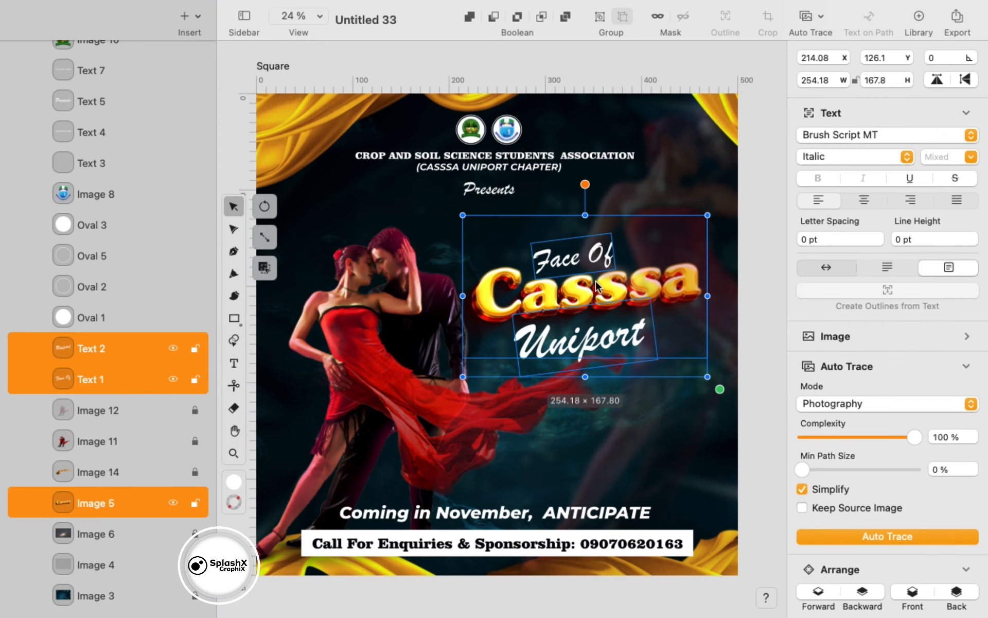
{"action": "left_click_drag", "start_coordinate": [595, 288], "coordinate": [595, 274]}
{"action": "left_click", "coordinate": [713, 375]}
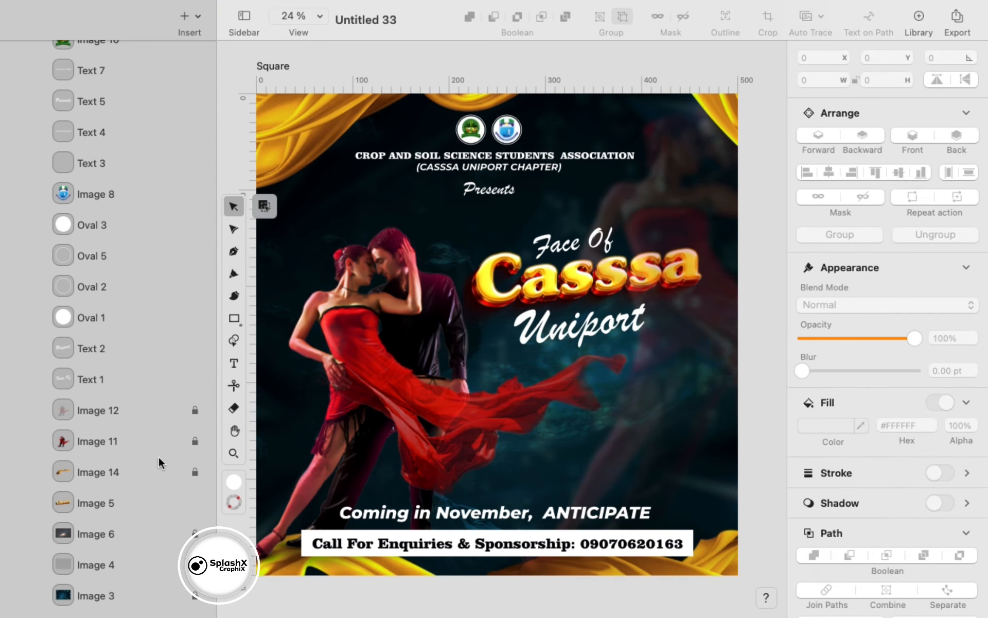
{"action": "left_click", "coordinate": [163, 502]}
{"action": "left_click", "coordinate": [195, 411]}
{"action": "left_click_drag", "start_coordinate": [124, 414], "coordinate": [110, 520]}
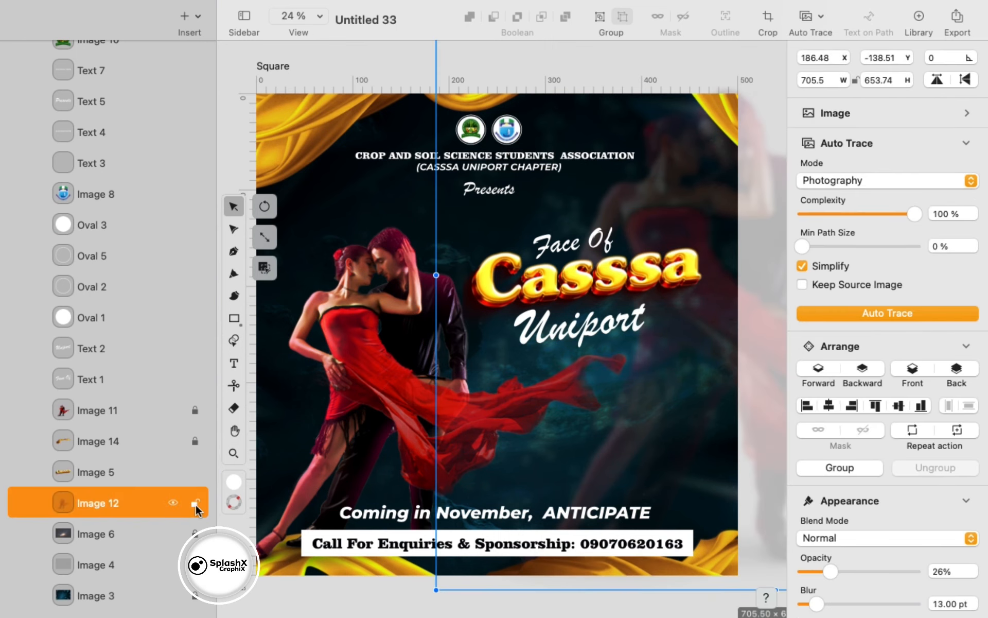
{"action": "left_click", "coordinate": [642, 389]}
- Nudge the logos, header and Presents block down slightly, then open the export preview
{"action": "scroll", "coordinate": [641, 388], "scroll_direction": "down", "scroll_amount": 3}
{"action": "left_click_drag", "start_coordinate": [472, 105], "coordinate": [548, 240]}
{"action": "left_click_drag", "start_coordinate": [478, 64], "coordinate": [525, 236]}
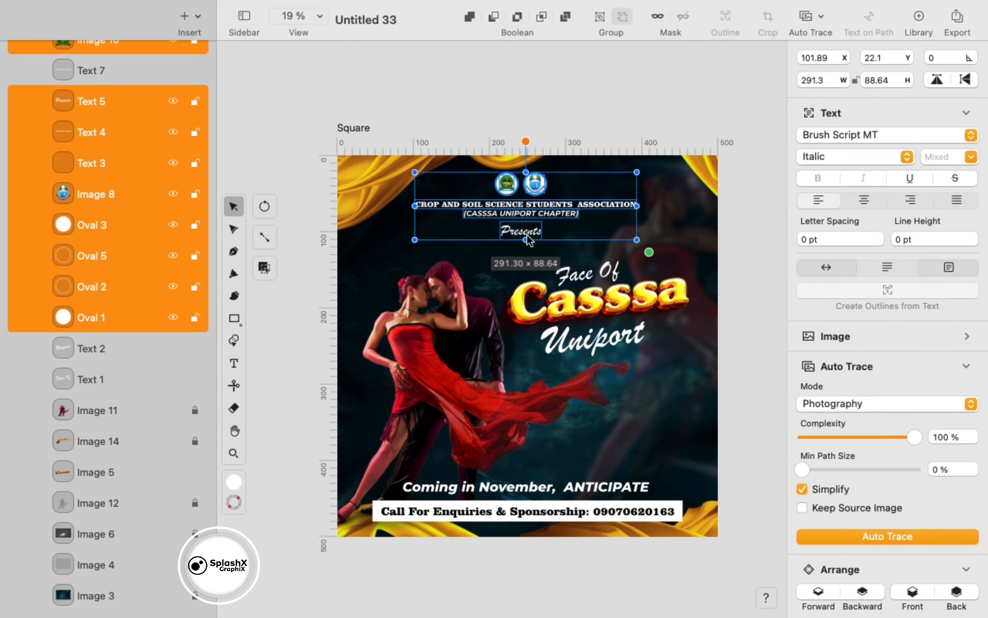
{"action": "key", "text": "Down"}
{"action": "key", "text": "Down"}
{"action": "key", "text": "Down"}
{"action": "key", "text": "Down"}
{"action": "key", "text": "Down"}
{"action": "key", "text": "Down"}
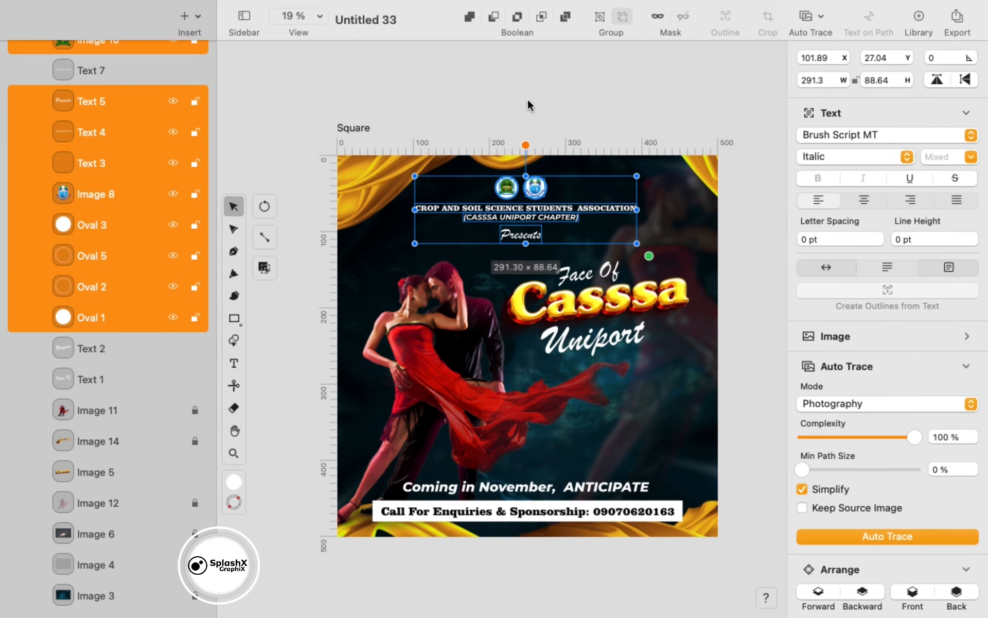
{"action": "left_click", "coordinate": [740, 181]}
{"action": "left_click", "coordinate": [956, 18]}
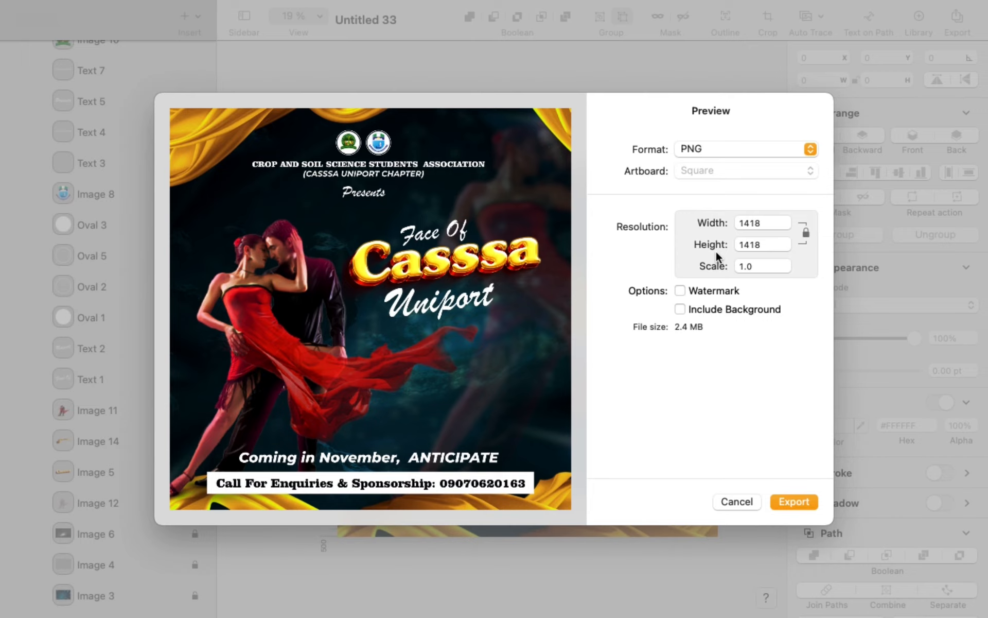
- Export the poster as the PNG 'casssa 3' in Documents
{"action": "key", "text": "Return"}
{"action": "type", "text": "caa"}
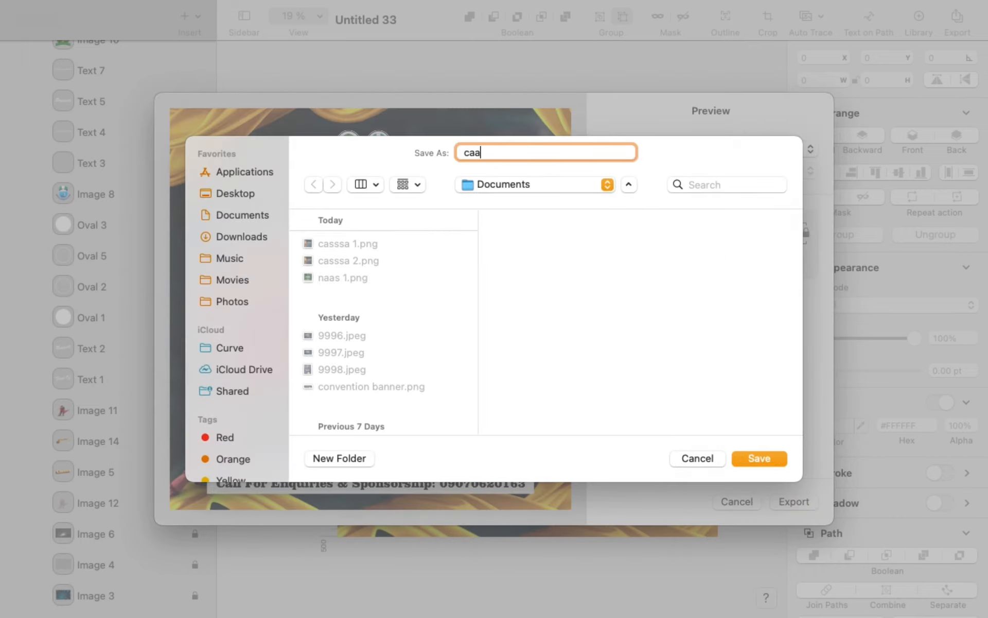
{"action": "left_click", "coordinate": [759, 458]}
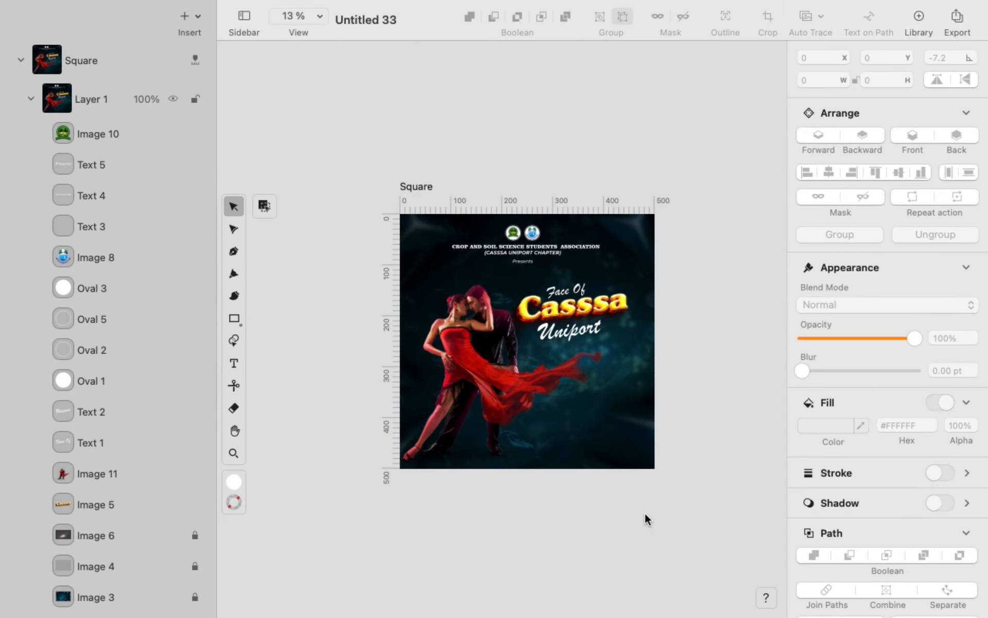
{"action": "left_click", "coordinate": [466, 363]}
- Duplicate the dancing couple and enlarge the copy, keeping Normal blending after trying Overlay
{"action": "key", "text": "super+d"}
{"action": "left_click_drag", "start_coordinate": [637, 480], "coordinate": [704, 408]}
{"action": "left_click", "coordinate": [973, 586]}
{"action": "left_click", "coordinate": [852, 433]}
{"action": "key", "text": "super+z"}
- Fade the duplicate dancers to 26% opacity and lock the image
{"action": "scroll", "coordinate": [856, 490], "scroll_direction": "down", "scroll_amount": 5}
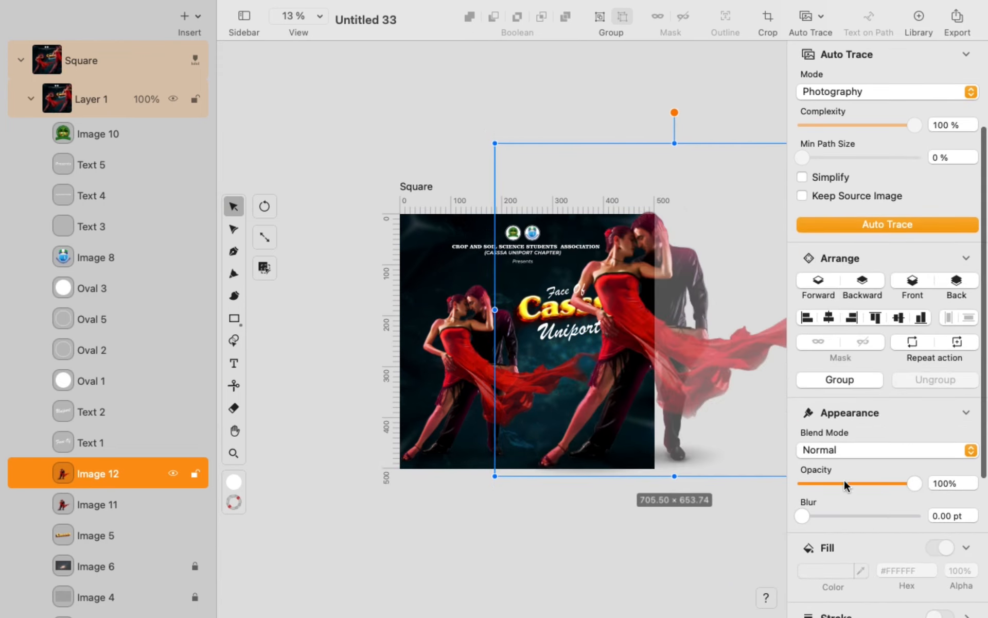
{"action": "left_click", "coordinate": [840, 482]}
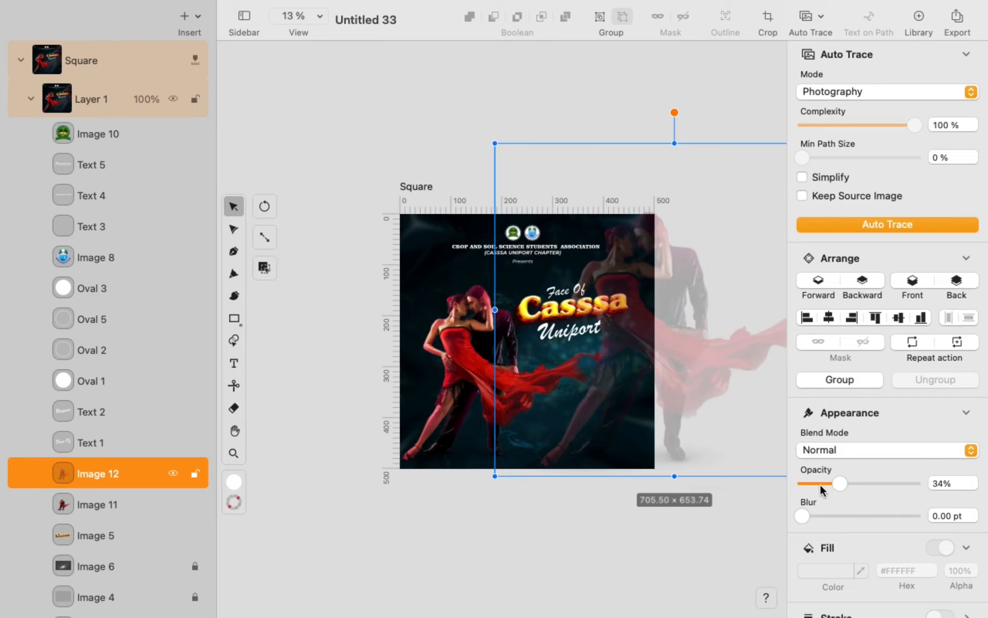
{"action": "left_click_drag", "start_coordinate": [821, 484], "coordinate": [836, 484]}
{"action": "left_click", "coordinate": [726, 507]}
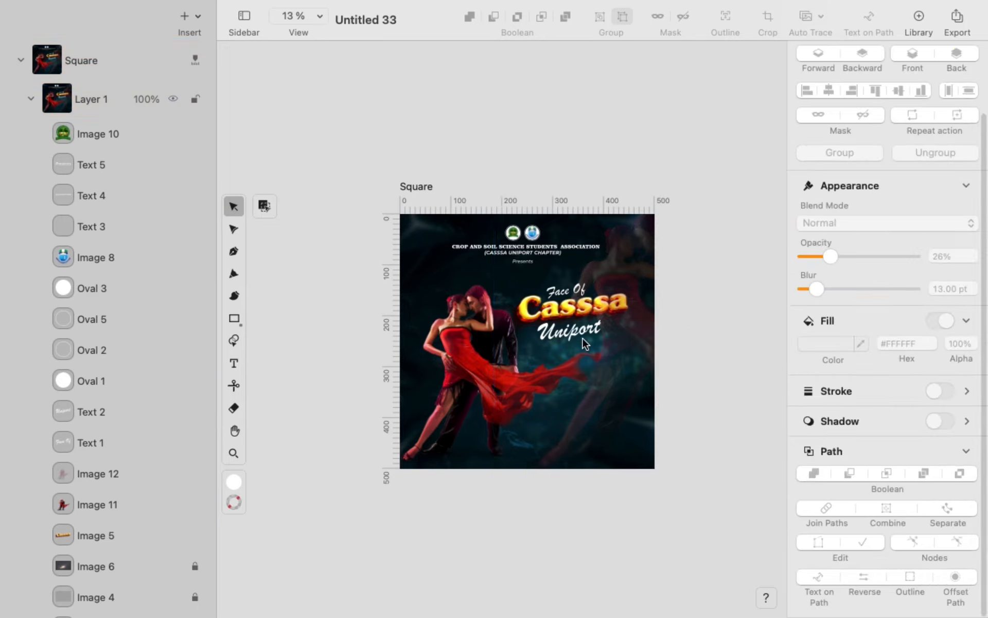
{"action": "scroll", "coordinate": [584, 339], "scroll_direction": "up", "scroll_amount": 2}
{"action": "scroll", "coordinate": [581, 337], "scroll_direction": "down", "scroll_amount": 3}
{"action": "left_click", "coordinate": [196, 505]}
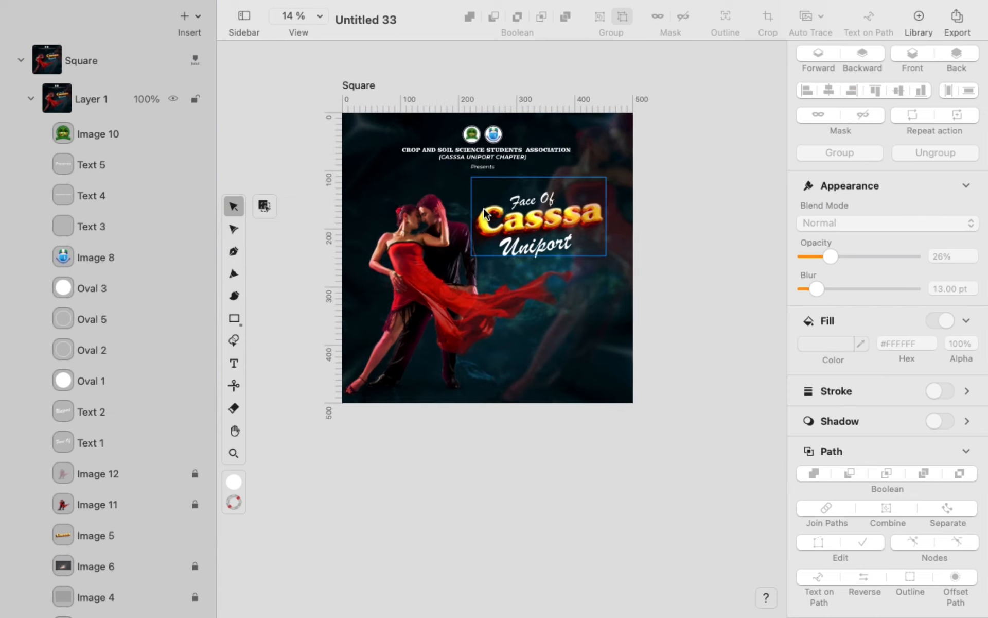
- Draw a long white bar across the lower poster and move it near the bottom edge
{"action": "left_click", "coordinate": [233, 318]}
{"action": "left_click_drag", "start_coordinate": [368, 366], "coordinate": [607, 346]}
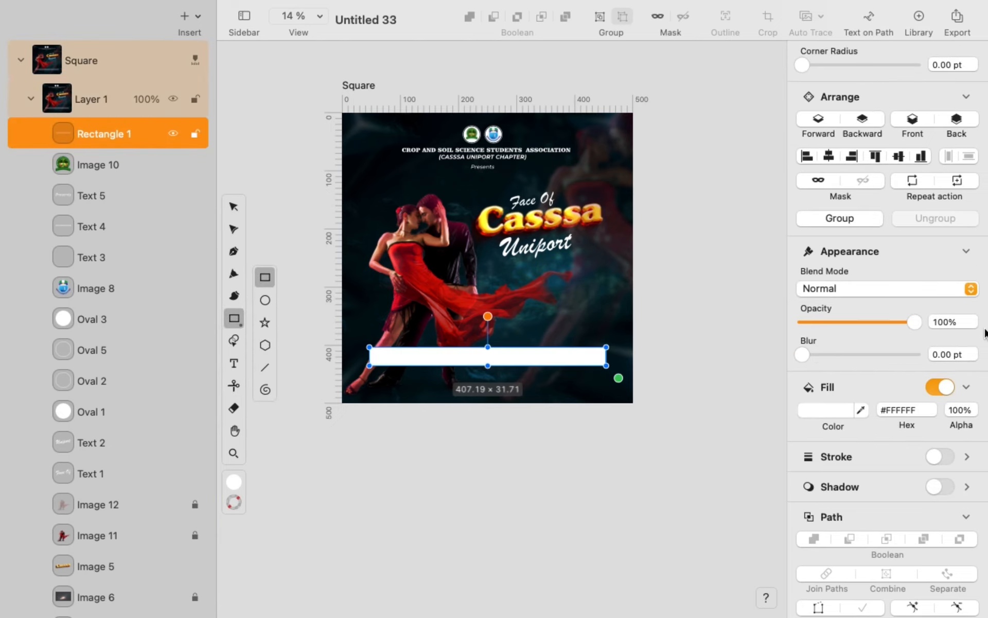
{"action": "left_click", "coordinate": [233, 206]}
{"action": "left_click_drag", "start_coordinate": [507, 358], "coordinate": [514, 381]}
{"action": "left_click", "coordinate": [584, 332]}
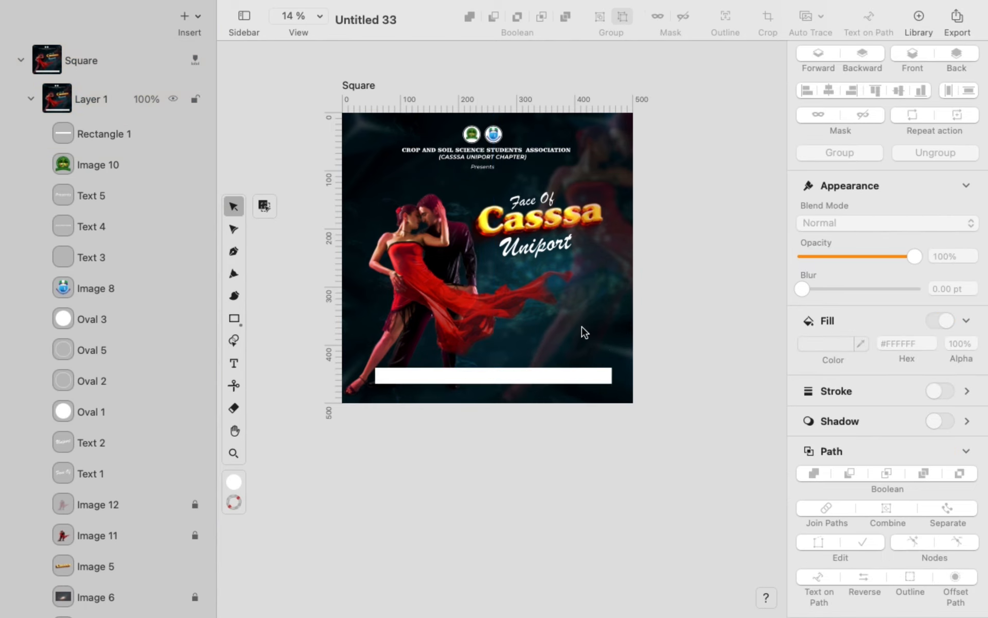
- Add a mid-poster text box reading 'Call For Sponsorship', set to fit its text width
{"action": "left_click", "coordinate": [234, 364]}
{"action": "left_click_drag", "start_coordinate": [423, 271], "coordinate": [579, 336]}
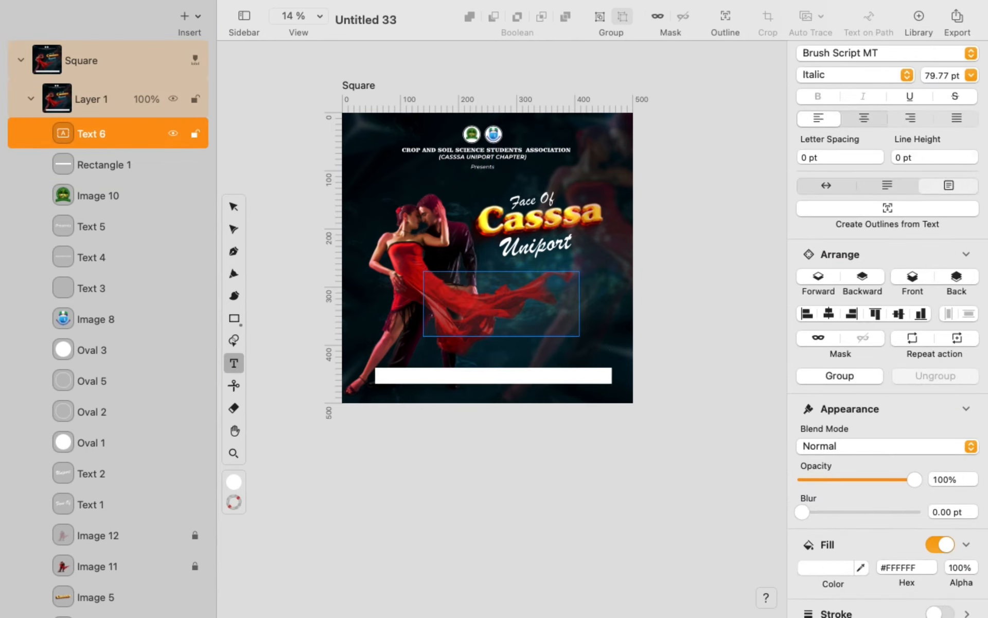
{"action": "type", "text": "Call For Sponsorship"}
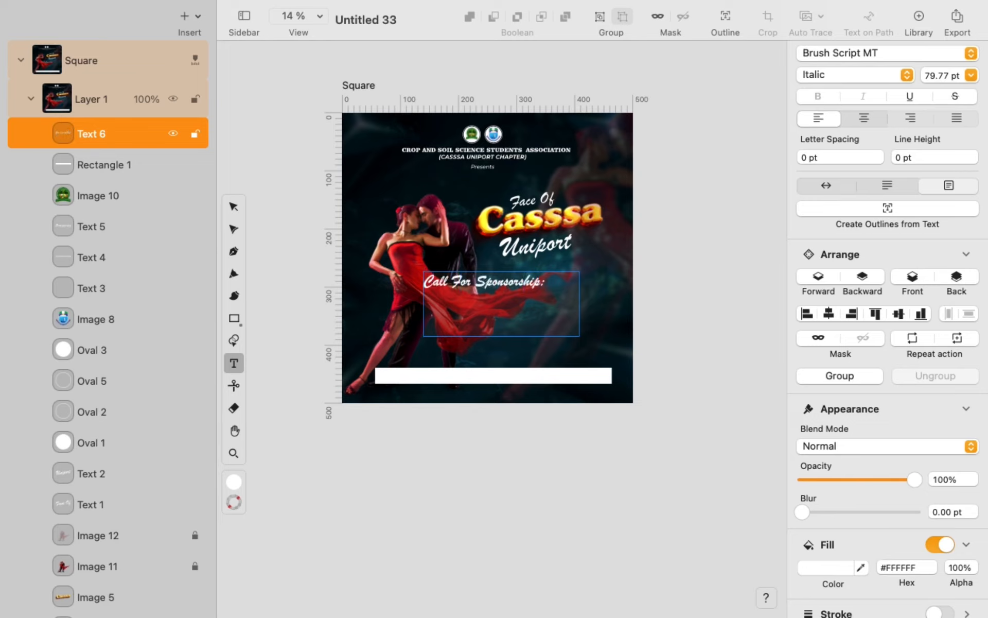
{"action": "left_click", "coordinate": [826, 186]}
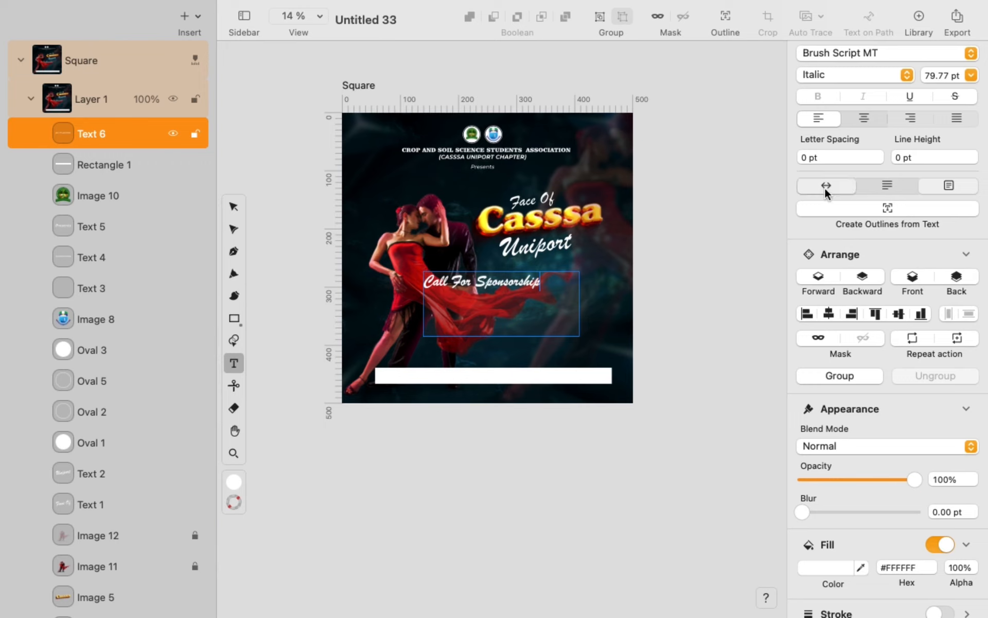
- Set the text font to Clarendon Blk BT and sample a near-black fill from the canvas
{"action": "scroll", "coordinate": [864, 437], "scroll_direction": "down", "scroll_amount": 3}
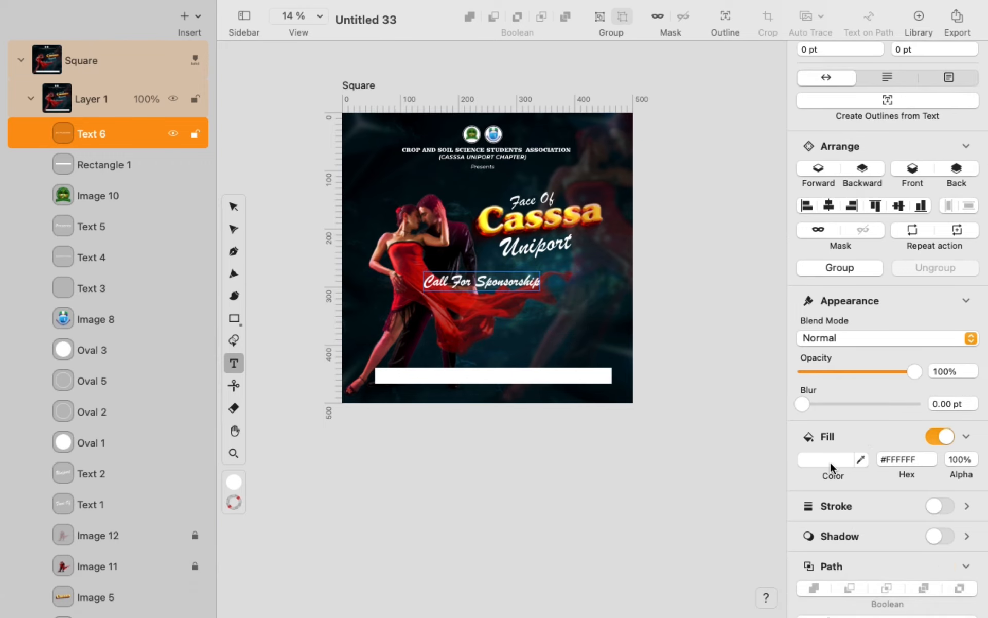
{"action": "left_click", "coordinate": [826, 459]}
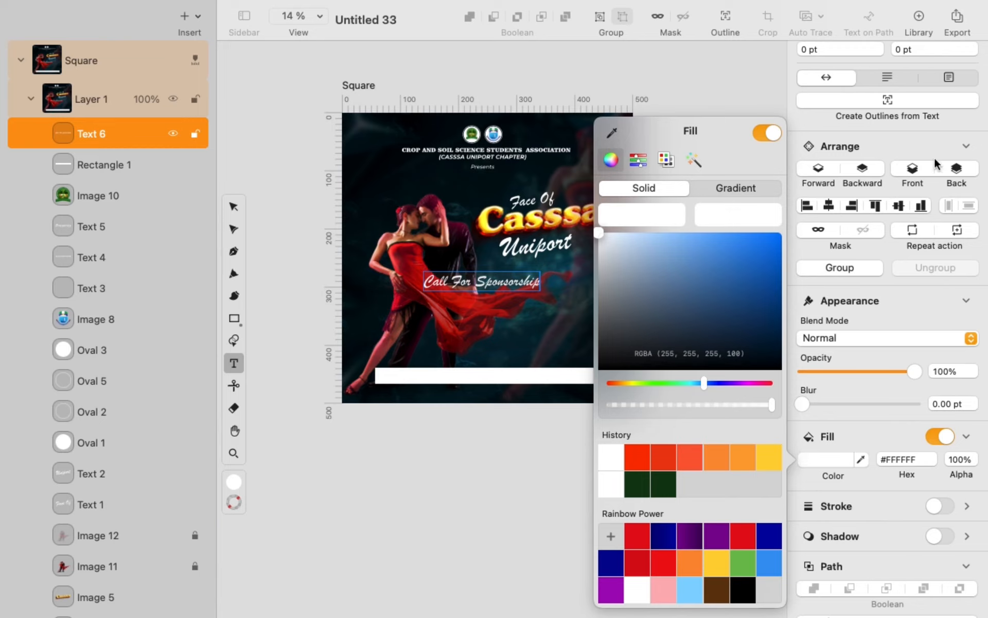
{"action": "scroll", "coordinate": [941, 132], "scroll_direction": "up", "scroll_amount": 5}
{"action": "left_click", "coordinate": [970, 124]}
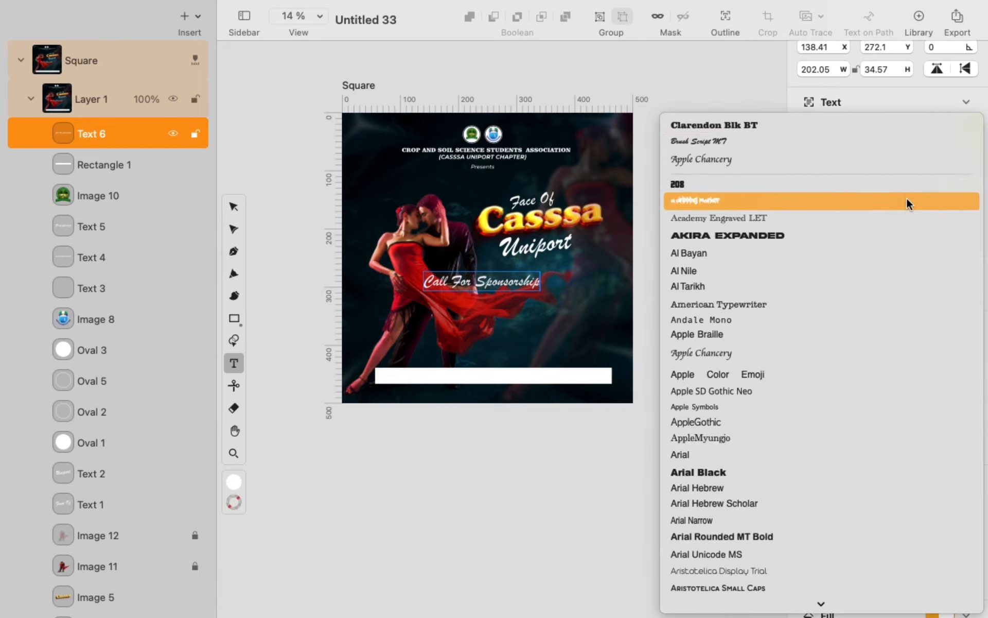
{"action": "left_click", "coordinate": [904, 129]}
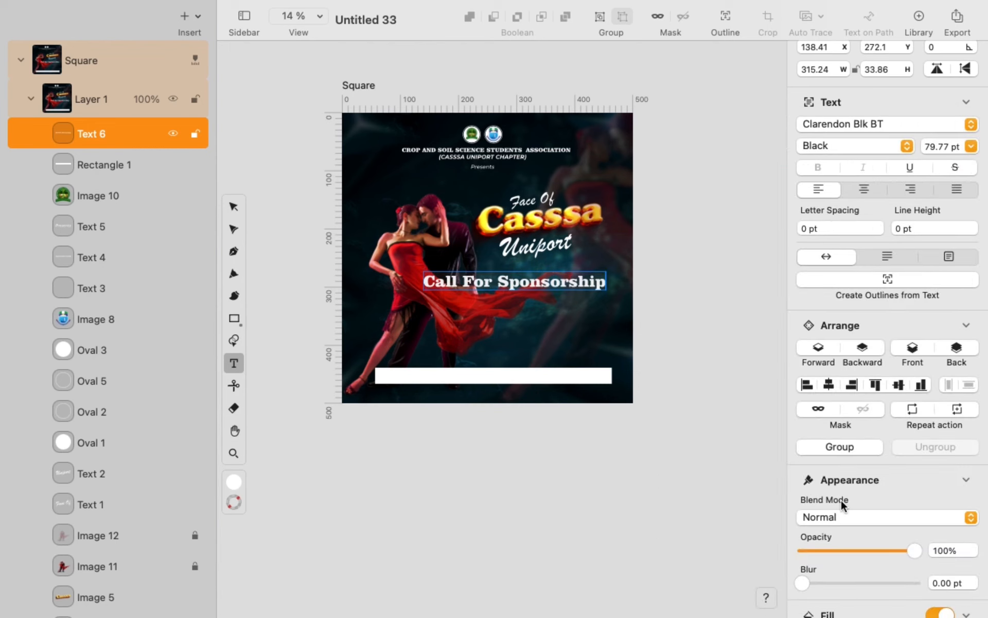
{"action": "scroll", "coordinate": [867, 465], "scroll_direction": "down", "scroll_amount": 5}
{"action": "left_click", "coordinate": [861, 500]}
- Apply the near-black #010406 fill, then move and shrink the text onto the white bar
{"action": "left_click", "coordinate": [376, 183]}
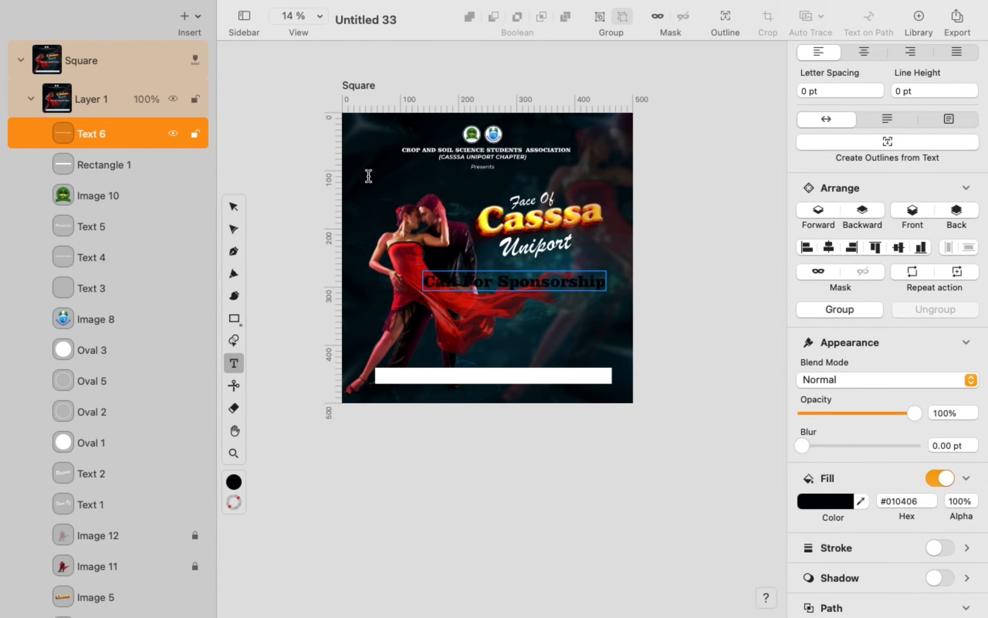
{"action": "left_click", "coordinate": [234, 207]}
{"action": "left_click_drag", "start_coordinate": [514, 289], "coordinate": [498, 386]}
{"action": "left_click_drag", "start_coordinate": [602, 398], "coordinate": [562, 383]}
{"action": "scroll", "coordinate": [540, 376], "scroll_direction": "up", "scroll_amount": 4}
- Append a colon and the contact phone number to the sponsorship text
{"action": "double_click", "coordinate": [541, 376]}
{"action": "type", "text": ":"}
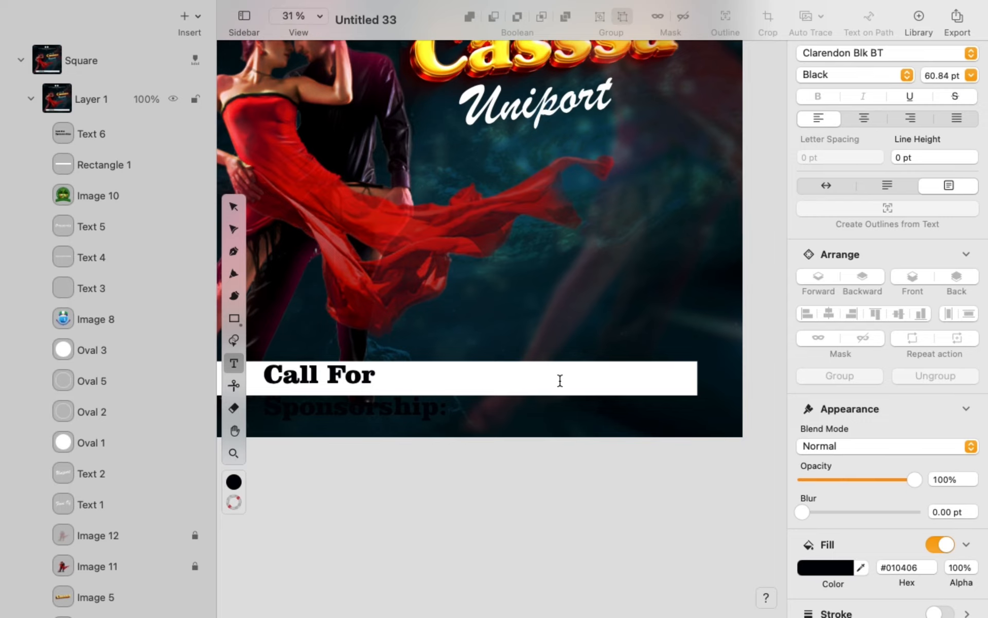
{"action": "key", "text": "Escape"}
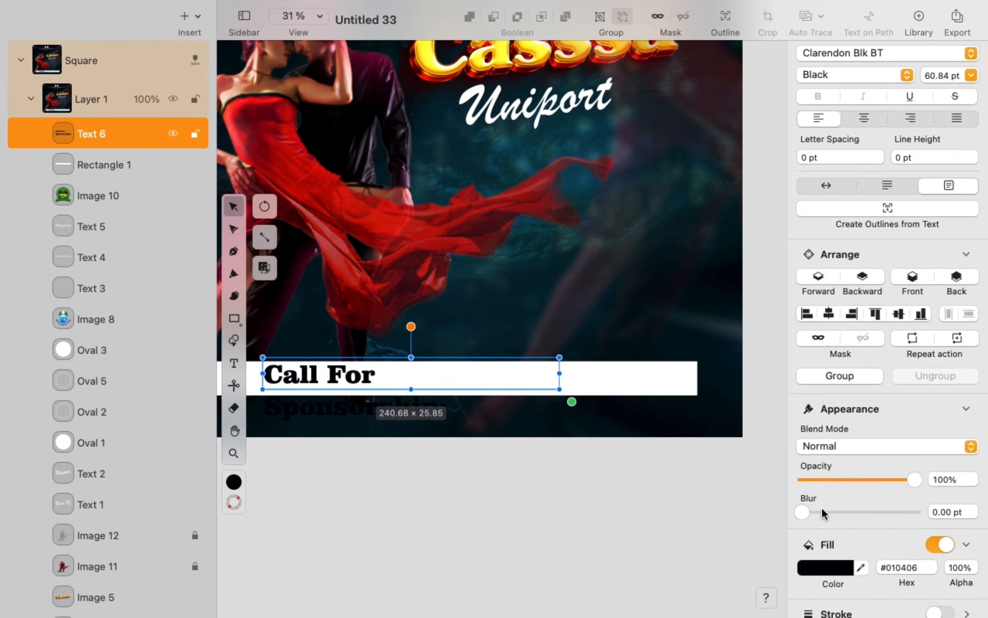
{"action": "left_click", "coordinate": [830, 191]}
{"action": "double_click", "coordinate": [563, 380]}
{"action": "left_click", "coordinate": [565, 378]}
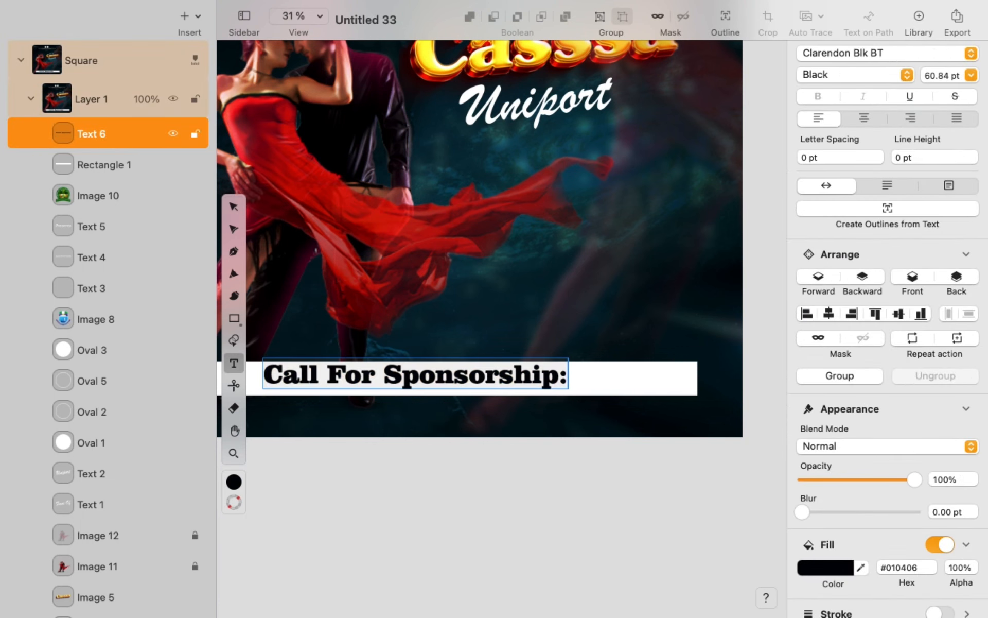
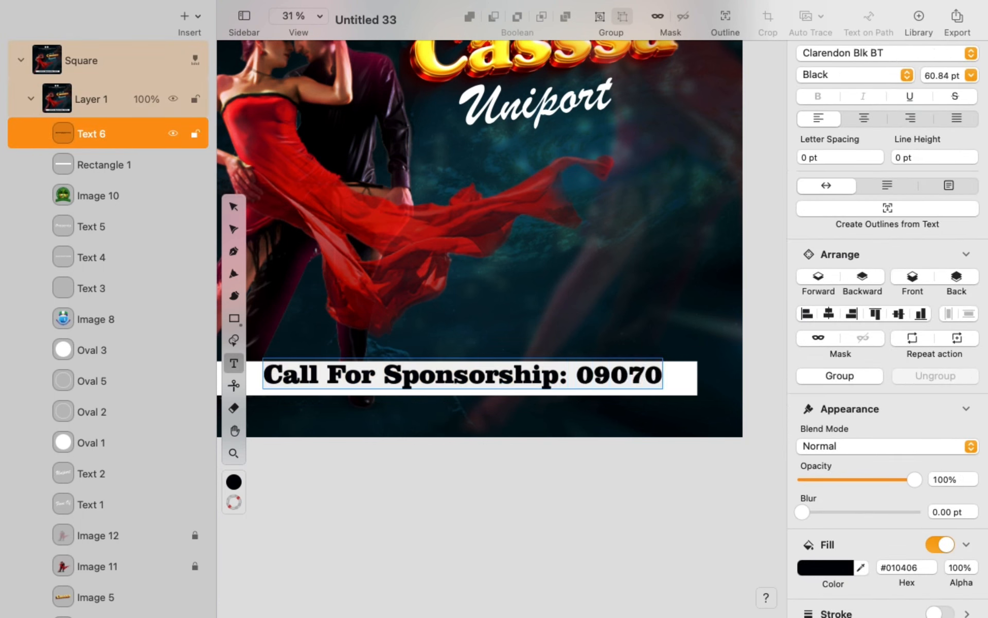
{"action": "left_click", "coordinate": [233, 206]}
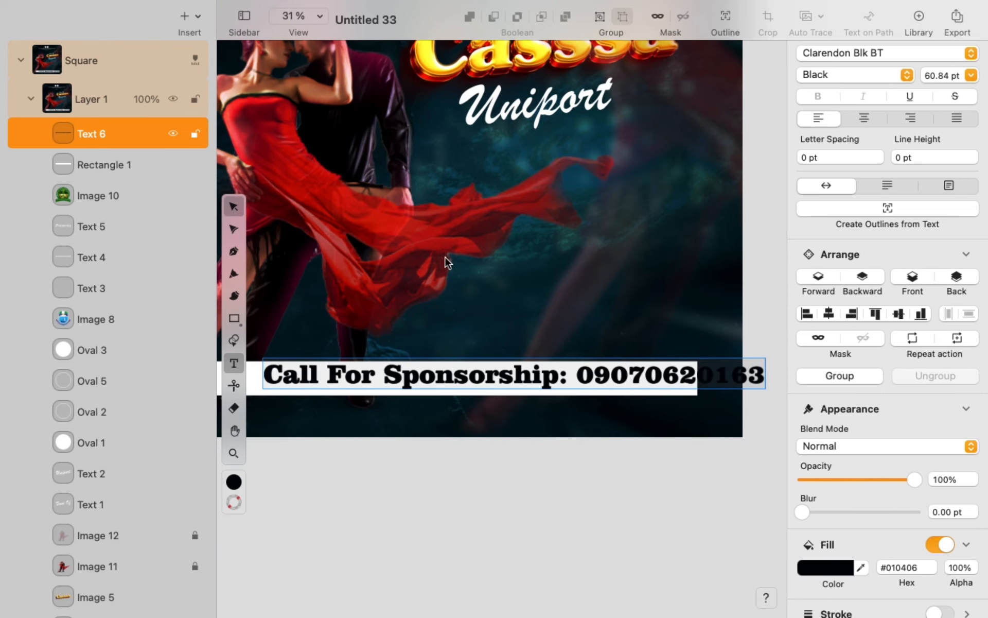
- Shrink and reposition the line, and insert 'Enquiries &' to read 'Call For Enquiries & Sponsorship:'
{"action": "scroll", "coordinate": [676, 377], "scroll_direction": "down", "scroll_amount": 4}
{"action": "left_click_drag", "start_coordinate": [647, 353], "coordinate": [589, 357]}
{"action": "left_click_drag", "start_coordinate": [659, 378], "coordinate": [593, 359]}
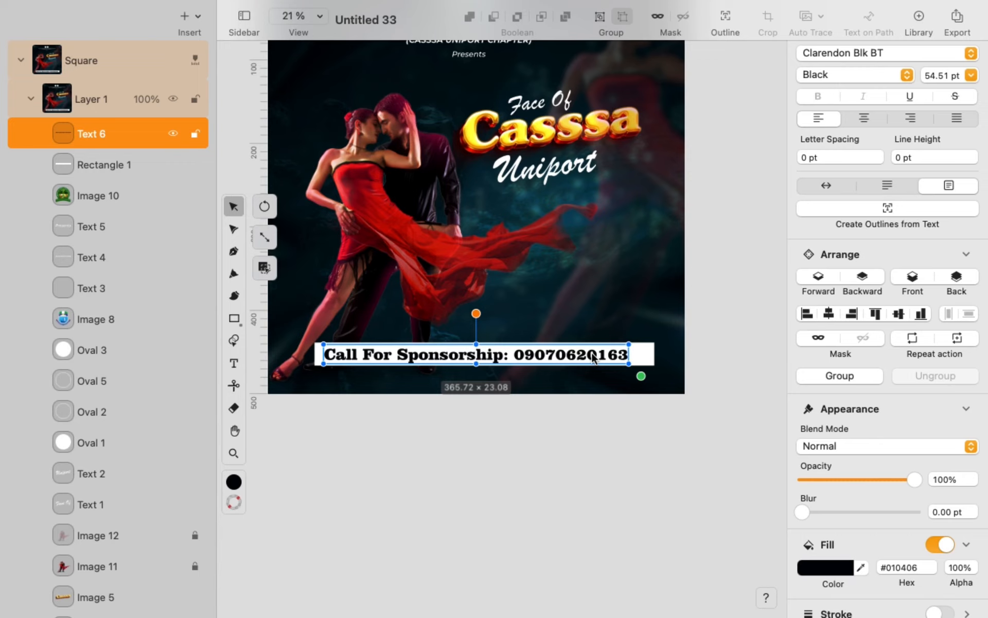
{"action": "double_click", "coordinate": [411, 359]}
{"action": "type", "text": "Enqu"}
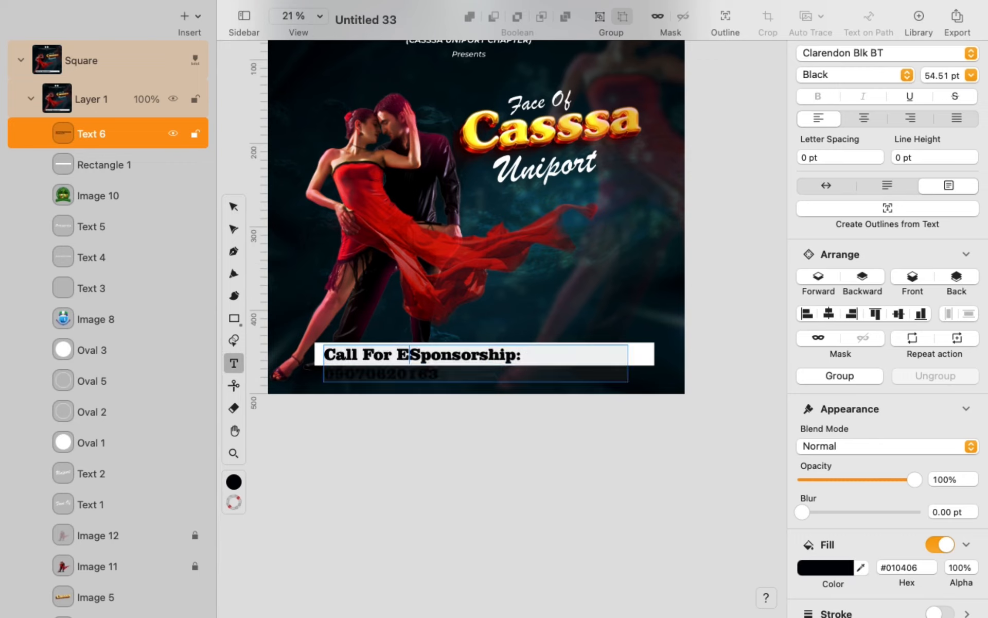
{"action": "type", "text": "iries &"}
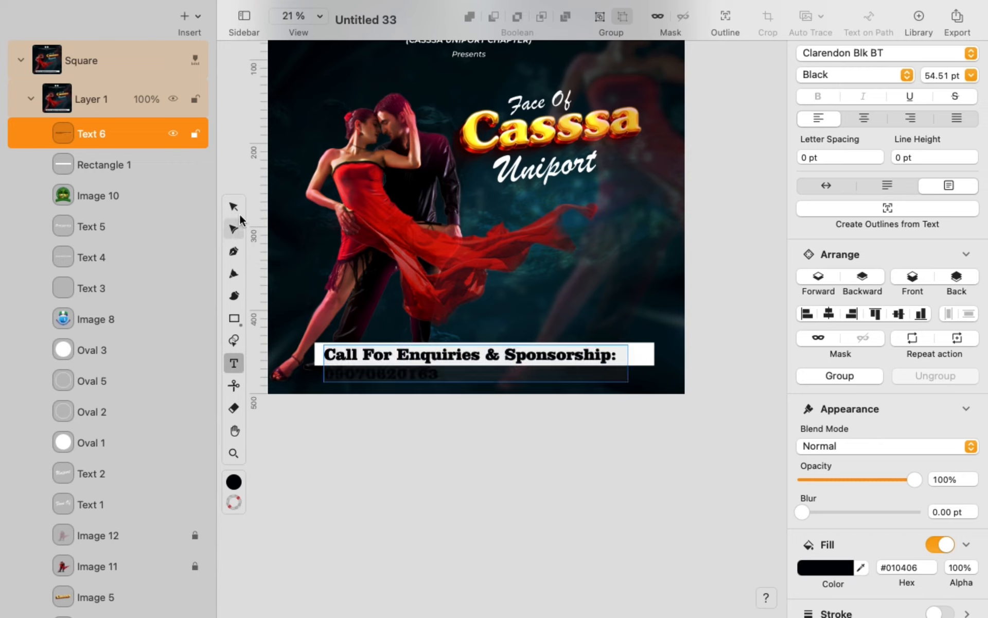
{"action": "left_click", "coordinate": [233, 206]}
- Keep the text on one line, scale it to 54.51 pt and centre it in the white bar
{"action": "left_click", "coordinate": [827, 187]}
{"action": "left_click_drag", "start_coordinate": [748, 375], "coordinate": [659, 371]}
{"action": "left_click_drag", "start_coordinate": [598, 352], "coordinate": [598, 355]}
{"action": "left_click", "coordinate": [577, 341]}
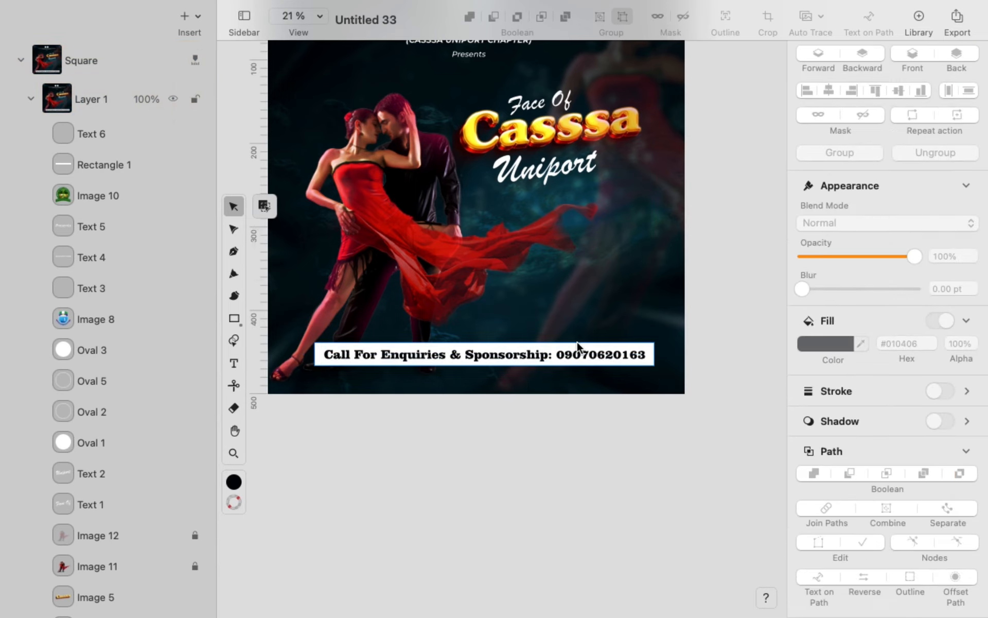
{"action": "left_click", "coordinate": [541, 305]}
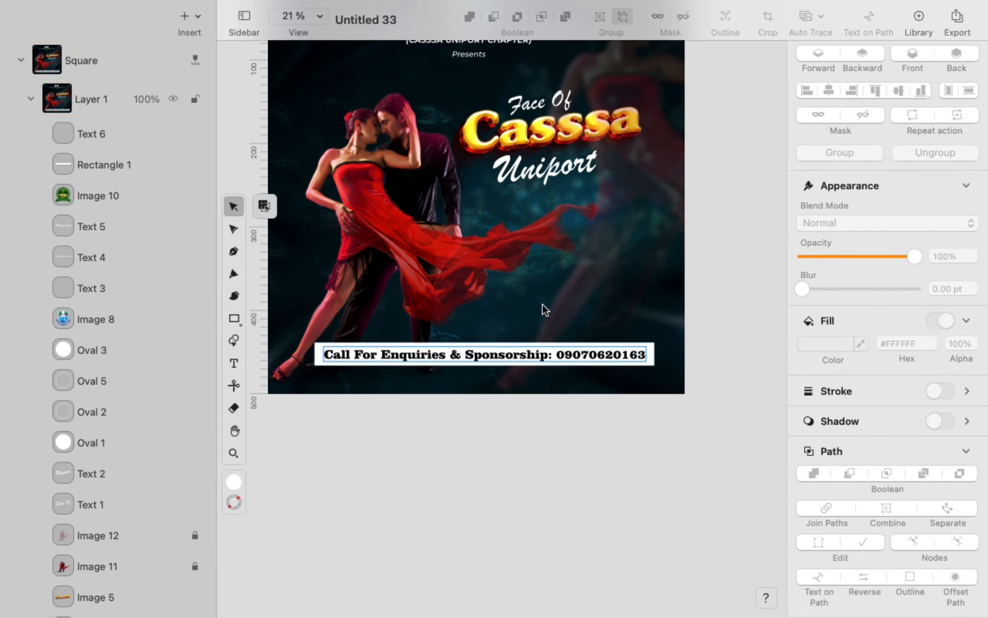
{"action": "scroll", "coordinate": [530, 298], "scroll_direction": "down", "scroll_amount": 5}
{"action": "scroll", "coordinate": [529, 298], "scroll_direction": "up", "scroll_amount": 8}
{"action": "scroll", "coordinate": [530, 300], "scroll_direction": "down", "scroll_amount": 3}
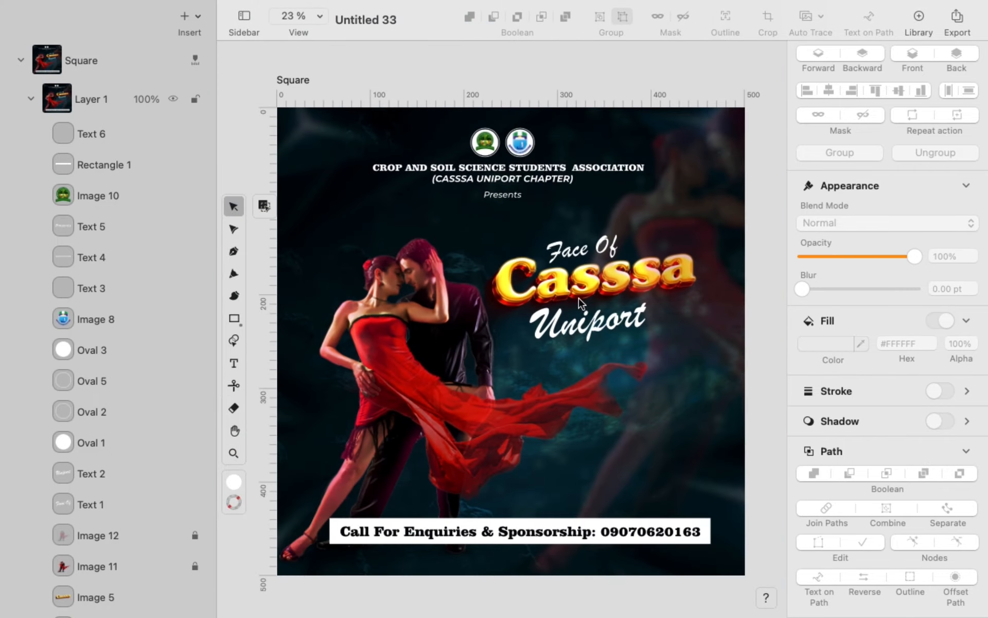